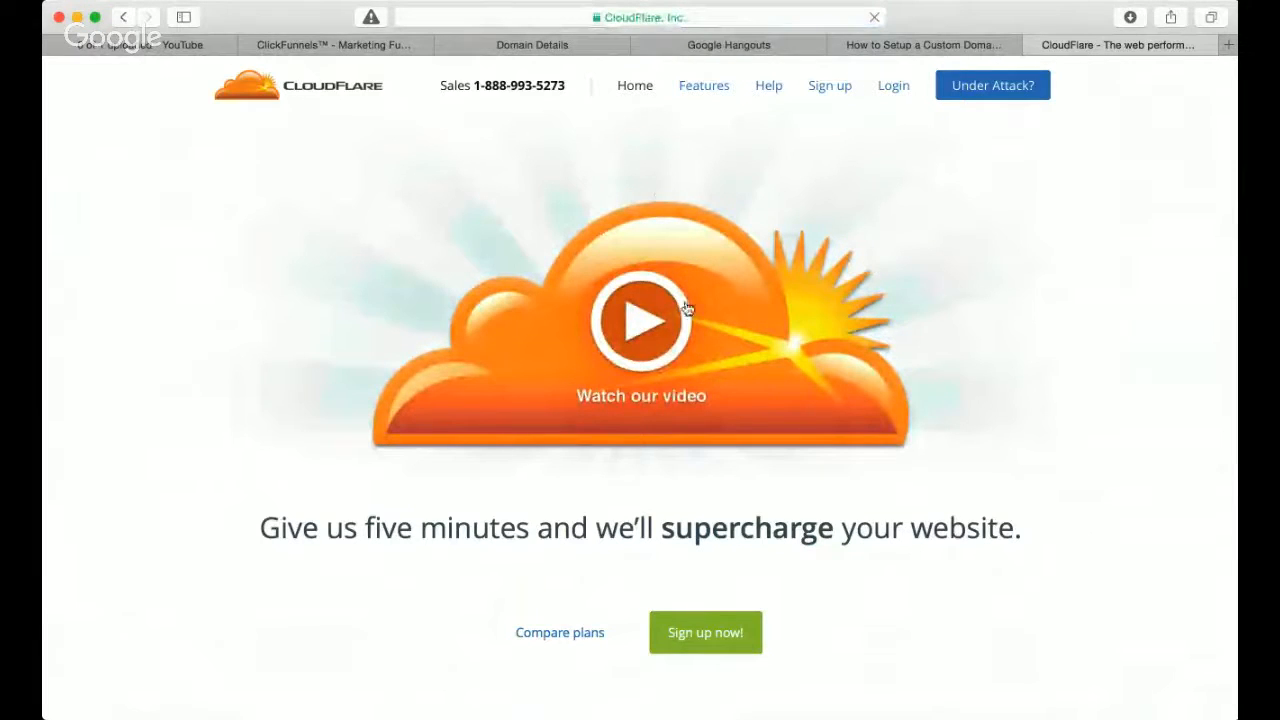
- Log in to the CloudFlare account with the prefilled credentials
{"action": "scroll", "coordinate": [688, 383], "scroll_direction": "down", "scroll_amount": 2}
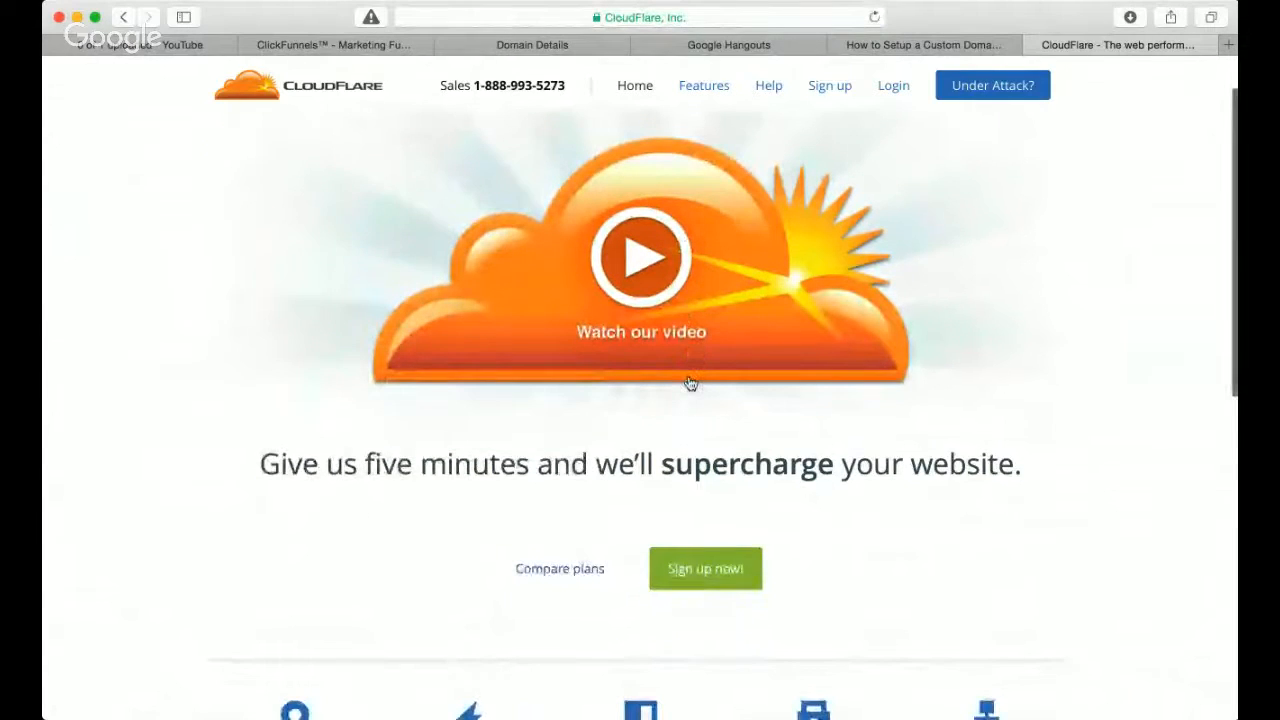
{"action": "scroll", "coordinate": [690, 383], "scroll_direction": "up", "scroll_amount": 2}
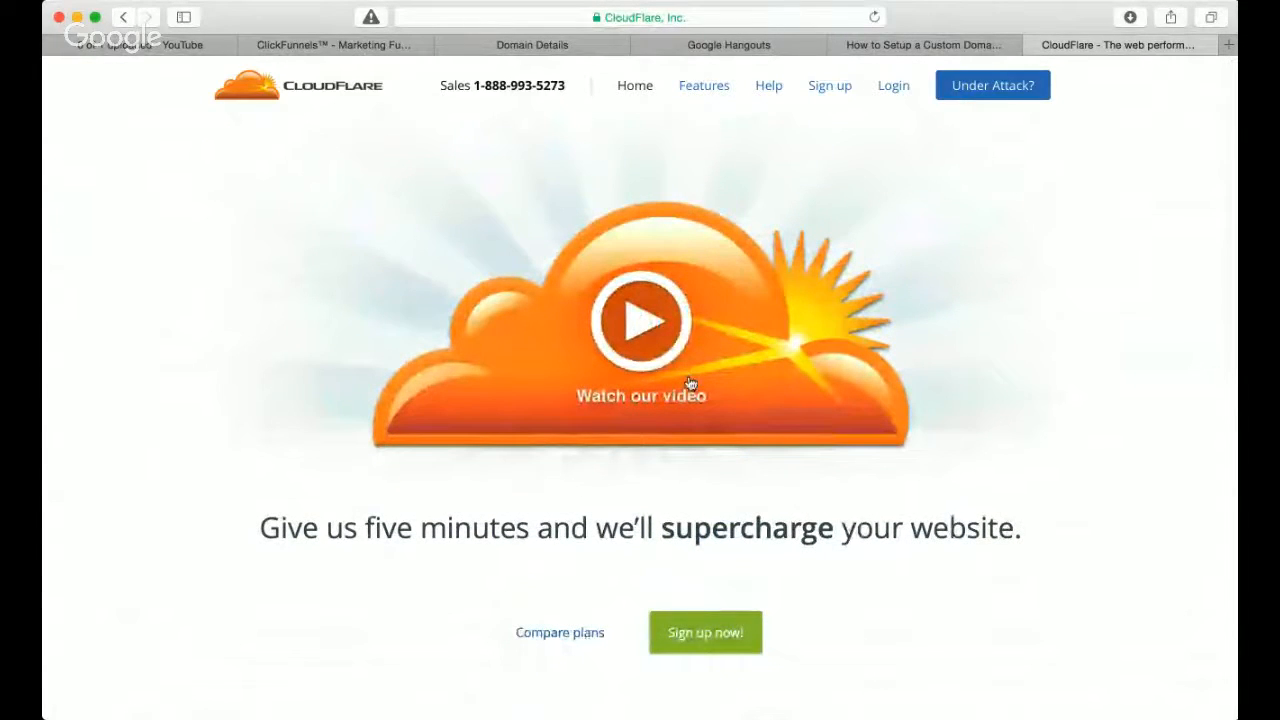
{"action": "left_click", "coordinate": [893, 88]}
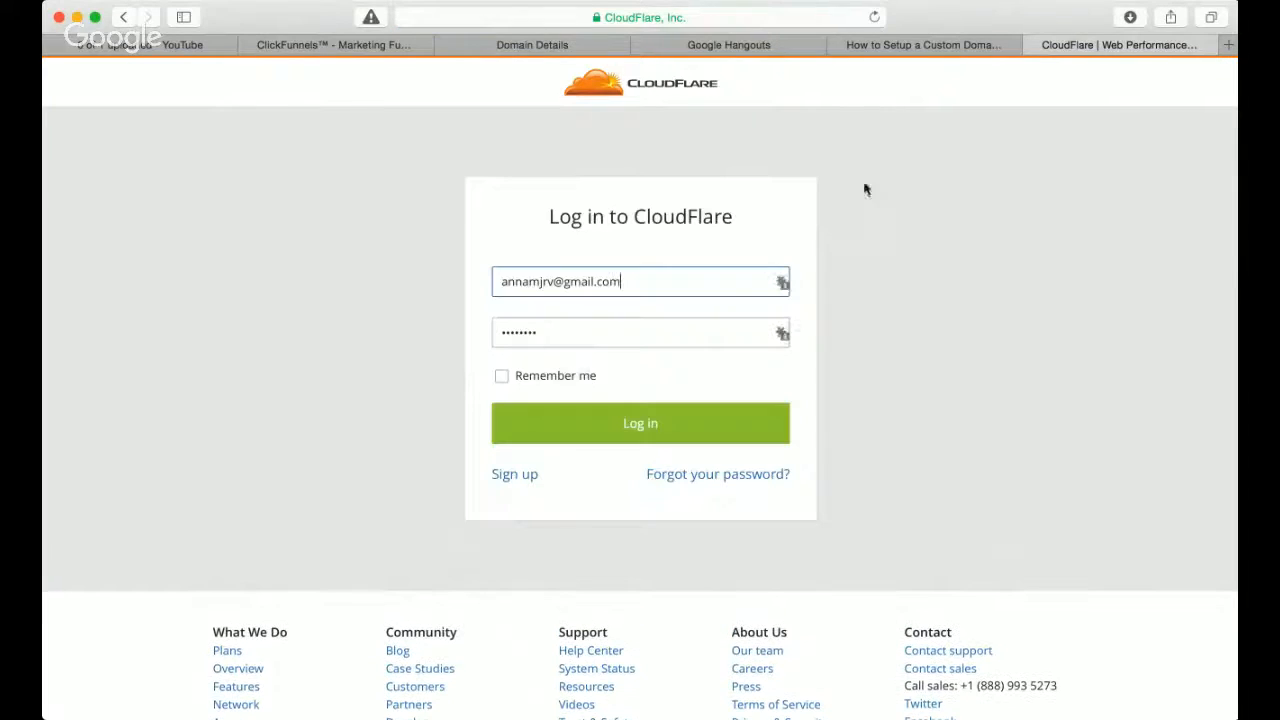
{"action": "left_click", "coordinate": [614, 422]}
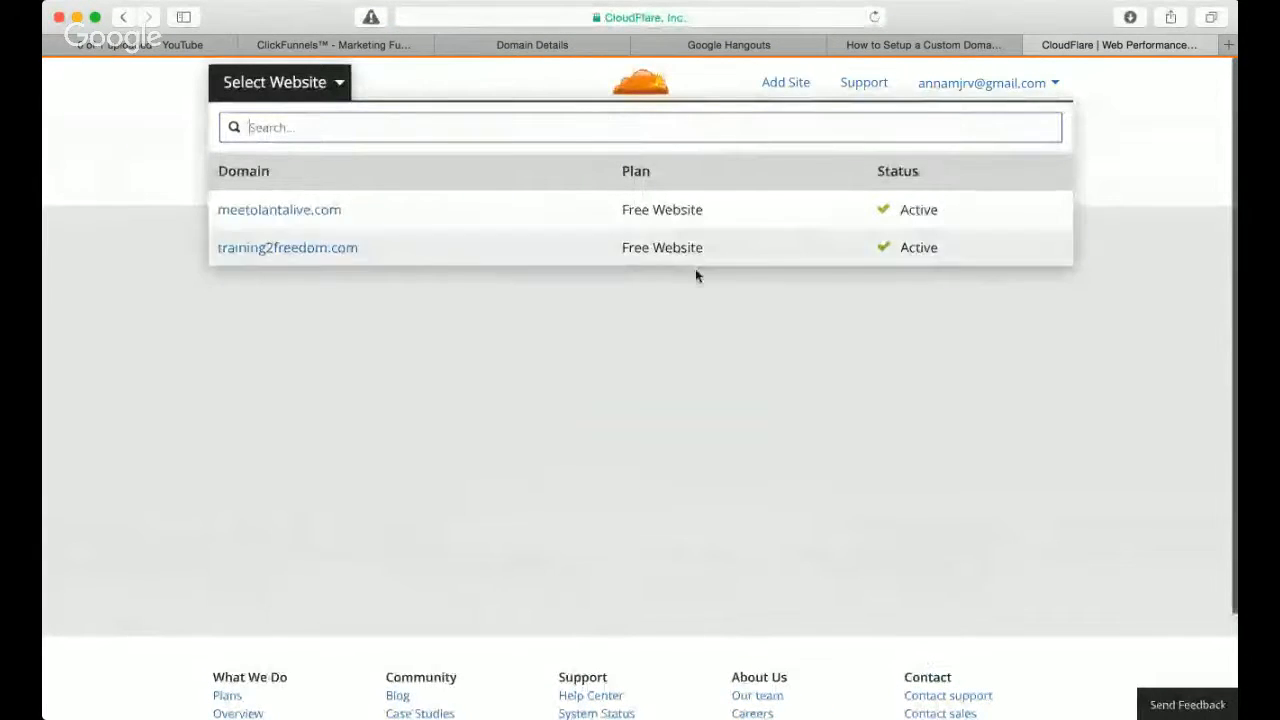
- Add newtrafficstrategy.com as a new site and start its DNS scan
{"action": "left_click", "coordinate": [786, 86]}
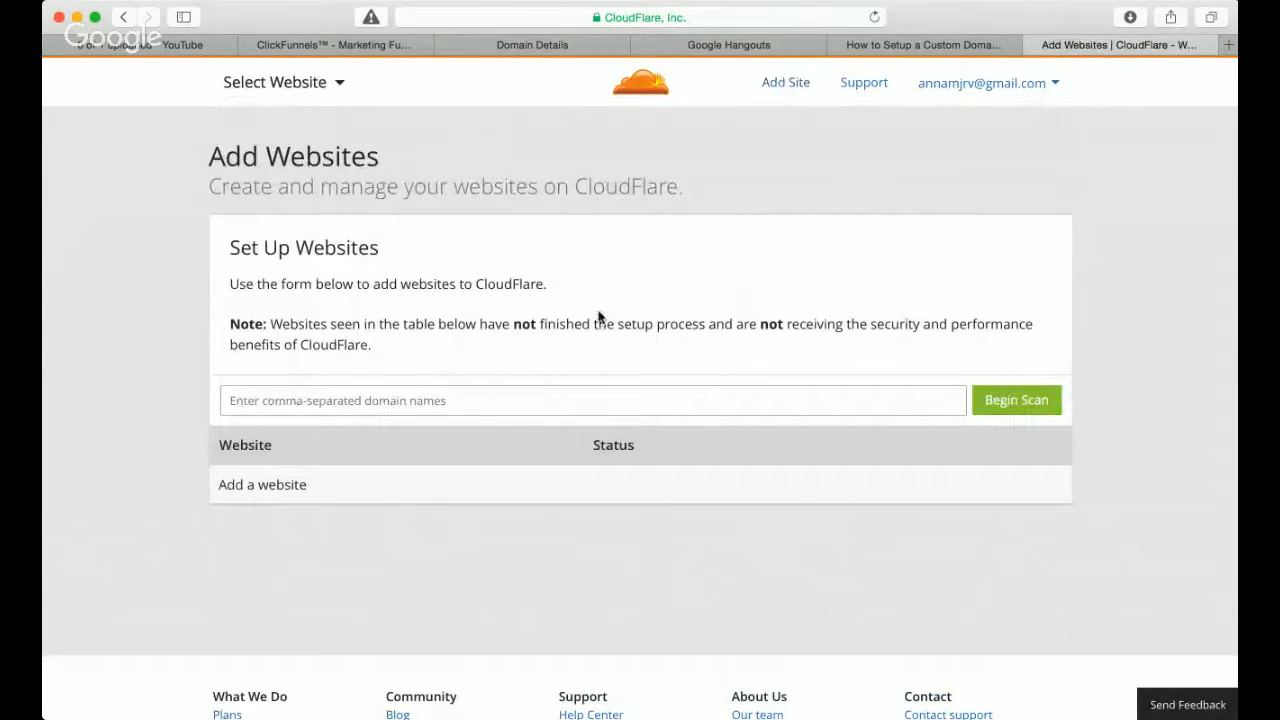
{"action": "left_click", "coordinate": [309, 397]}
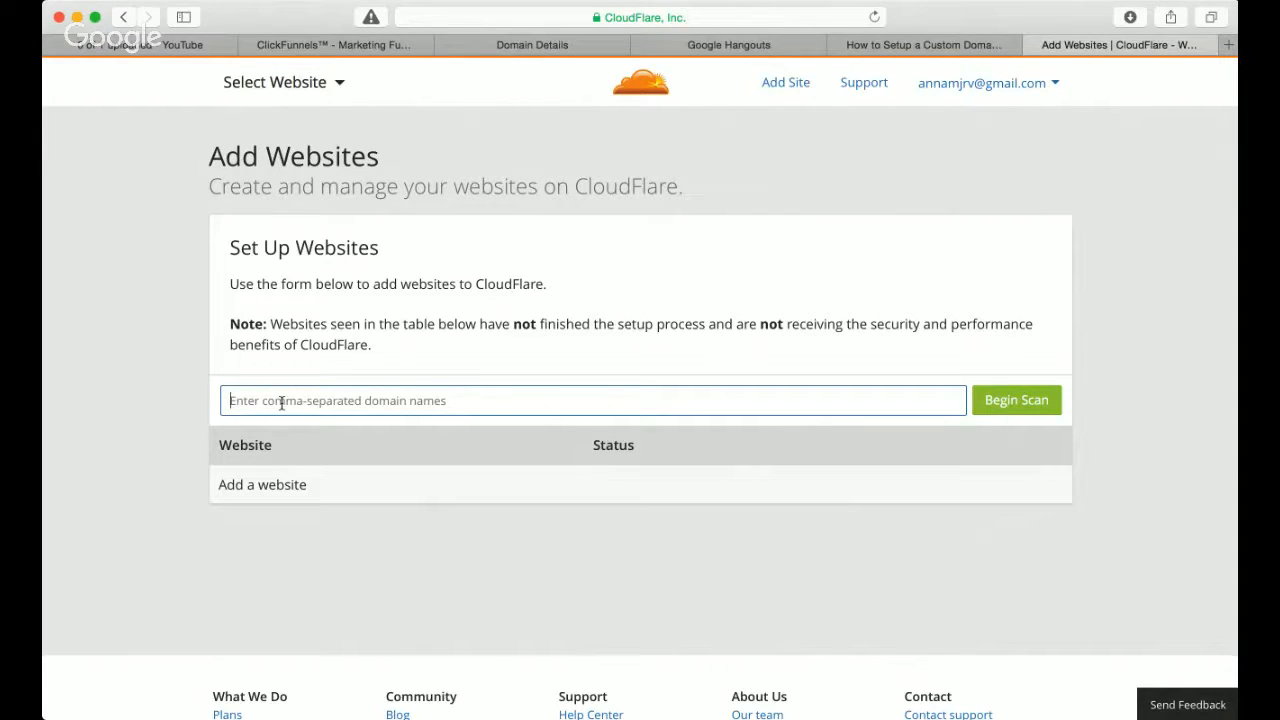
{"action": "type", "text": "new"}
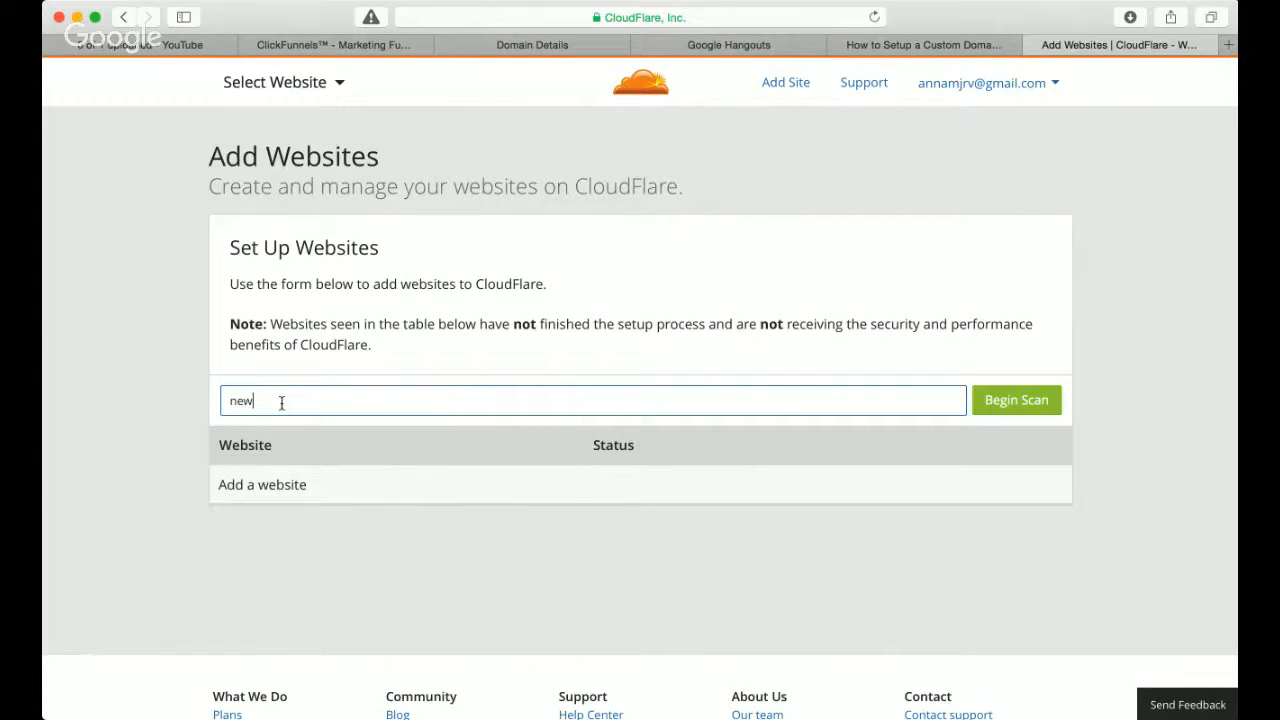
{"action": "type", "text": "trafficstrategy.com"}
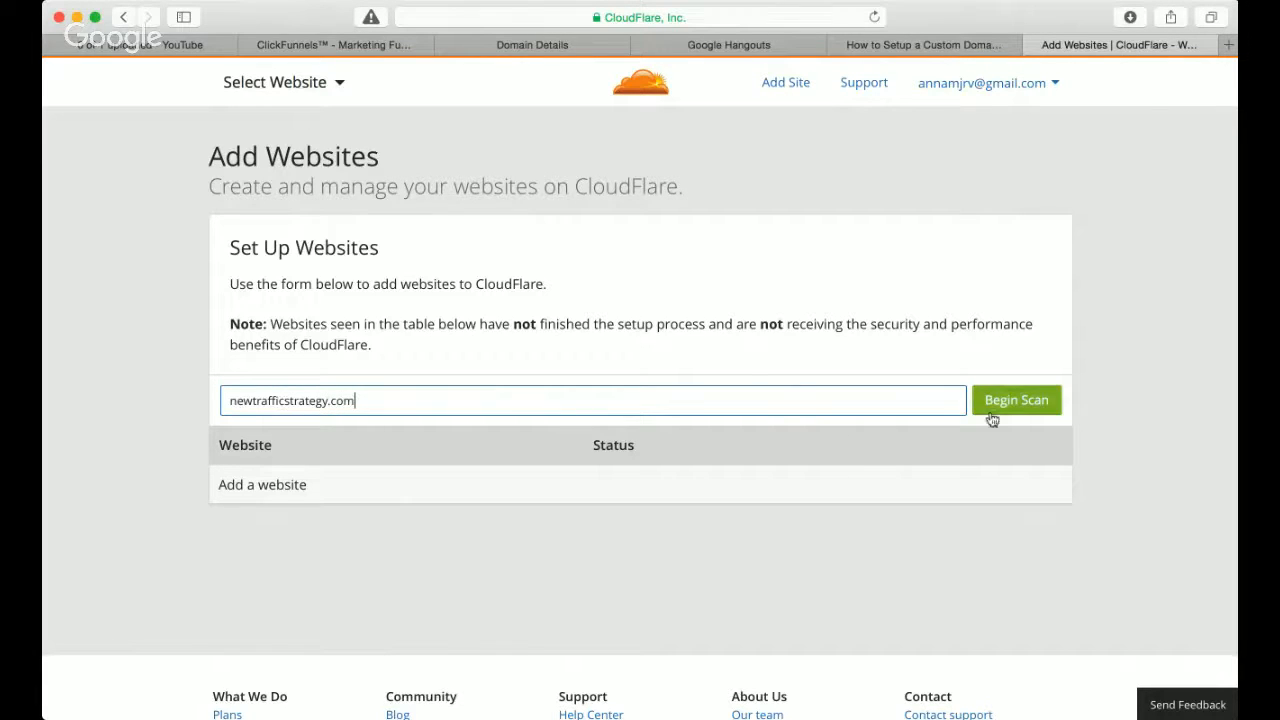
{"action": "left_click", "coordinate": [1006, 406]}
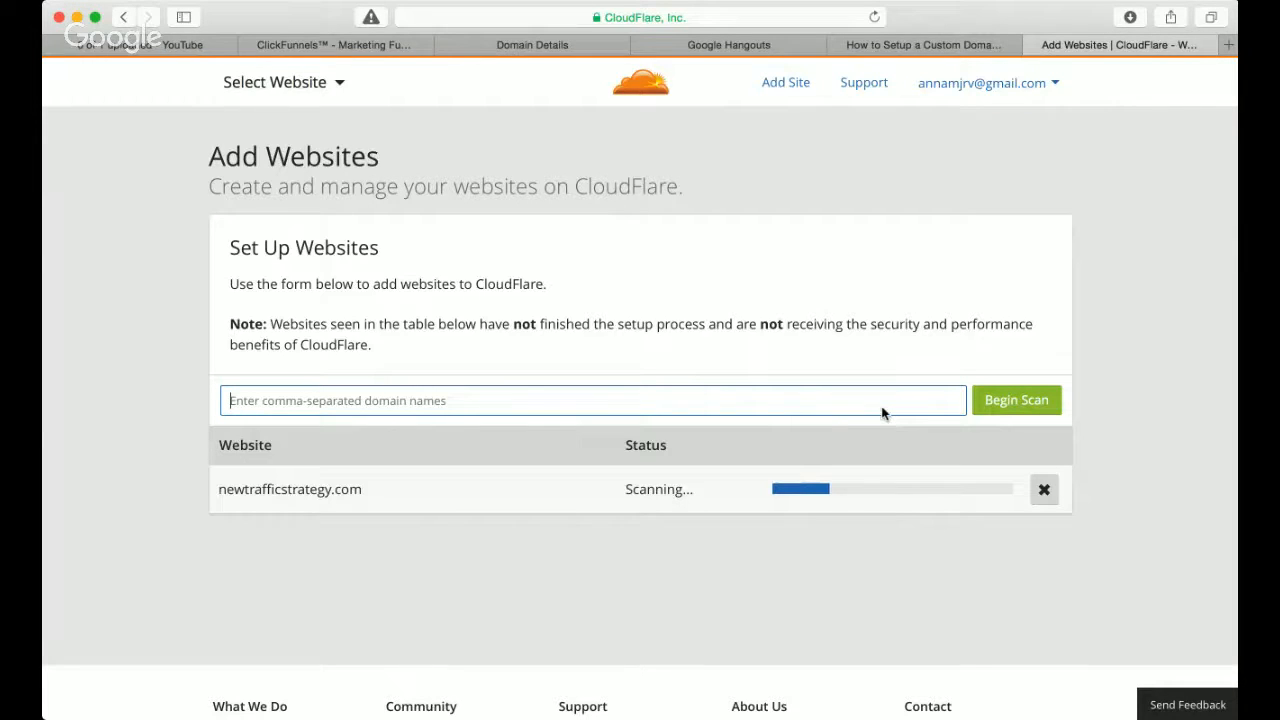
- Wait for the newtrafficstrategy.com scan to finish, and continue the setup to its DNS records
{"action": "scroll", "coordinate": [880, 414], "scroll_direction": "down", "scroll_amount": 3}
{"action": "scroll", "coordinate": [882, 407], "scroll_direction": "up", "scroll_amount": 3}
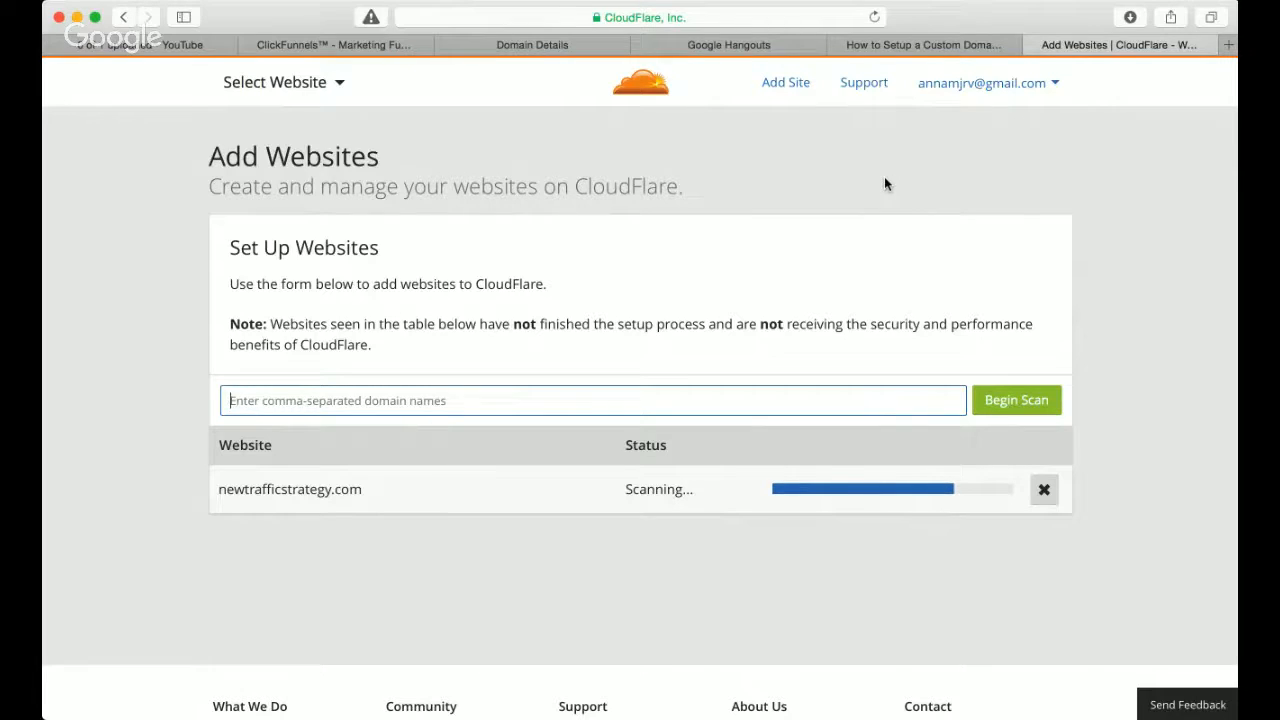
{"action": "scroll", "coordinate": [940, 176], "scroll_direction": "down", "scroll_amount": 1}
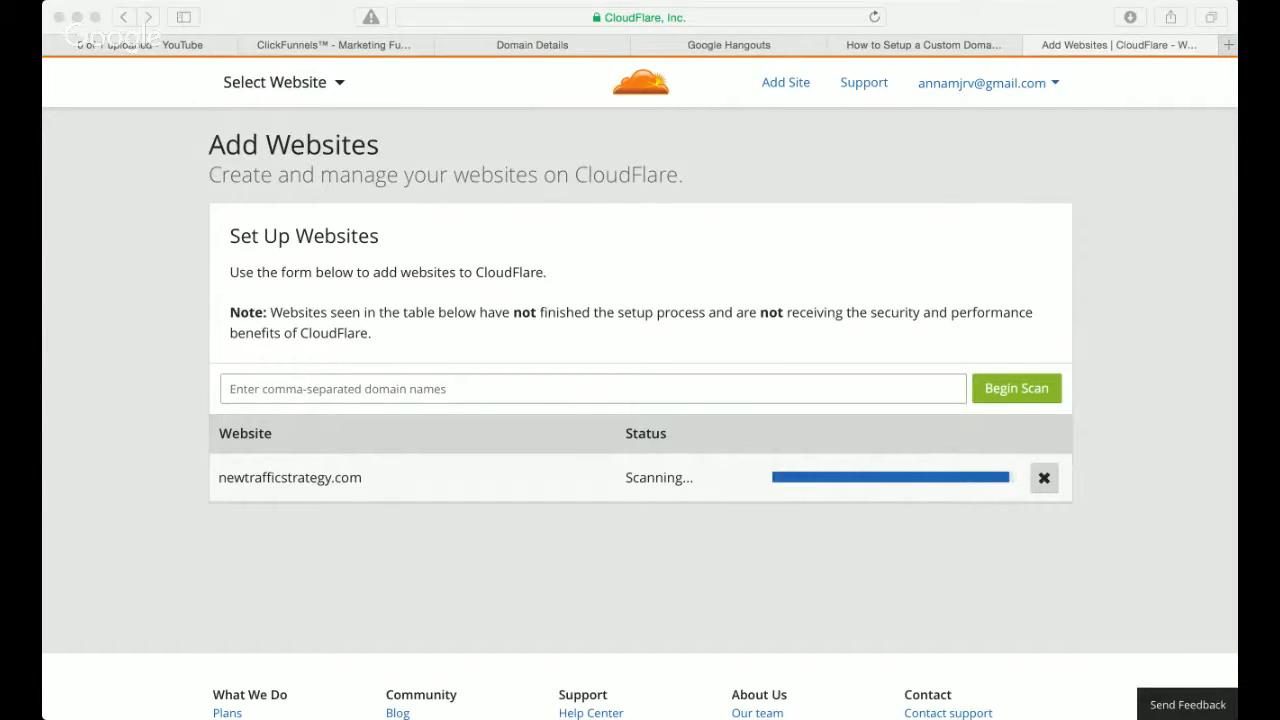
{"action": "left_click", "coordinate": [878, 452]}
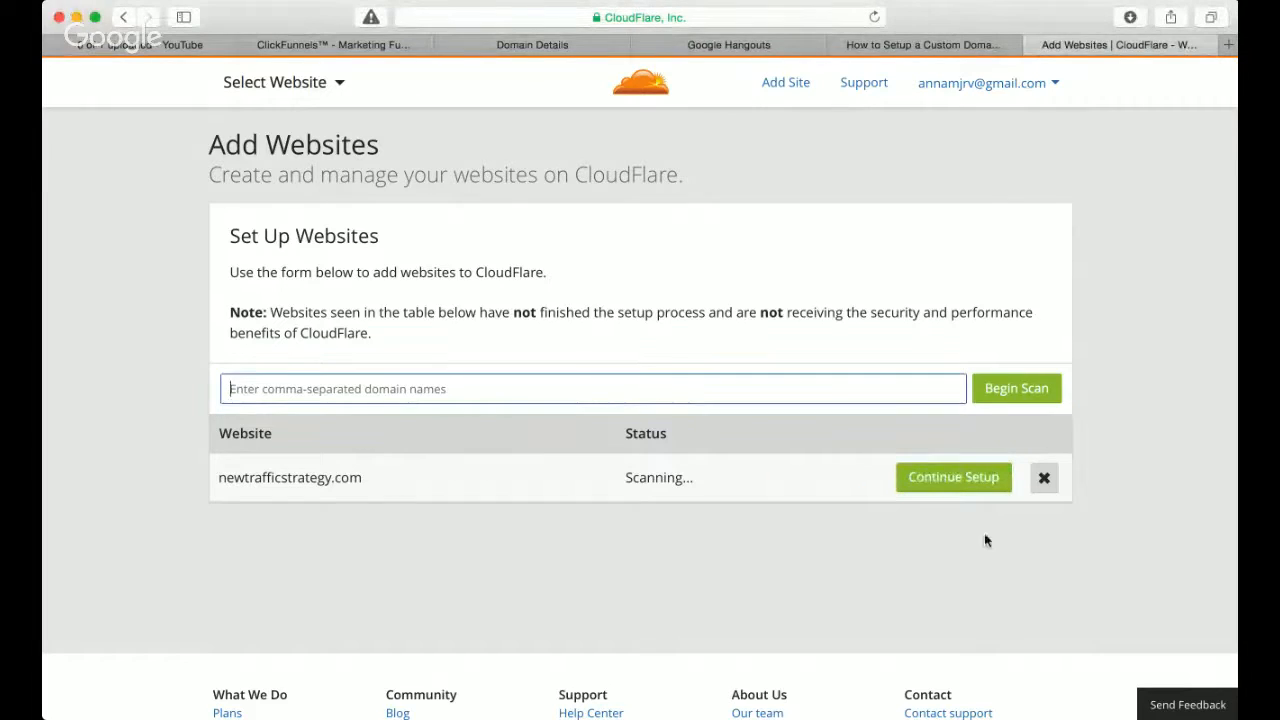
{"action": "left_click", "coordinate": [942, 478]}
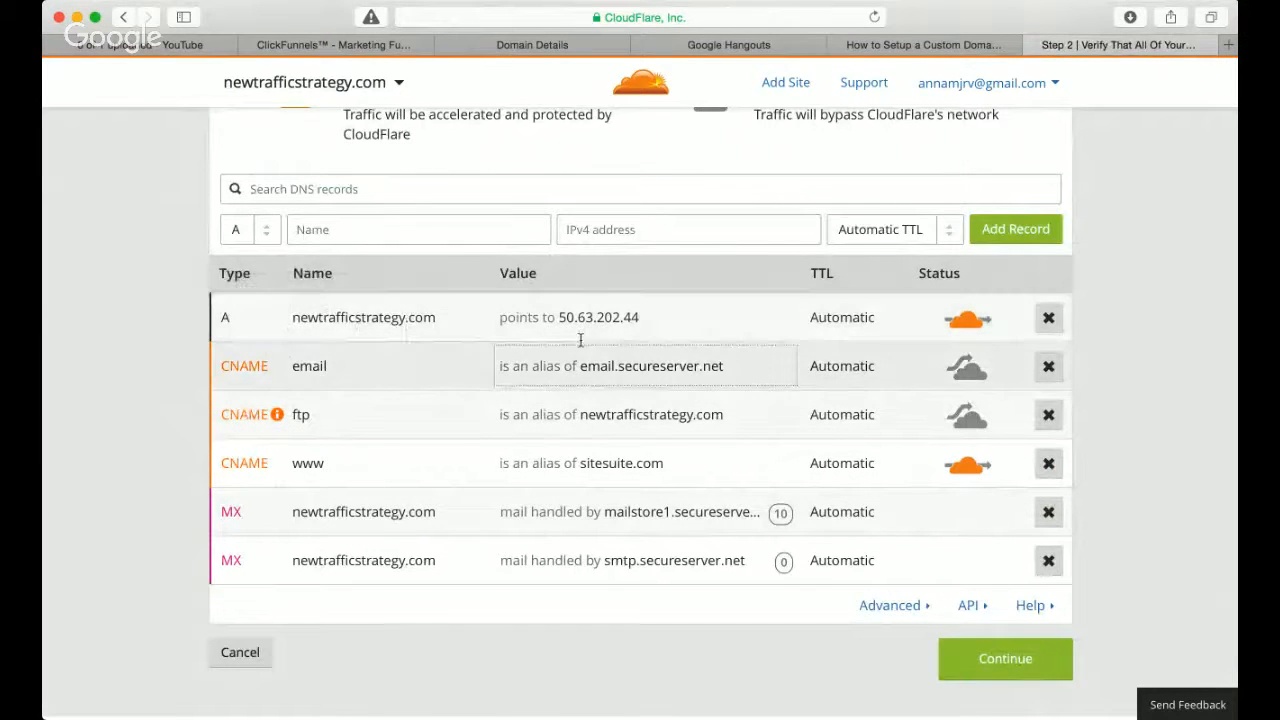
- Delete the A record for newtrafficstrategy.com and the www CNAME record pointing to sitesuite.com
{"action": "left_click", "coordinate": [1048, 319]}
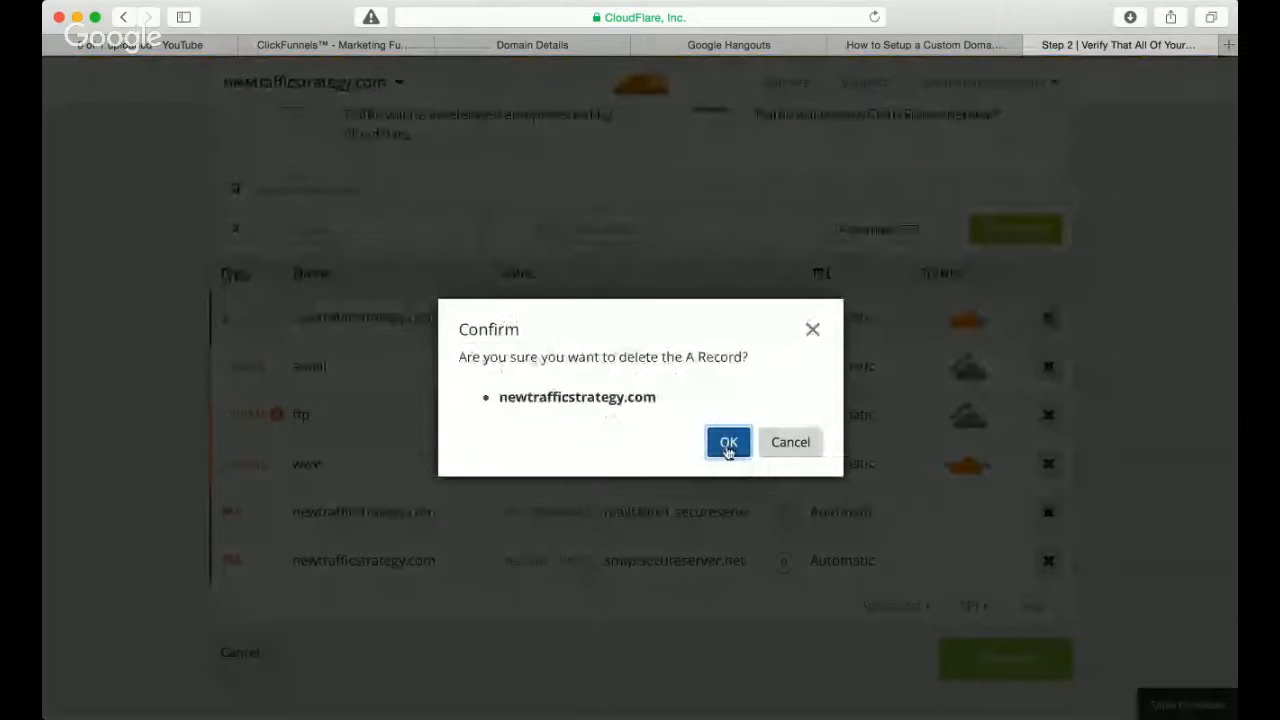
{"action": "left_click", "coordinate": [728, 444]}
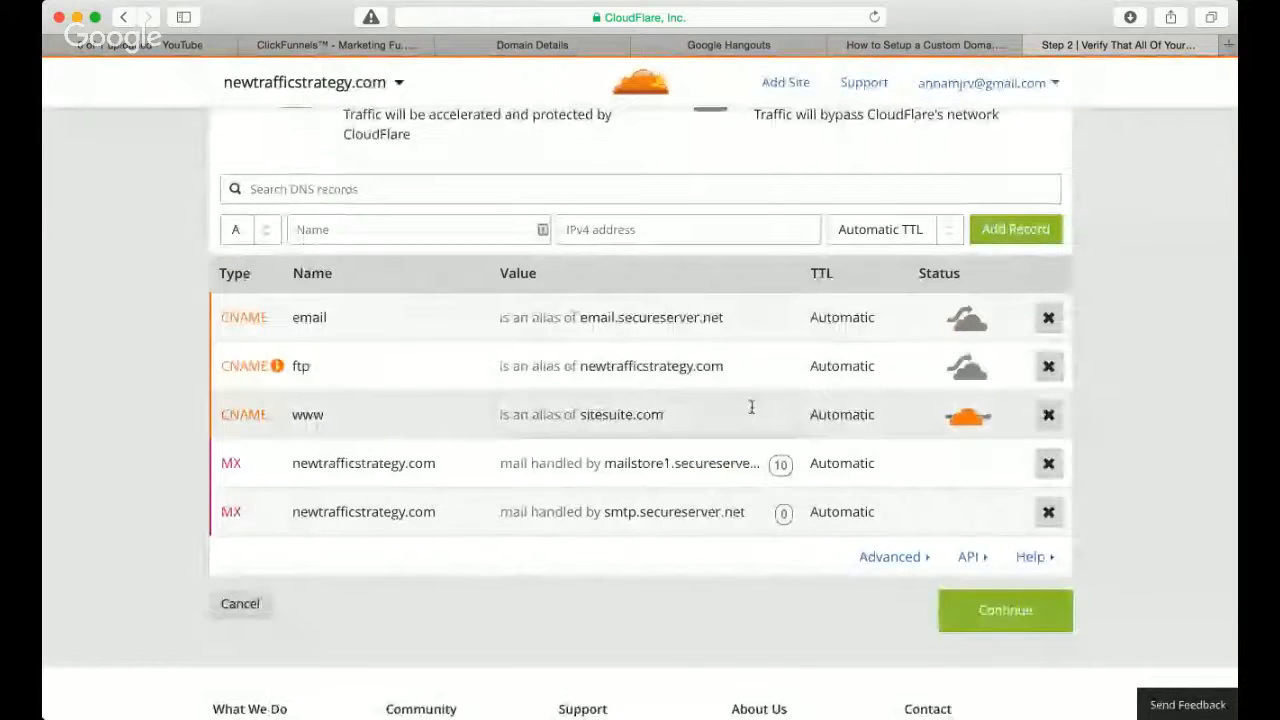
{"action": "left_click", "coordinate": [1048, 414]}
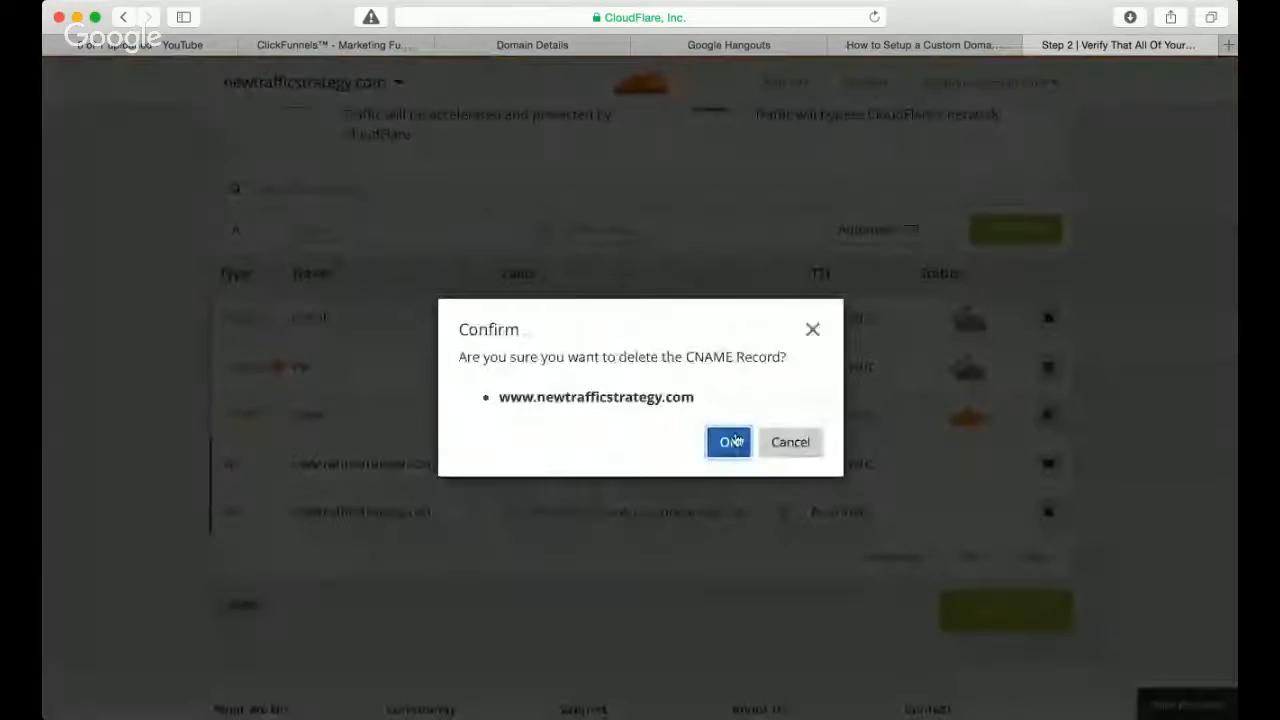
{"action": "left_click", "coordinate": [729, 449]}
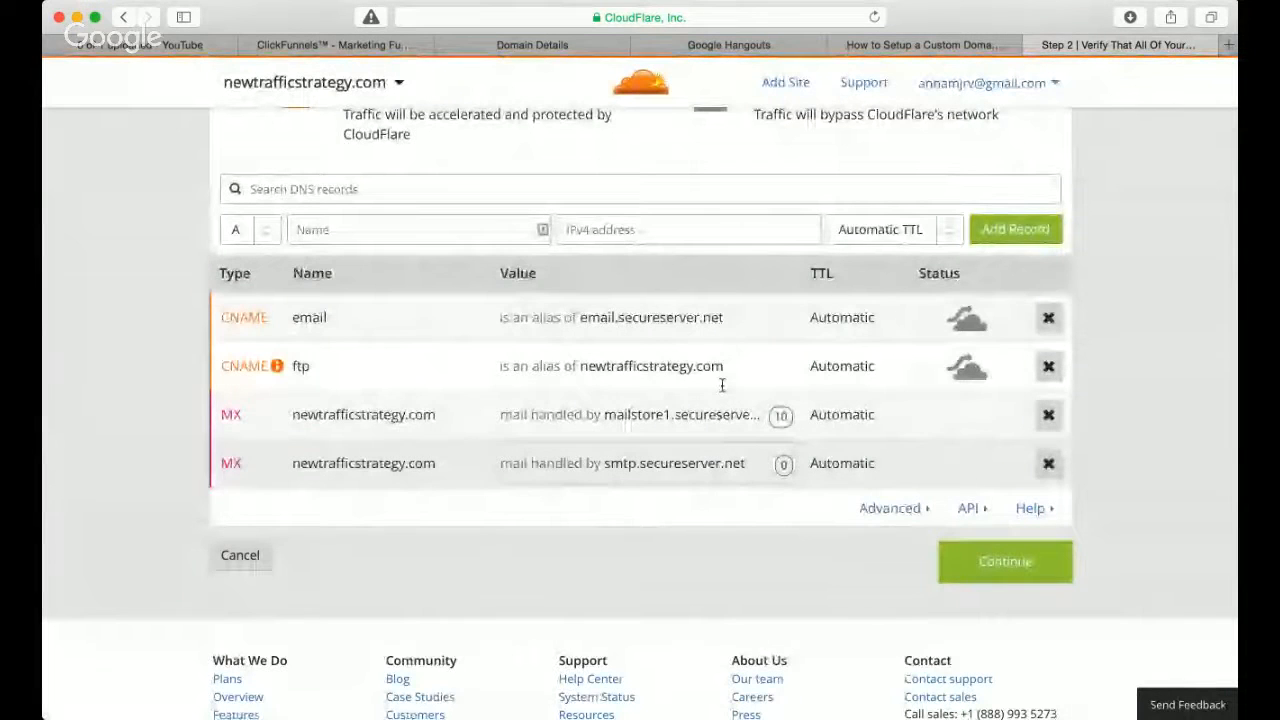
- Add a CNAME record named @ that points to target.clickfunnels.com
{"action": "scroll", "coordinate": [330, 288], "scroll_direction": "up", "scroll_amount": 1}
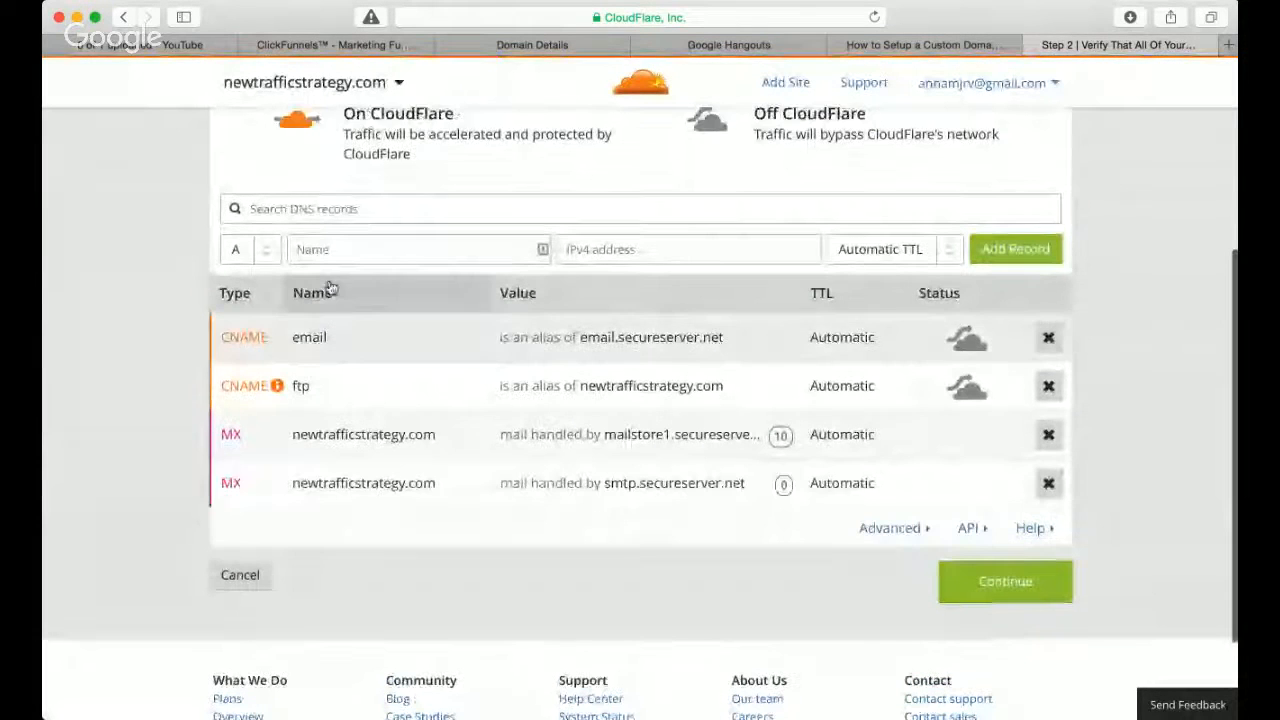
{"action": "left_click", "coordinate": [264, 253]}
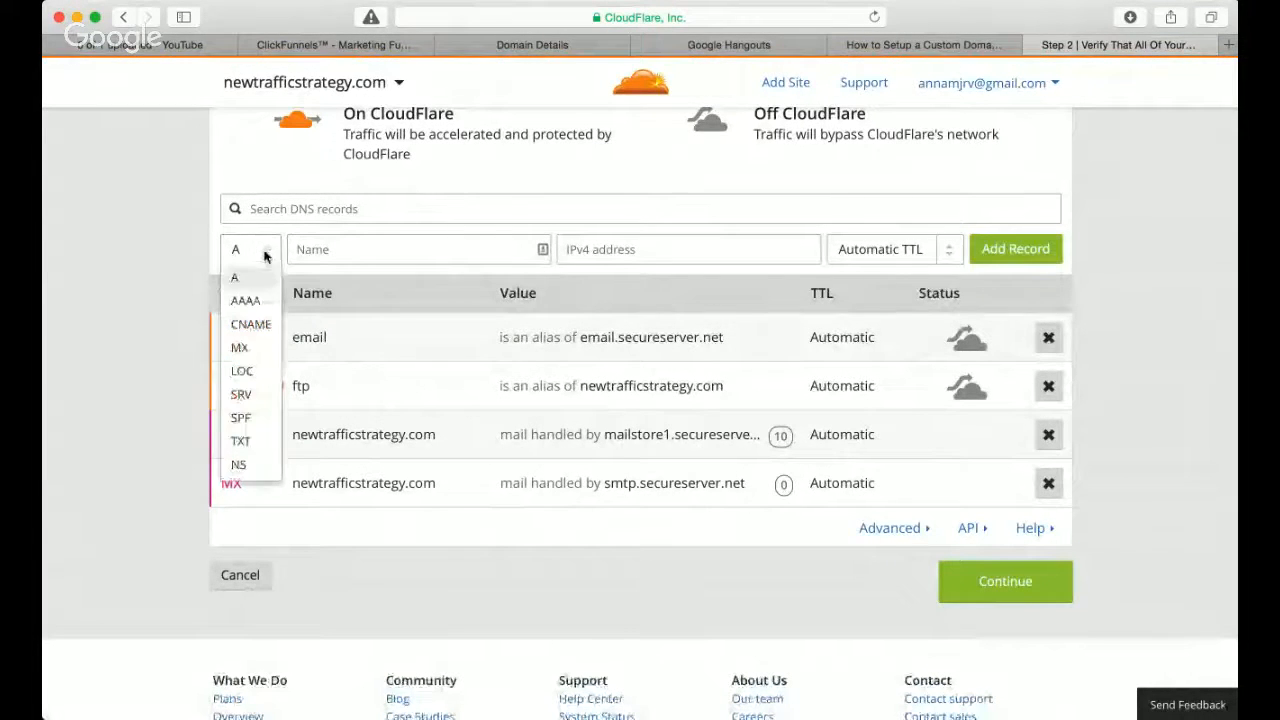
{"action": "left_click", "coordinate": [250, 324]}
{"action": "left_click", "coordinate": [366, 250]}
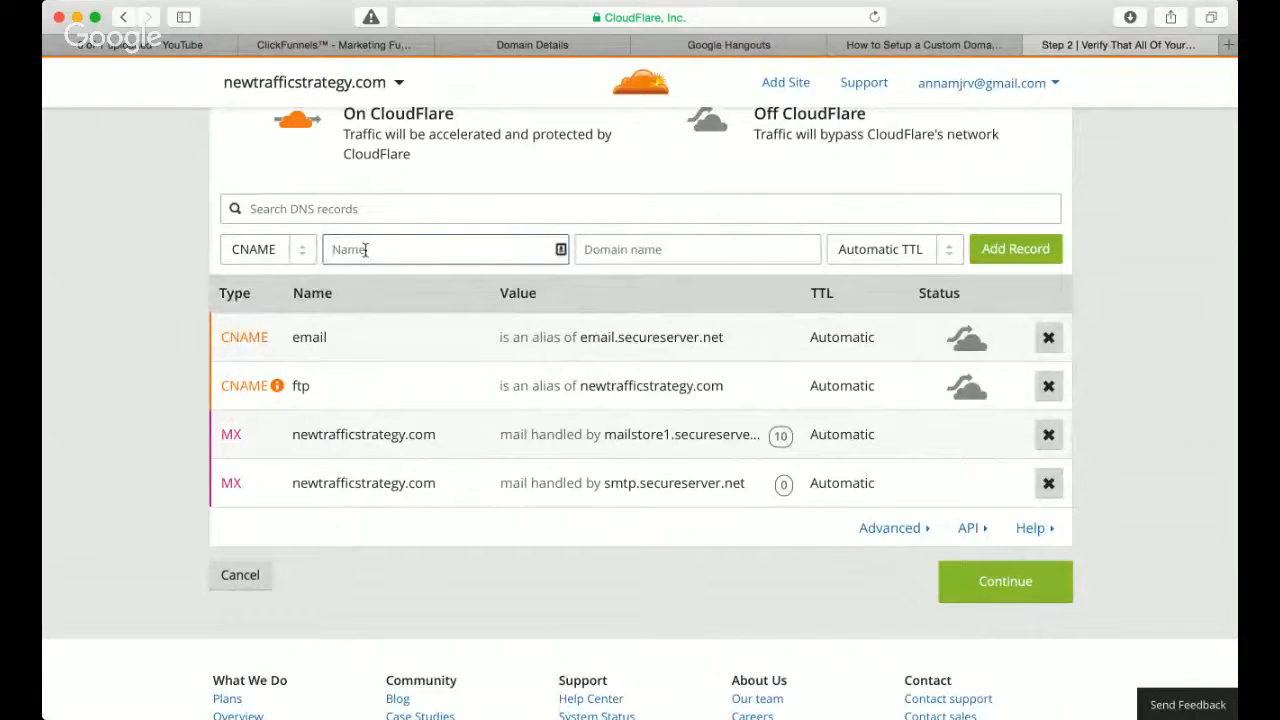
{"action": "type", "text": "@"}
{"action": "left_click", "coordinate": [628, 255]}
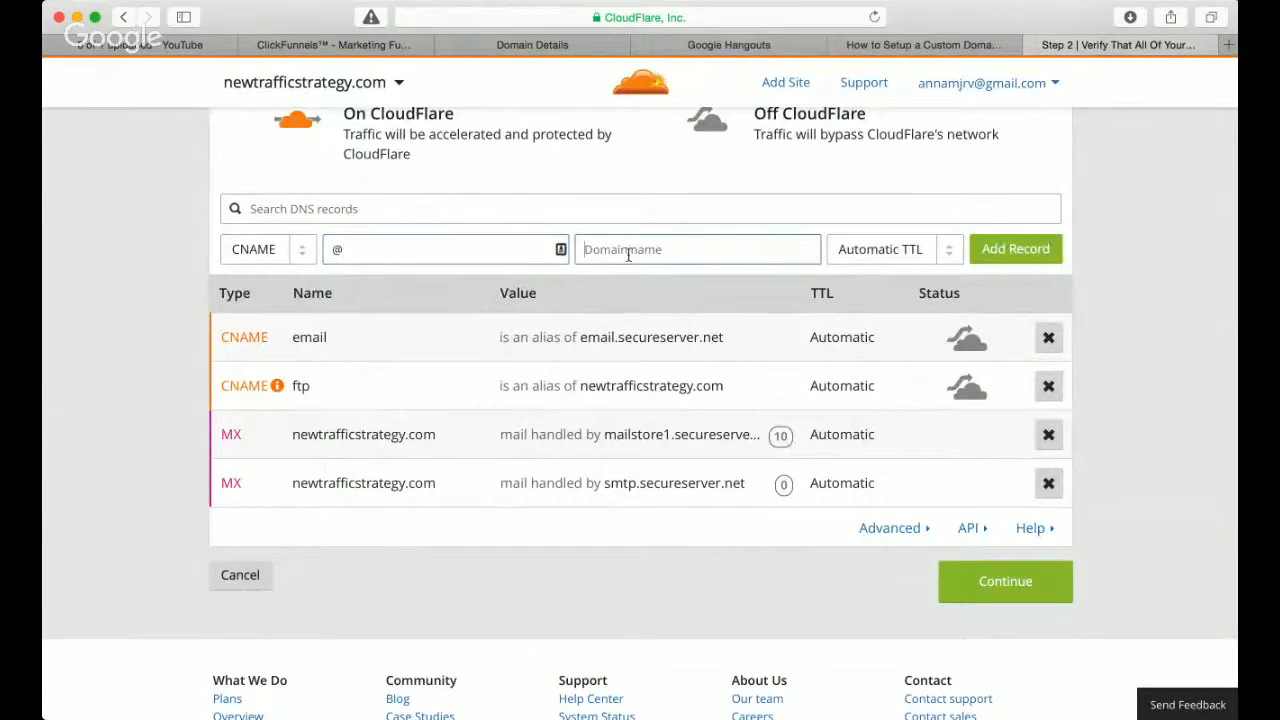
{"action": "type", "text": "t"}
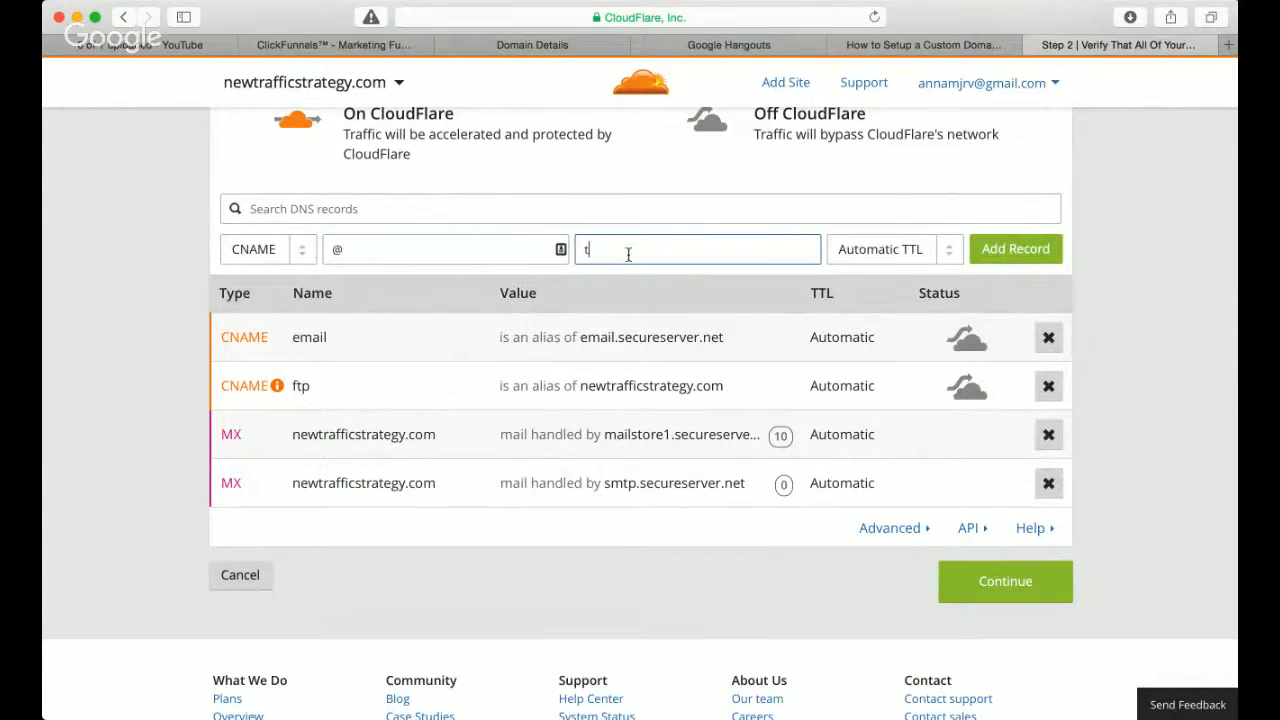
{"action": "type", "text": "arget.clickfunnels.com"}
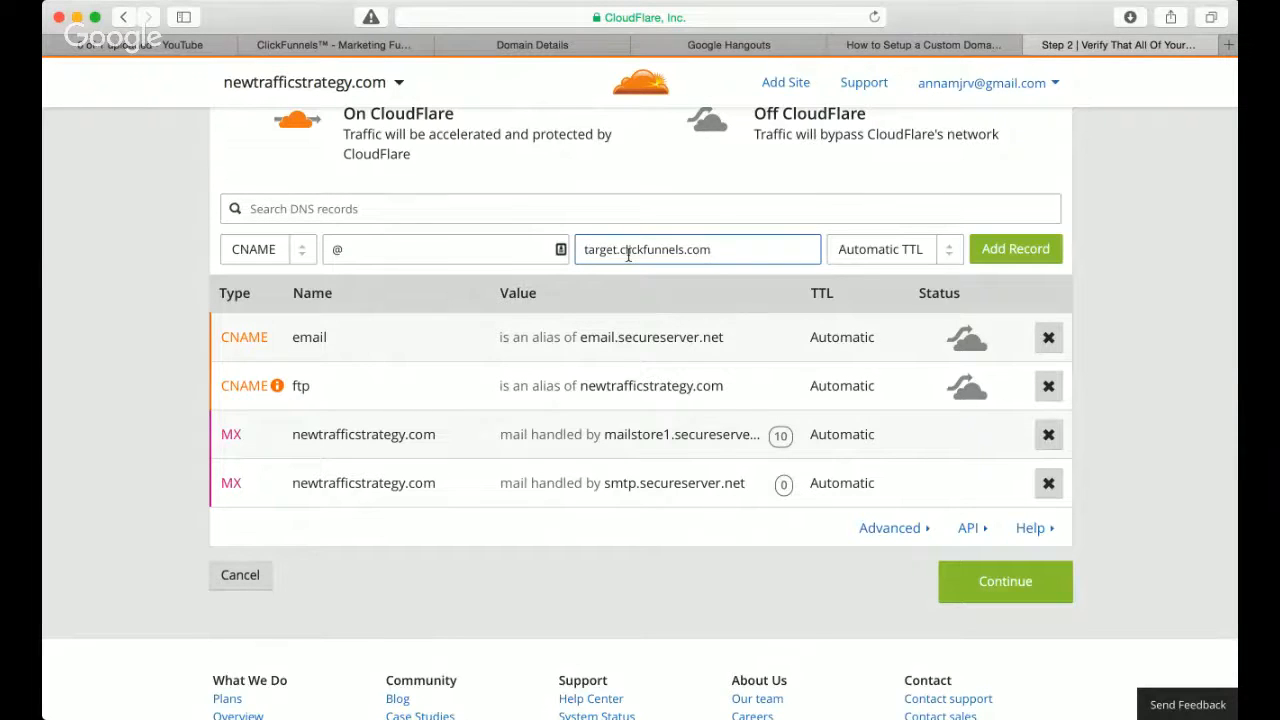
{"action": "left_click", "coordinate": [994, 257]}
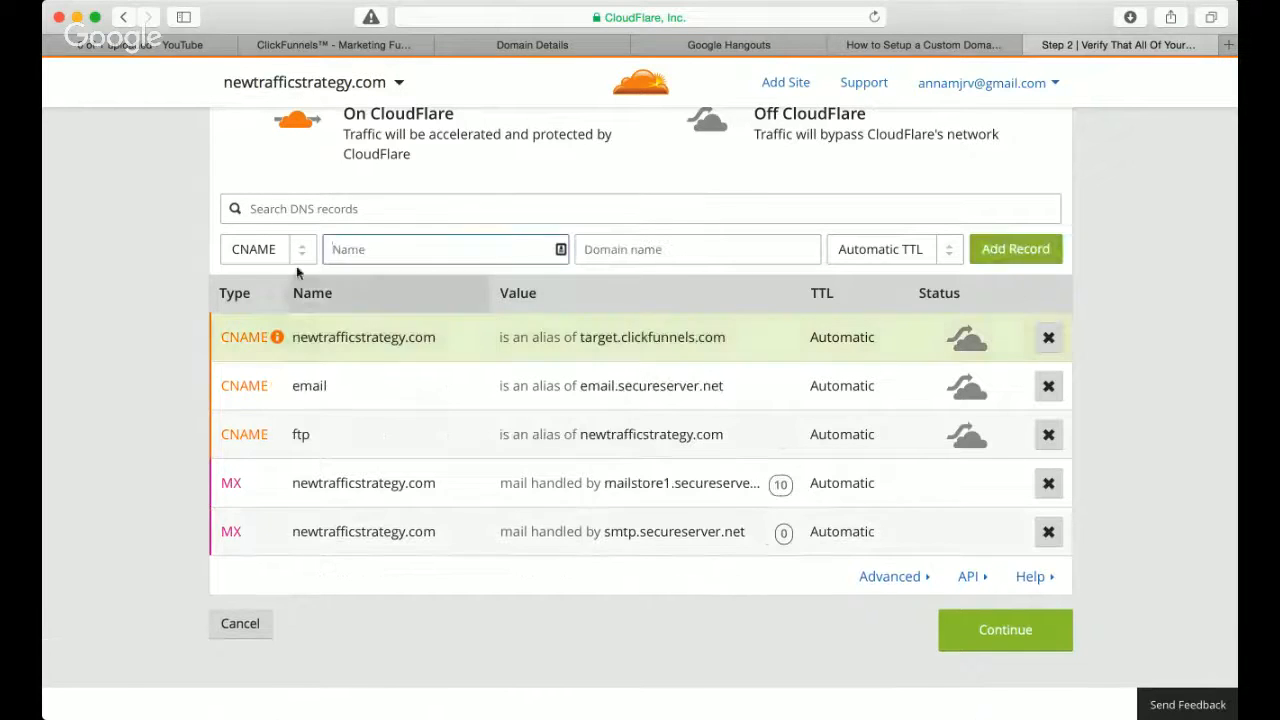
- Add a CNAME record named www that points to target.clickfunnels.com
{"action": "type", "text": "www"}
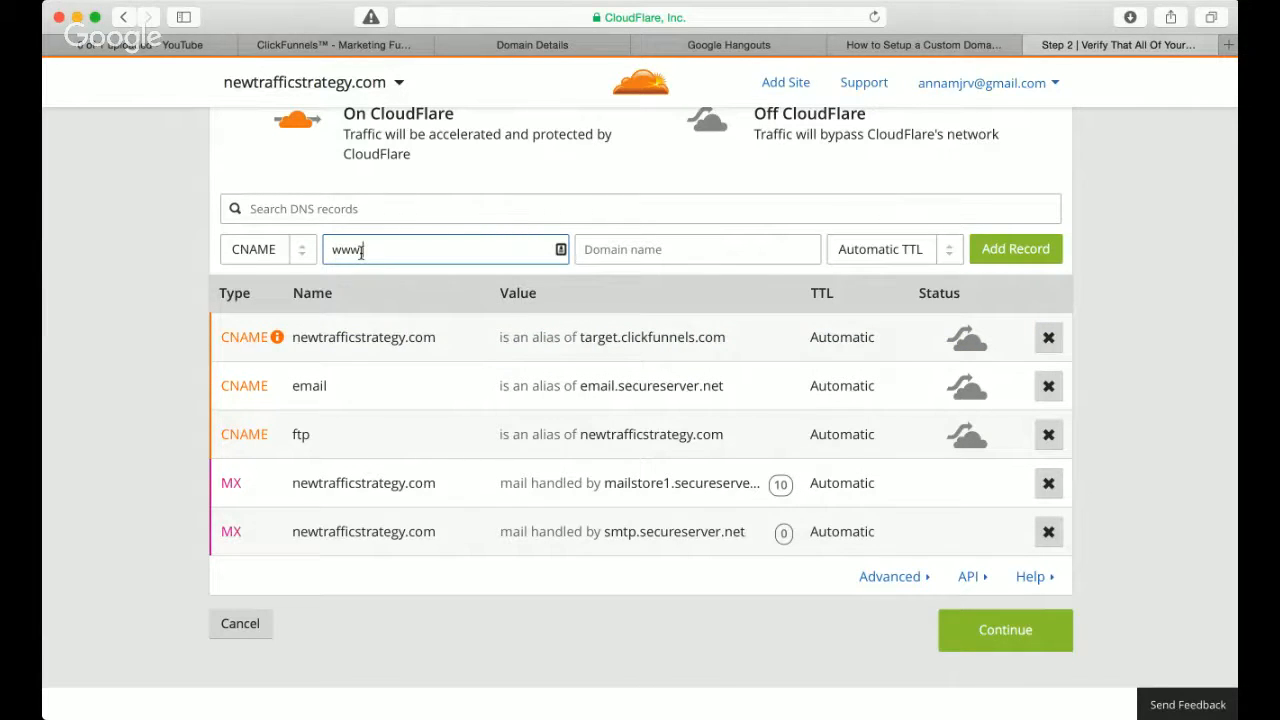
{"action": "type", "text": "tar"}
{"action": "key", "text": "BackSpace"}
{"action": "key", "text": "BackSpace"}
{"action": "key", "text": "BackSpace"}
{"action": "left_click", "coordinate": [586, 250]}
{"action": "type", "text": "ta"}
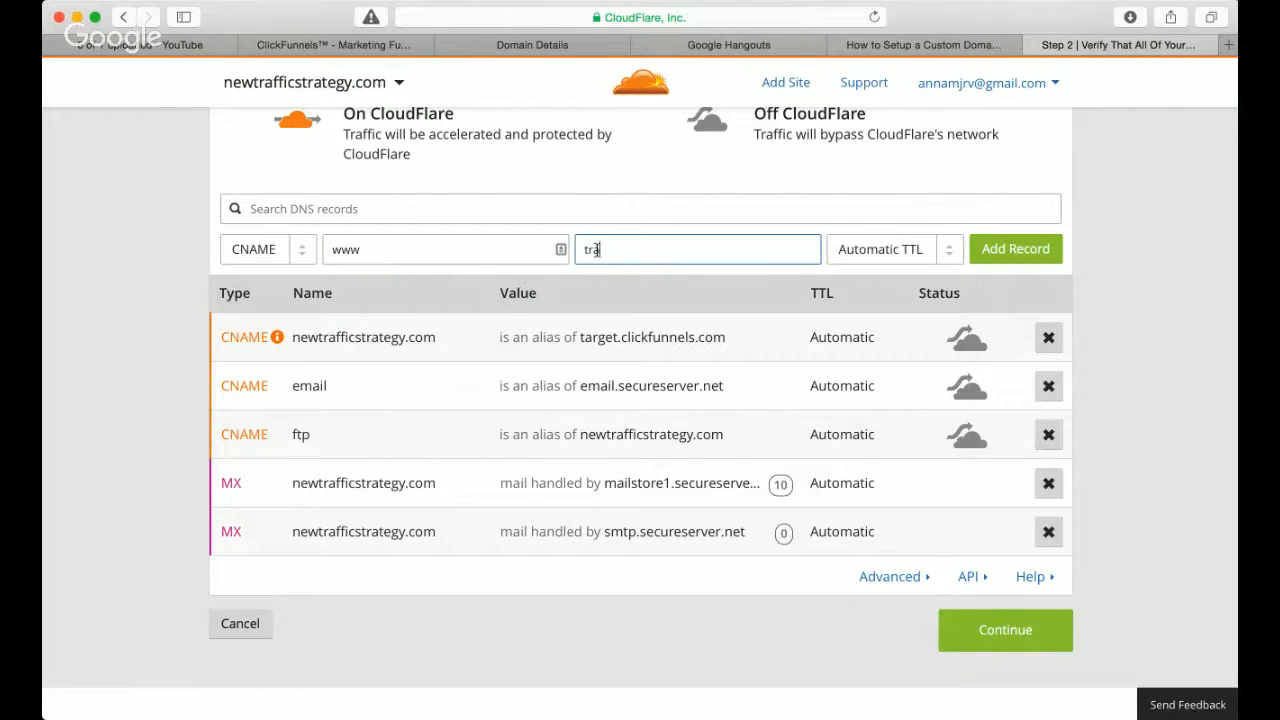
{"action": "type", "text": "t"}
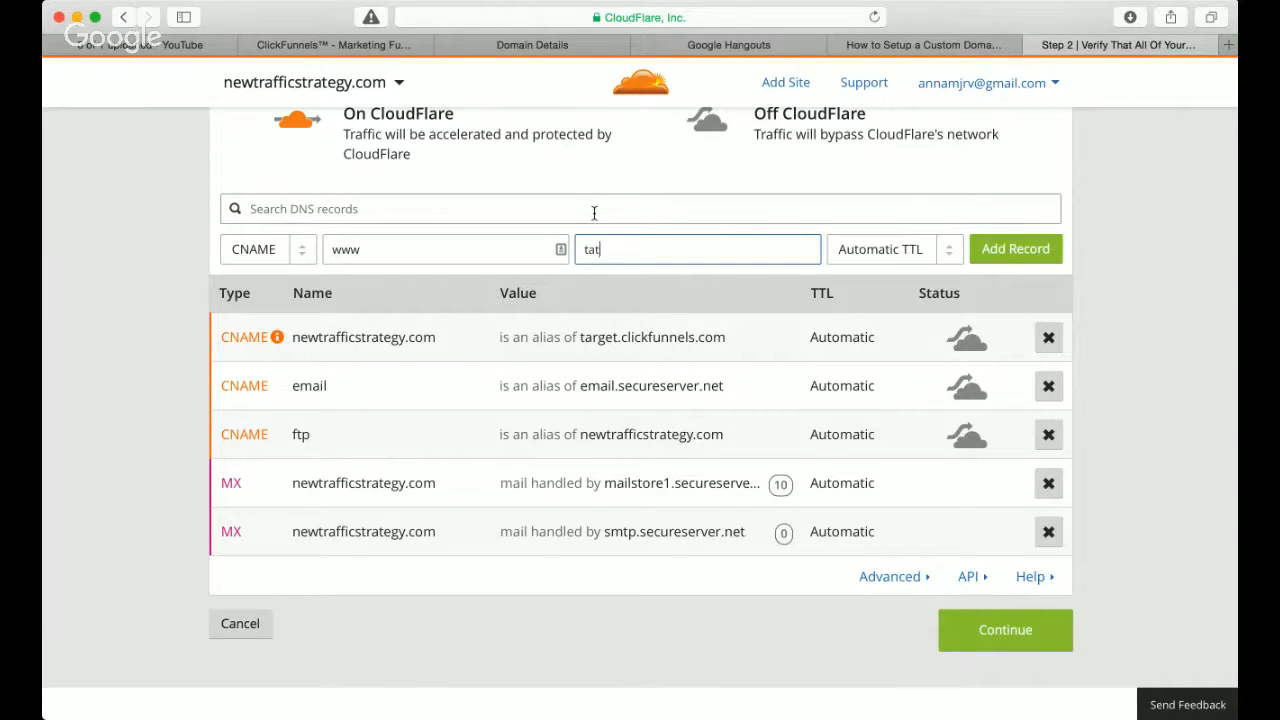
{"action": "type", "text": "get.clickfunnels.com"}
{"action": "left_click", "coordinate": [990, 250]}
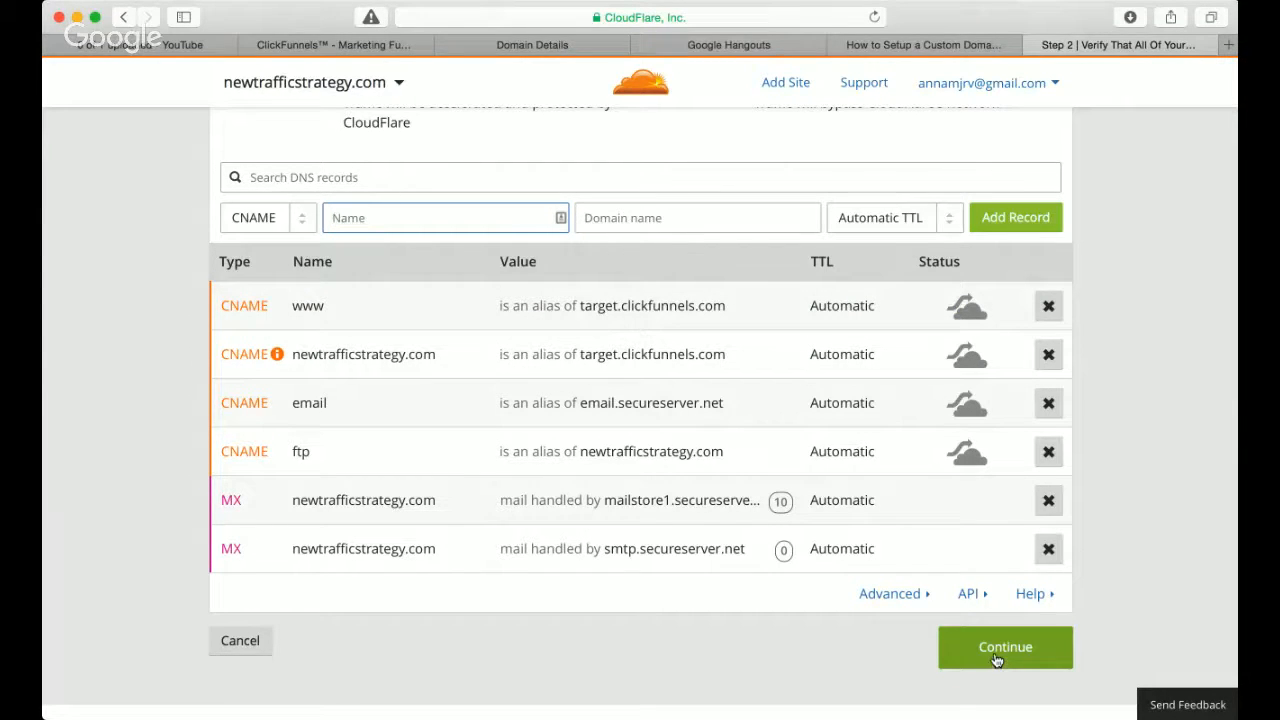
- Enable the CloudFlare proxy for the www and newtrafficstrategy.com CNAME records, and continue to plan selection
{"action": "left_click", "coordinate": [968, 310]}
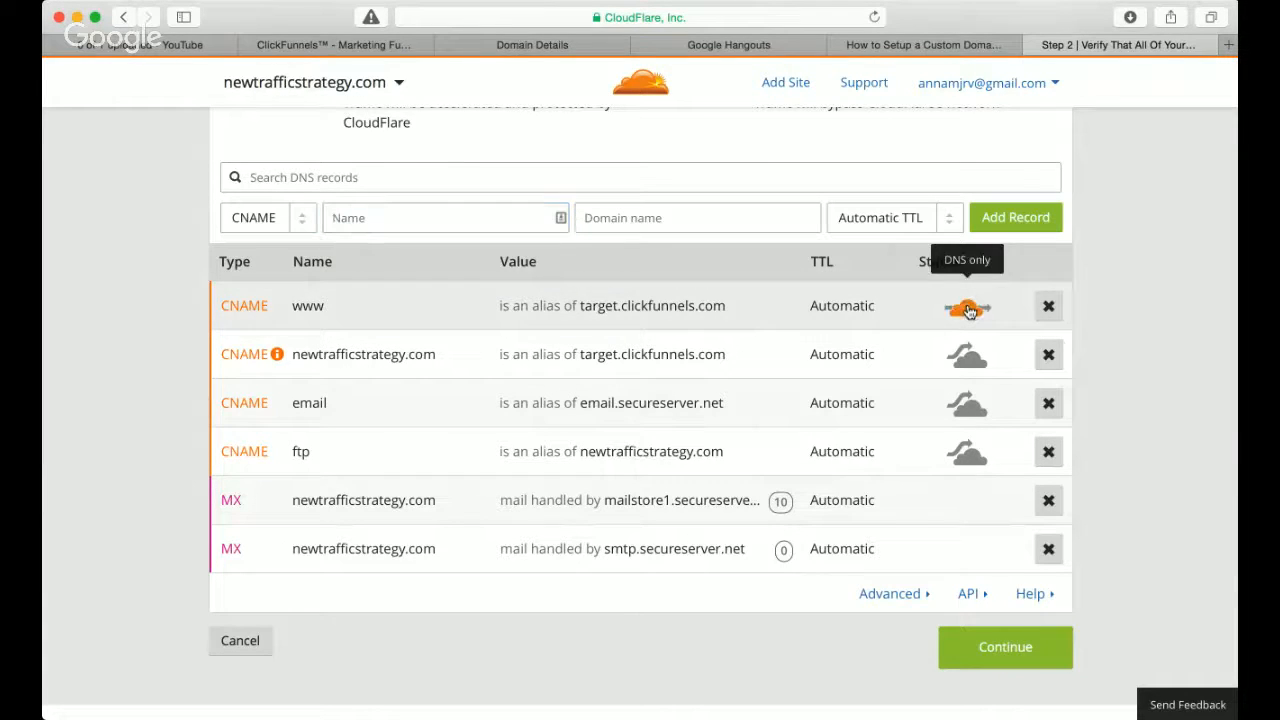
{"action": "left_click", "coordinate": [966, 357]}
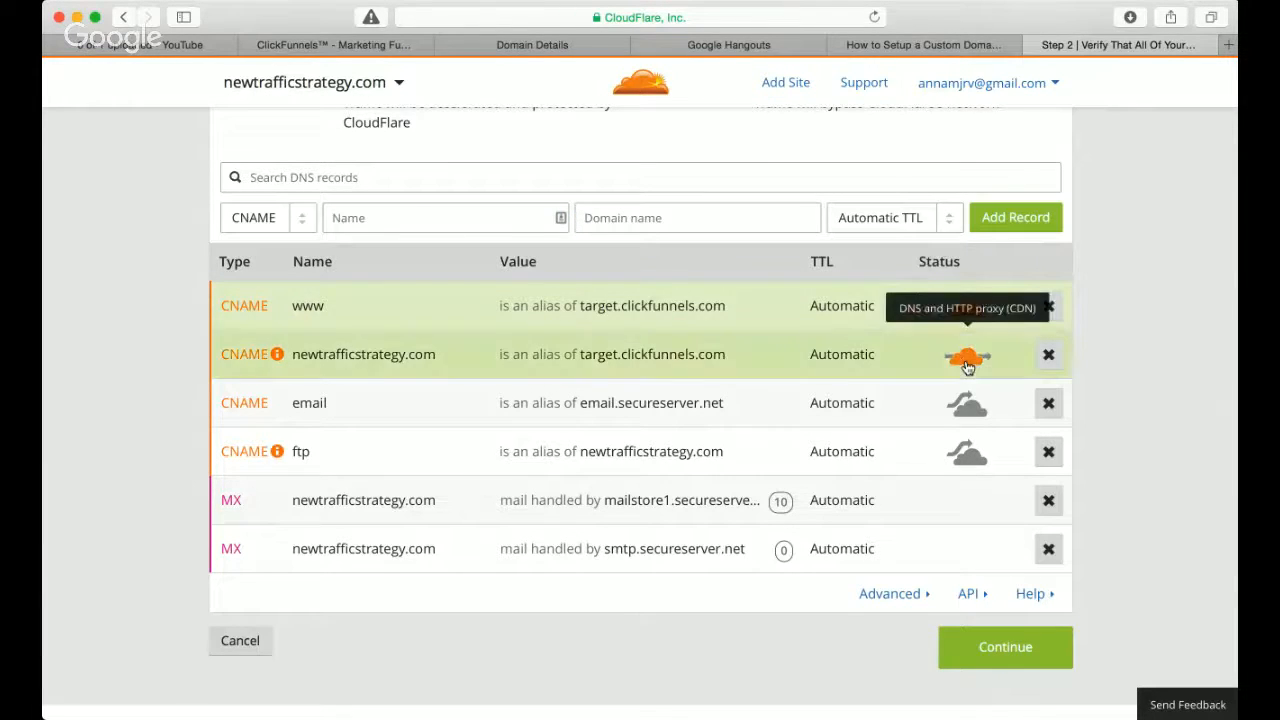
{"action": "left_click", "coordinate": [1008, 648]}
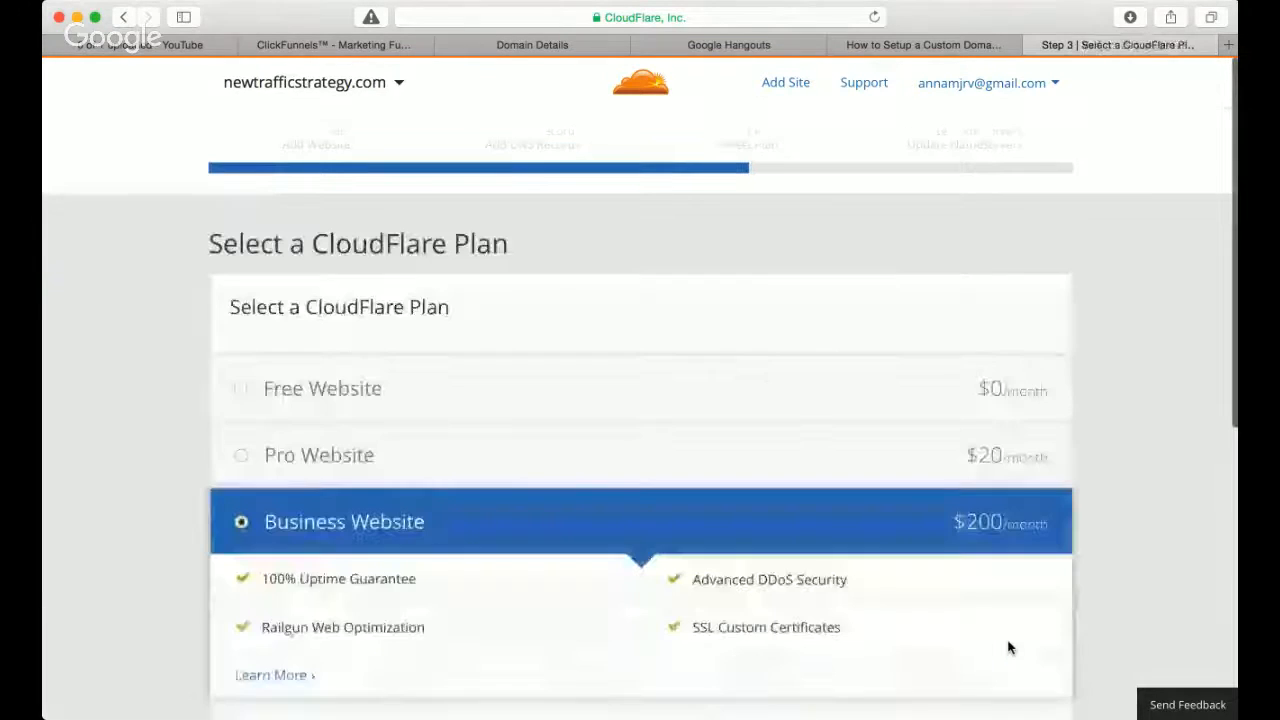
- Choose the Free Website plan at $0/month and continue to the nameserver change instructions
{"action": "left_click", "coordinate": [244, 389]}
{"action": "scroll", "coordinate": [538, 420], "scroll_direction": "down", "scroll_amount": 4}
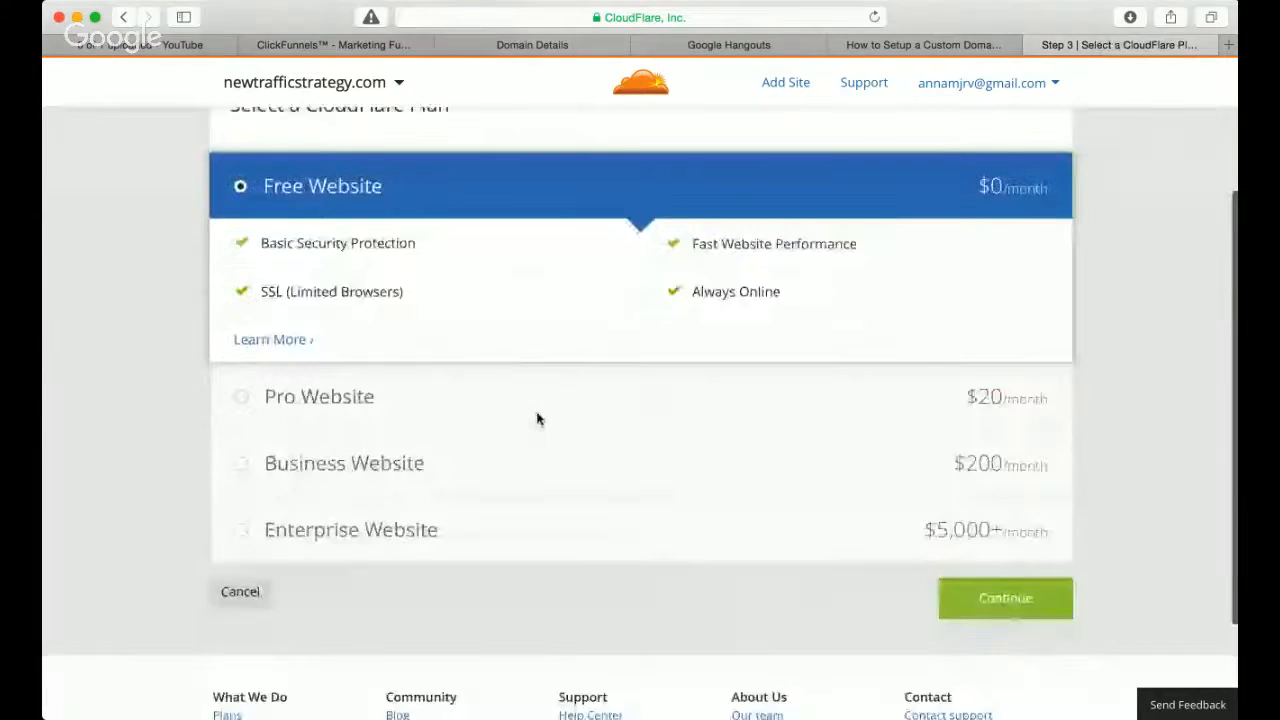
{"action": "scroll", "coordinate": [538, 420], "scroll_direction": "down", "scroll_amount": 3}
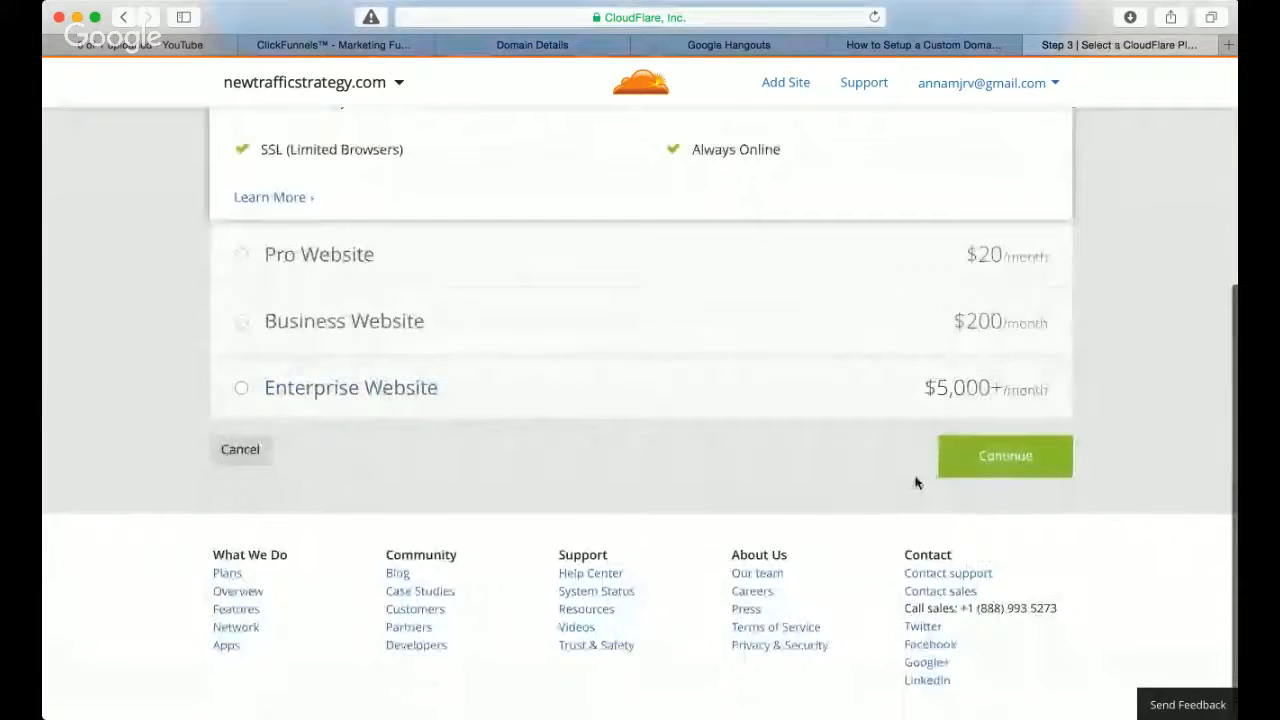
{"action": "left_click", "coordinate": [963, 453]}
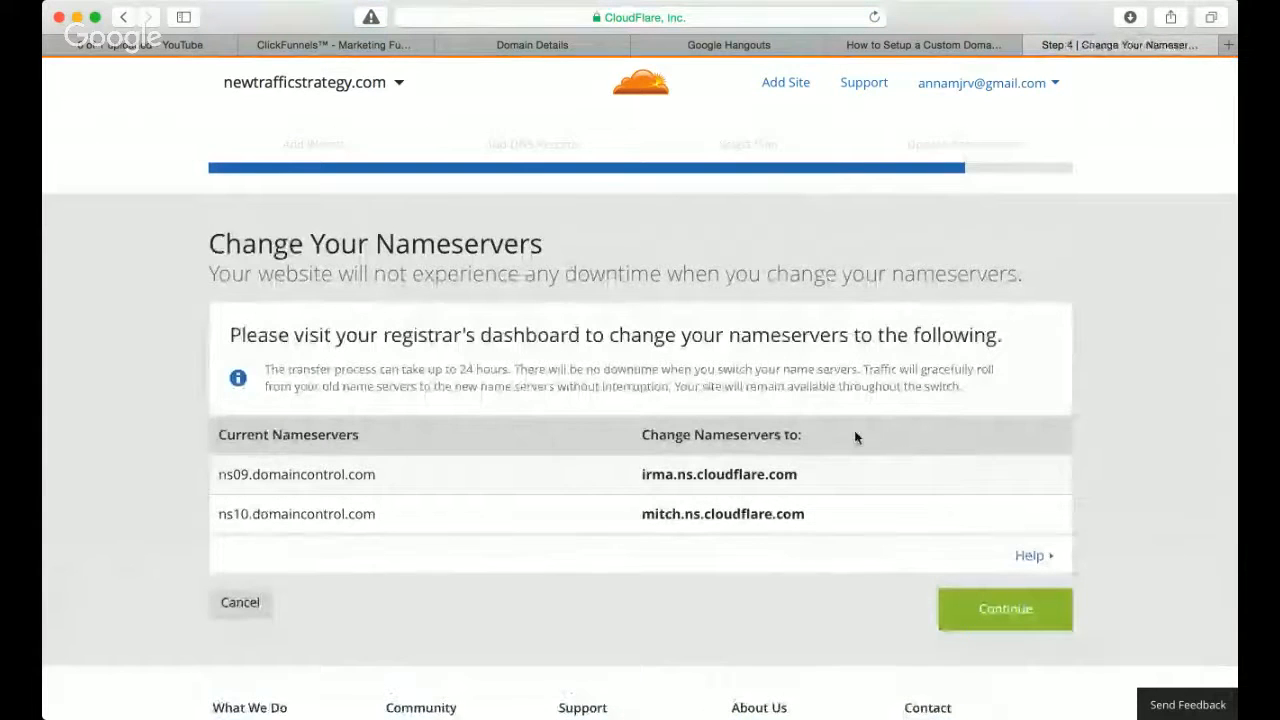
{"action": "scroll", "coordinate": [854, 437], "scroll_direction": "down", "scroll_amount": 1}
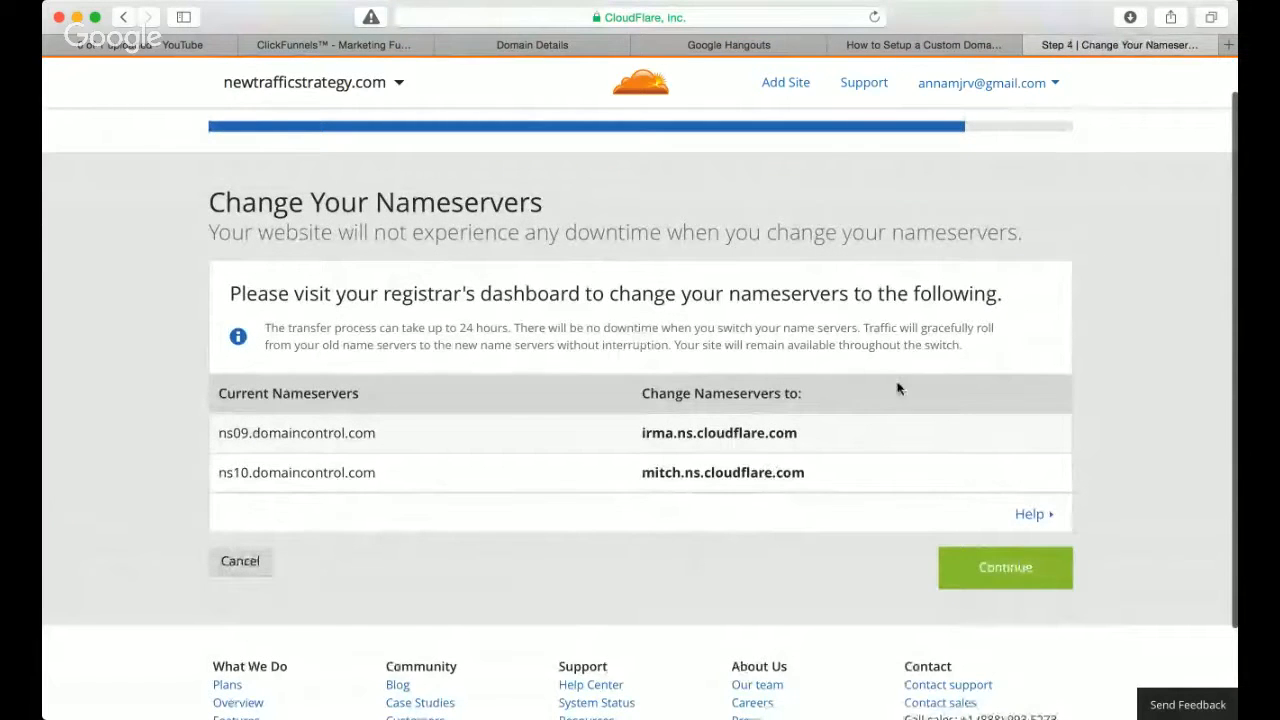
- Switch to GoDaddy's domain details for newtrafficstrategy.com and set the nameserver setup type to Custom, ready for entering custom nameservers
{"action": "left_click", "coordinate": [557, 46]}
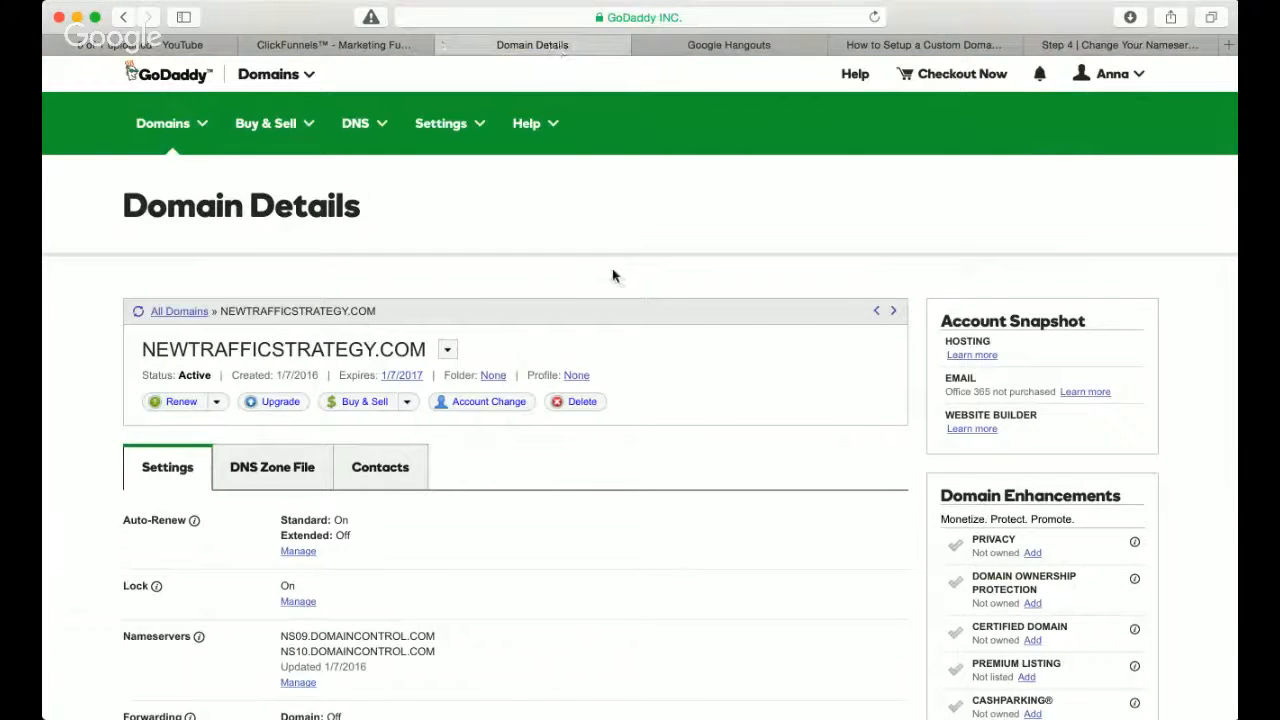
{"action": "scroll", "coordinate": [613, 276], "scroll_direction": "down", "scroll_amount": 4}
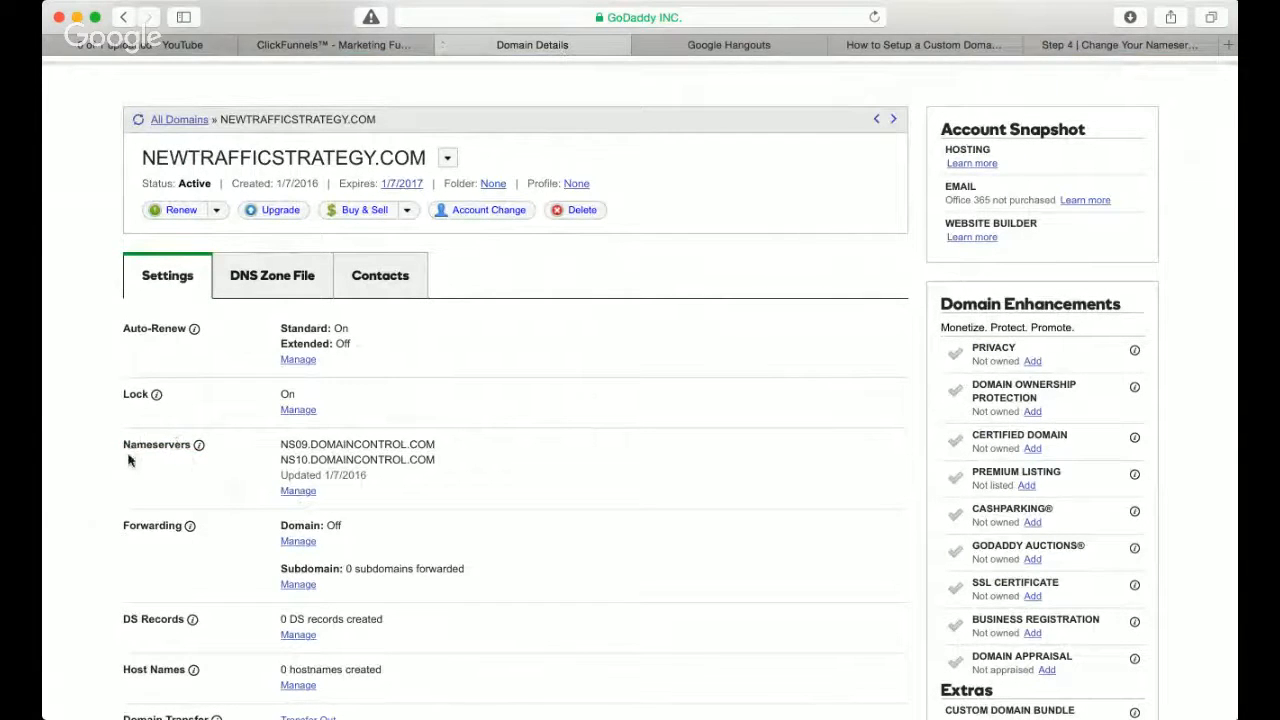
{"action": "left_click", "coordinate": [296, 491]}
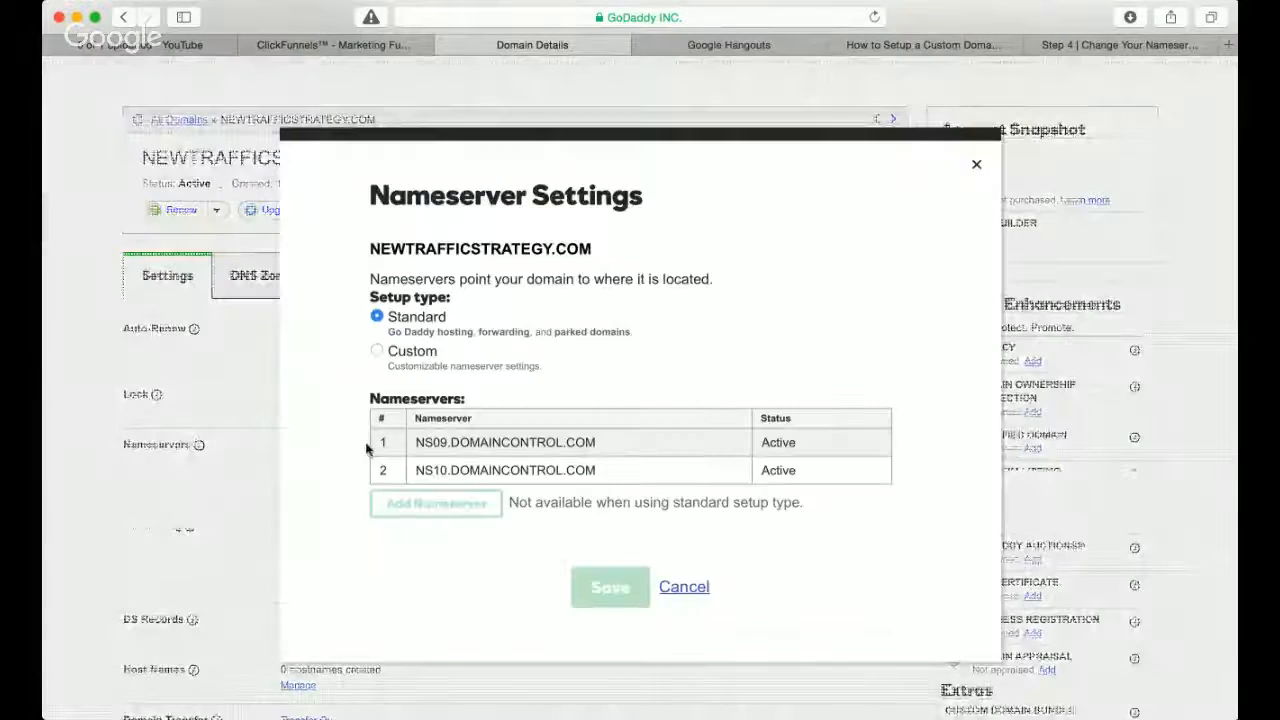
{"action": "left_click", "coordinate": [377, 352]}
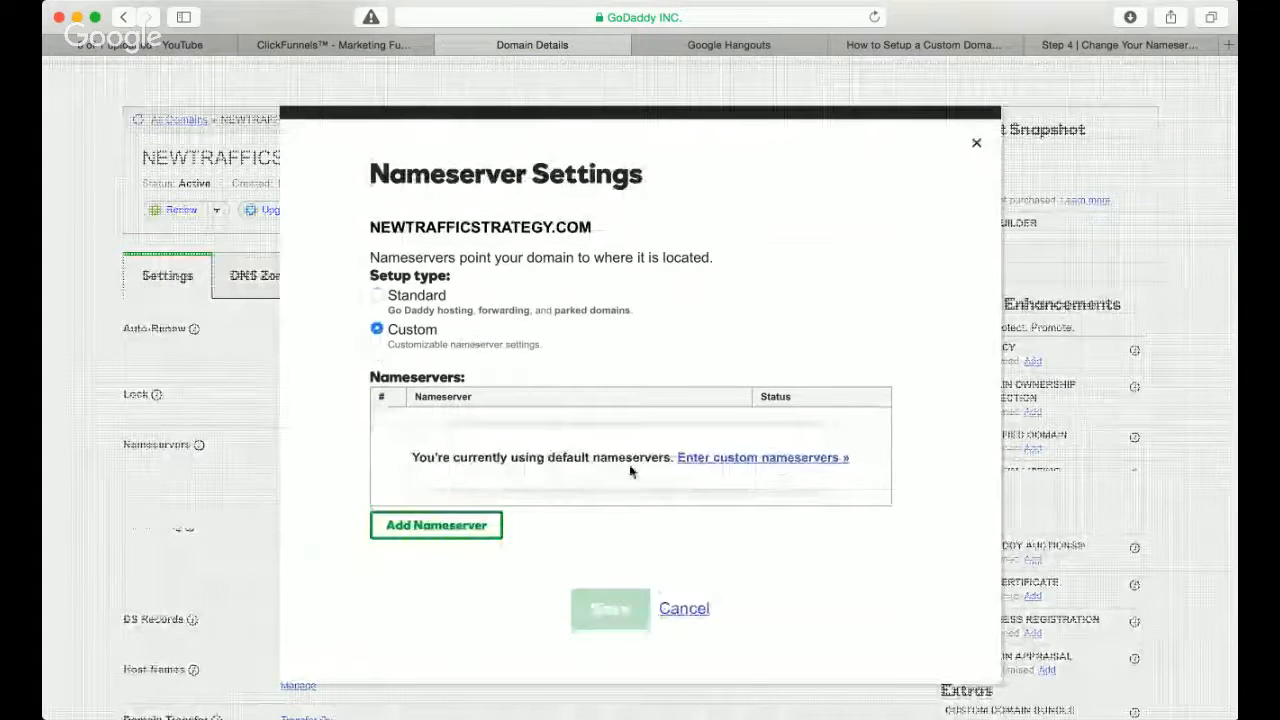
{"action": "left_click", "coordinate": [721, 458]}
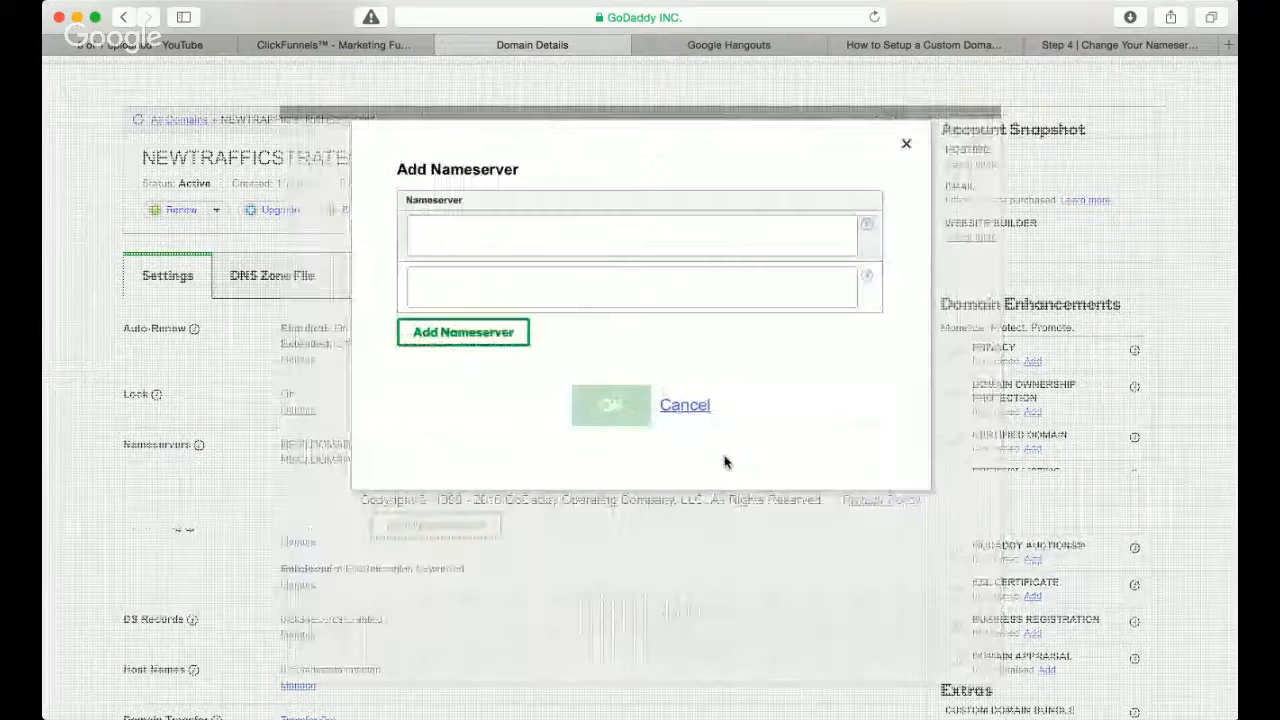
{"action": "left_click", "coordinate": [517, 231]}
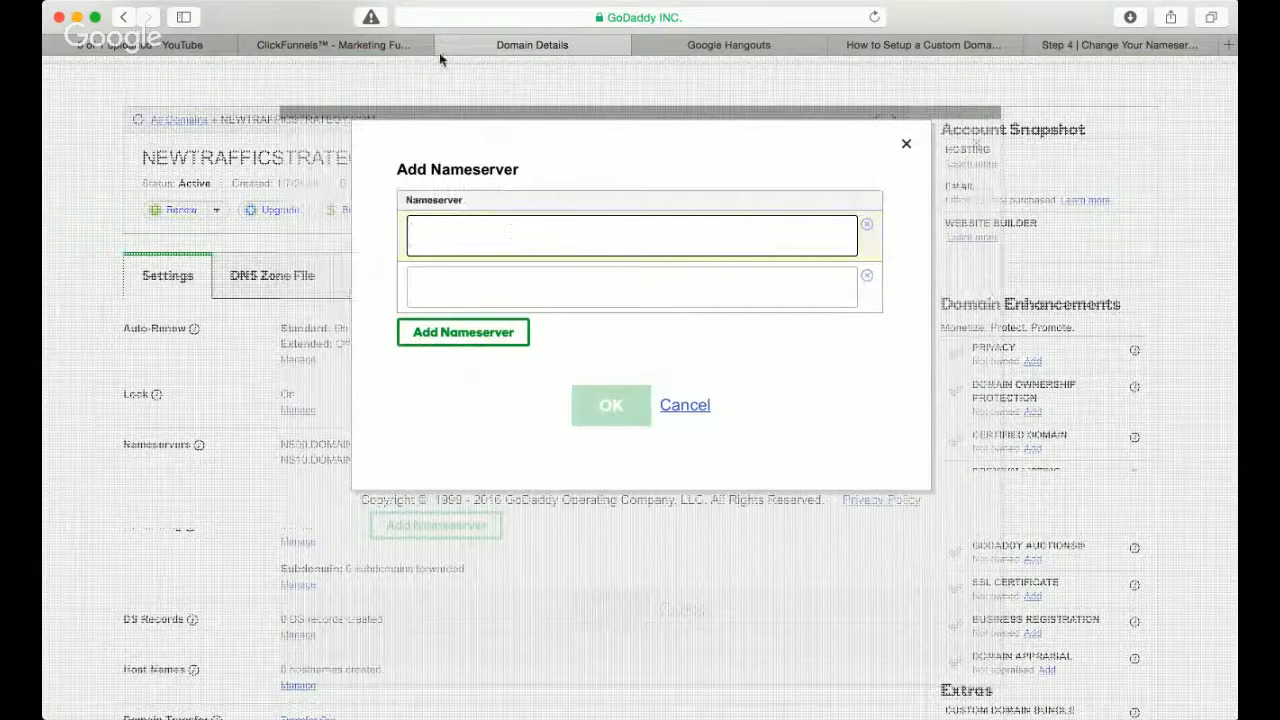
- Copy irma.ns.cloudflare.com from CloudFlare's nameserver instructions and paste it as the first custom nameserver in GoDaddy
{"action": "left_click", "coordinate": [1092, 47]}
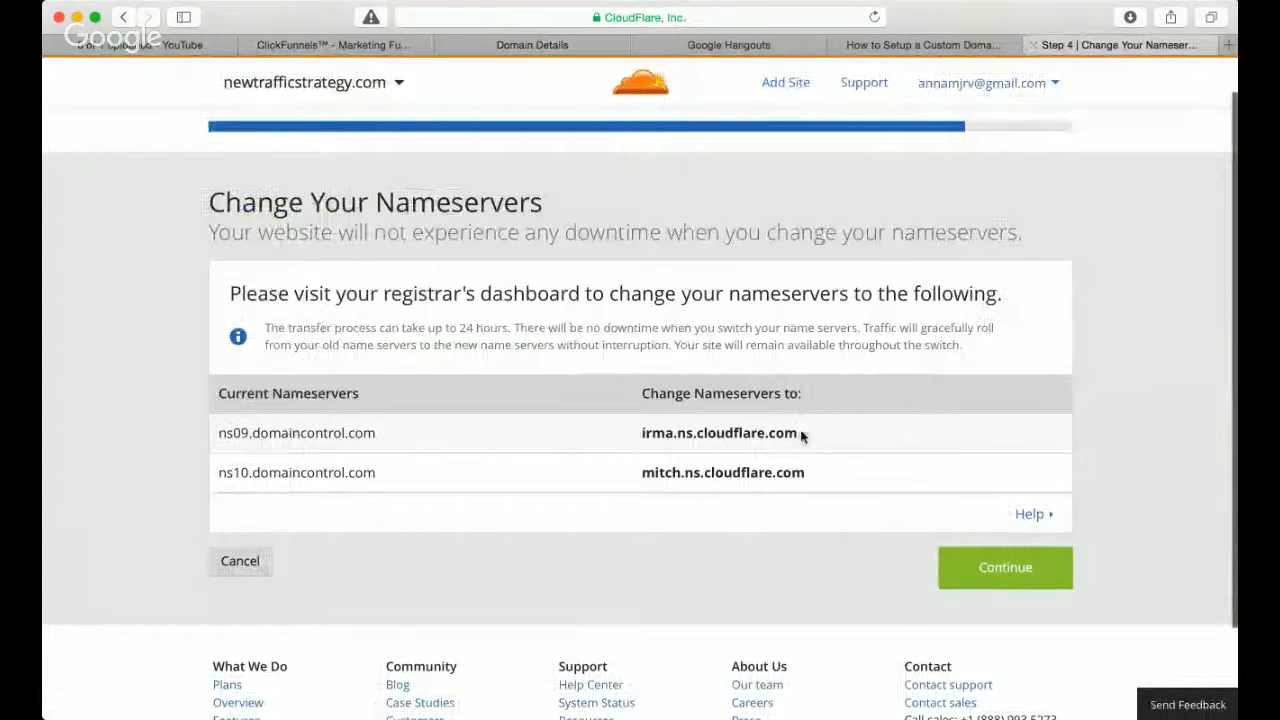
{"action": "left_click_drag", "start_coordinate": [801, 436], "coordinate": [655, 421]}
{"action": "key", "text": "super+c"}
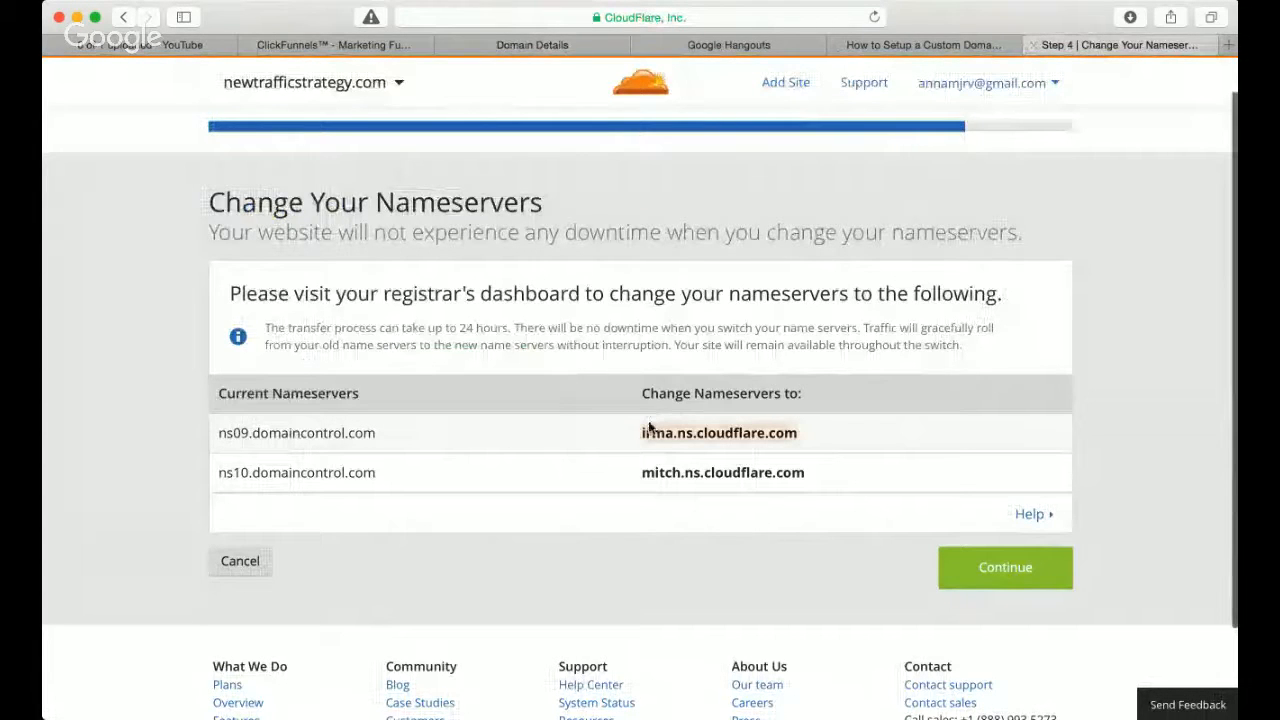
{"action": "left_click", "coordinate": [563, 41]}
{"action": "key", "text": "super+v"}
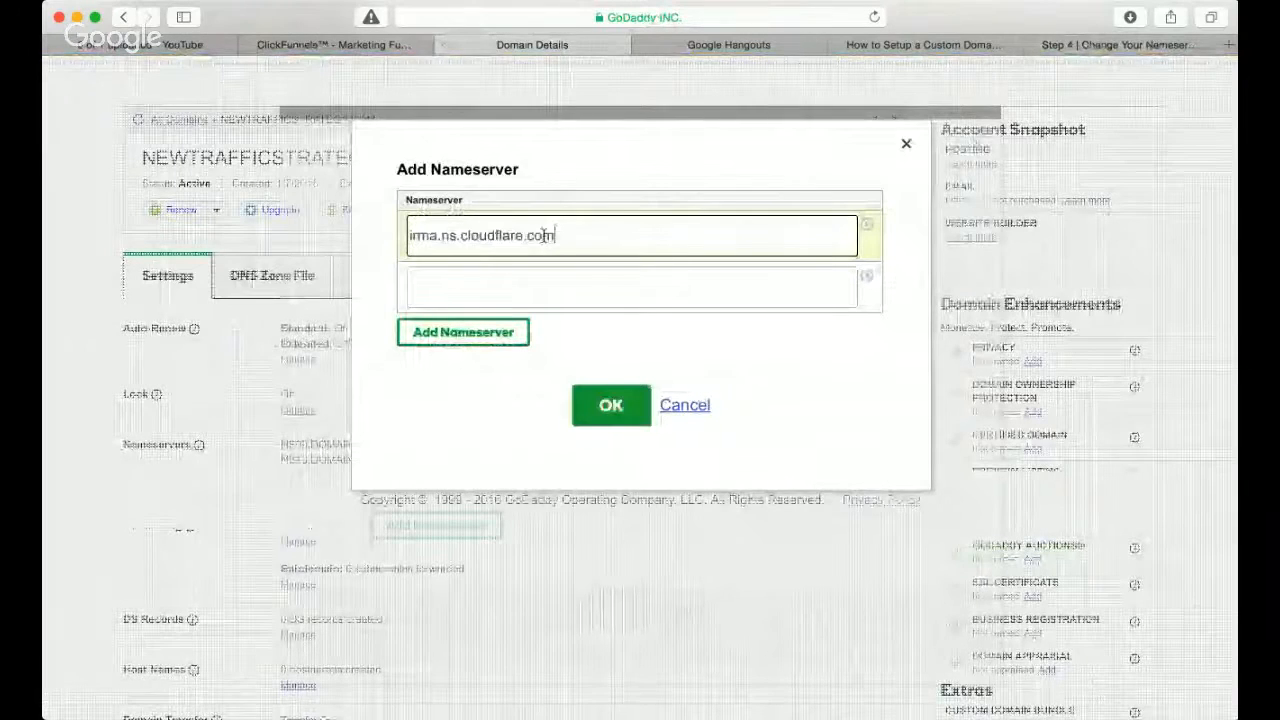
- Copy mitch.ns.cloudflare.com from CloudFlare's nameserver instructions and paste it as the second custom nameserver in GoDaddy
{"action": "left_click", "coordinate": [1085, 42]}
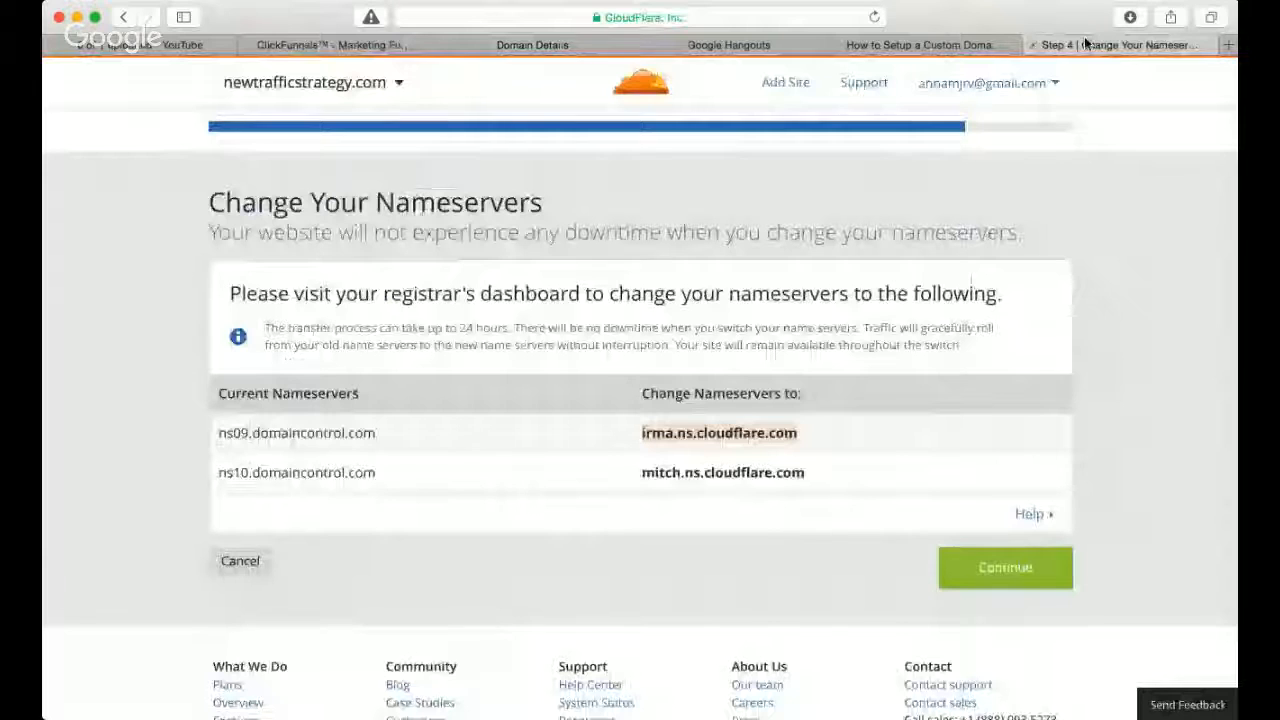
{"action": "left_click_drag", "start_coordinate": [803, 475], "coordinate": [645, 471]}
{"action": "key", "text": "super+c"}
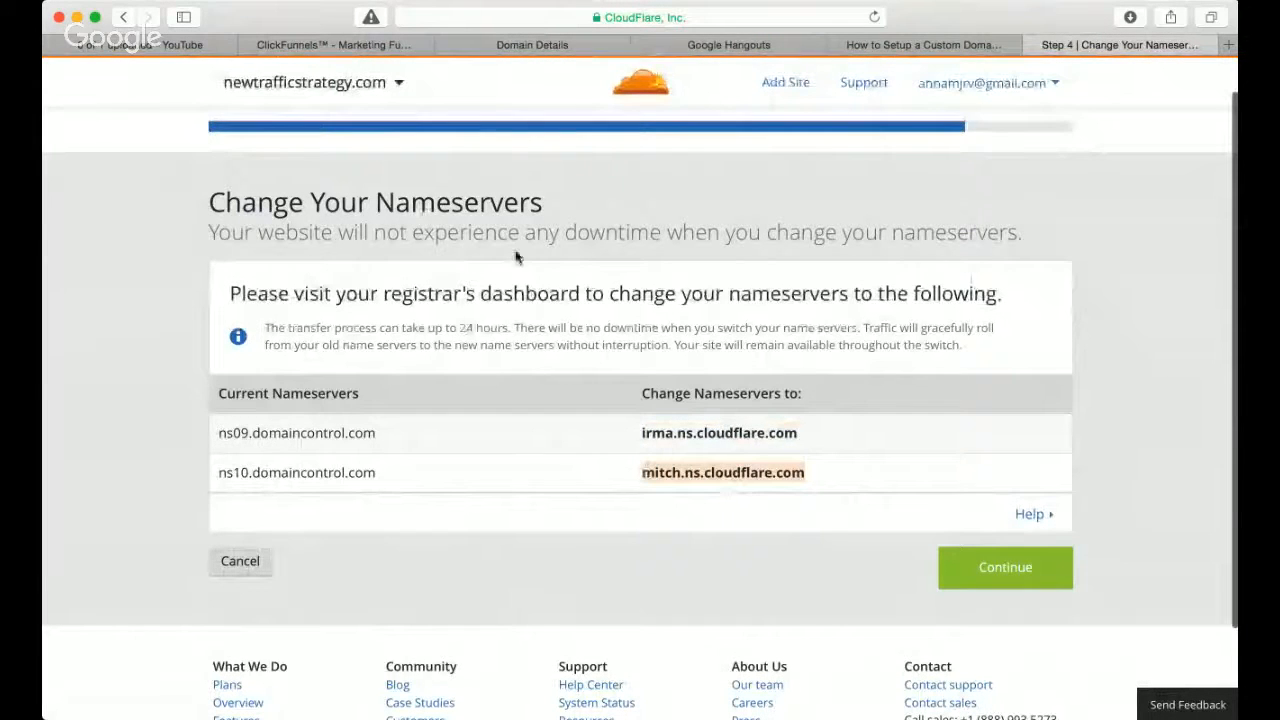
{"action": "left_click", "coordinate": [540, 45]}
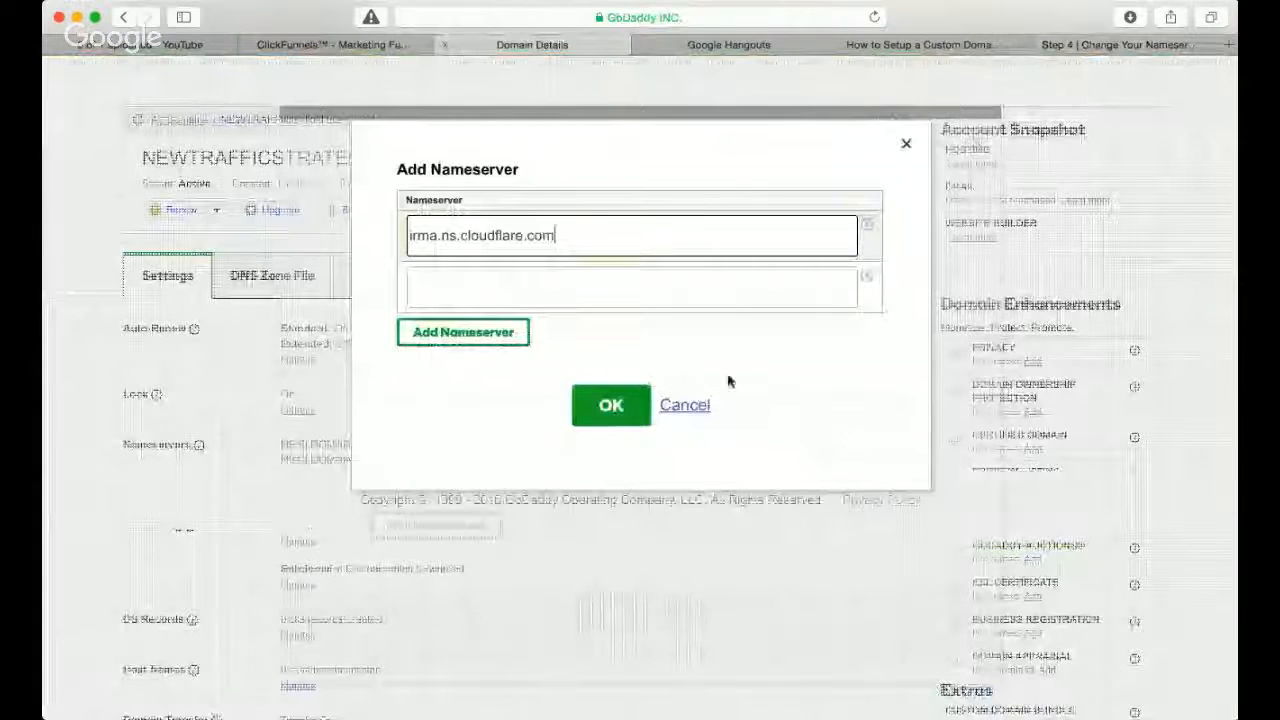
{"action": "left_click", "coordinate": [564, 295]}
{"action": "key", "text": "super+v"}
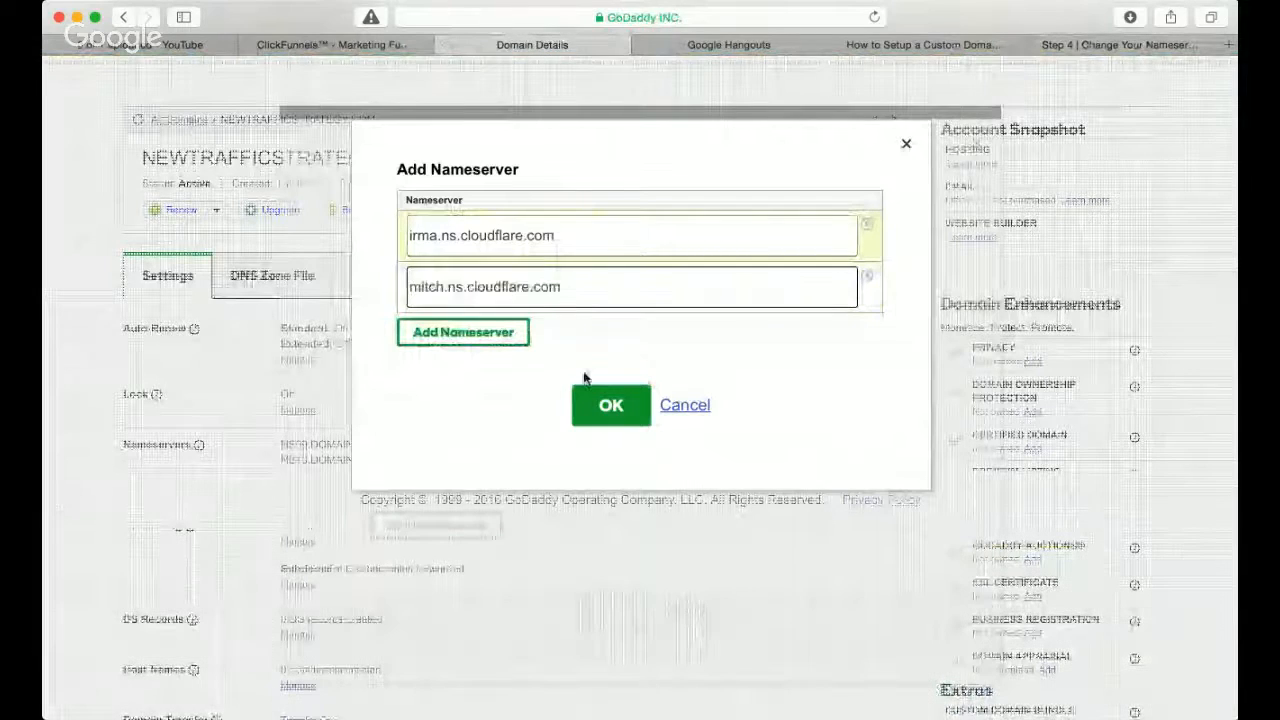
- Accept the two CloudFlare nameservers and save the nameserver settings for newtrafficstrategy.com
{"action": "left_click", "coordinate": [605, 410]}
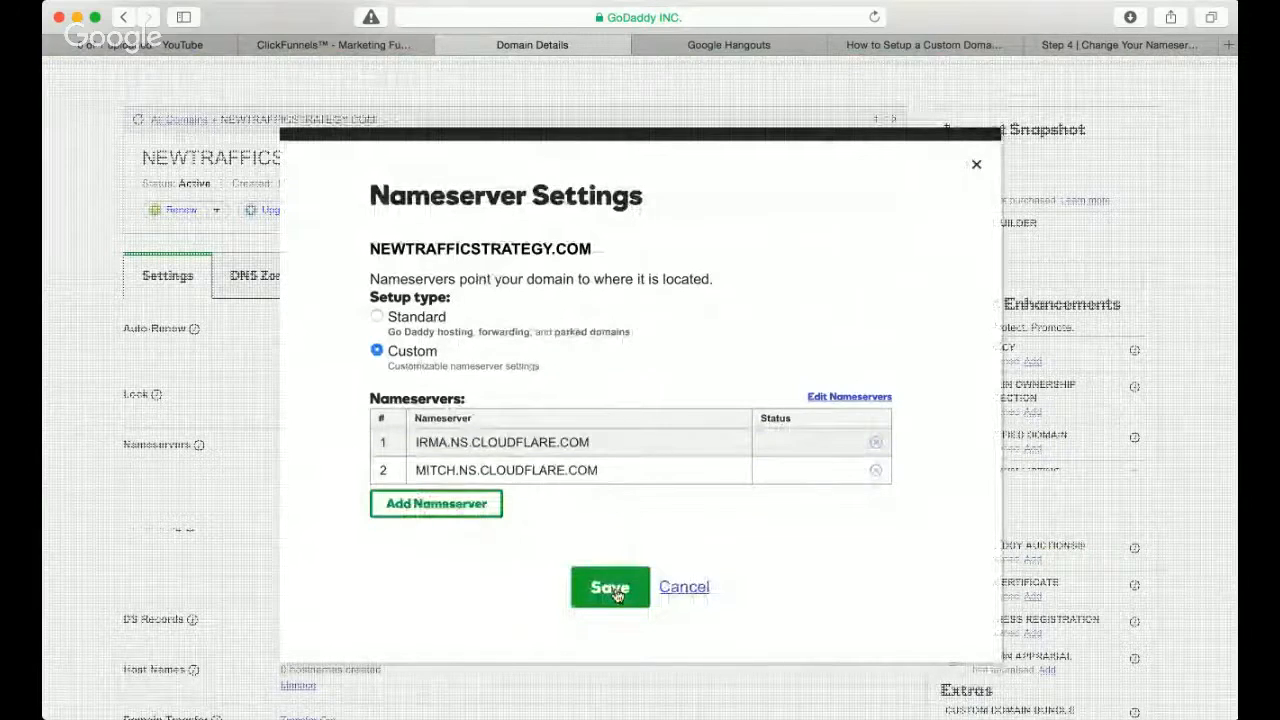
{"action": "left_click", "coordinate": [614, 592]}
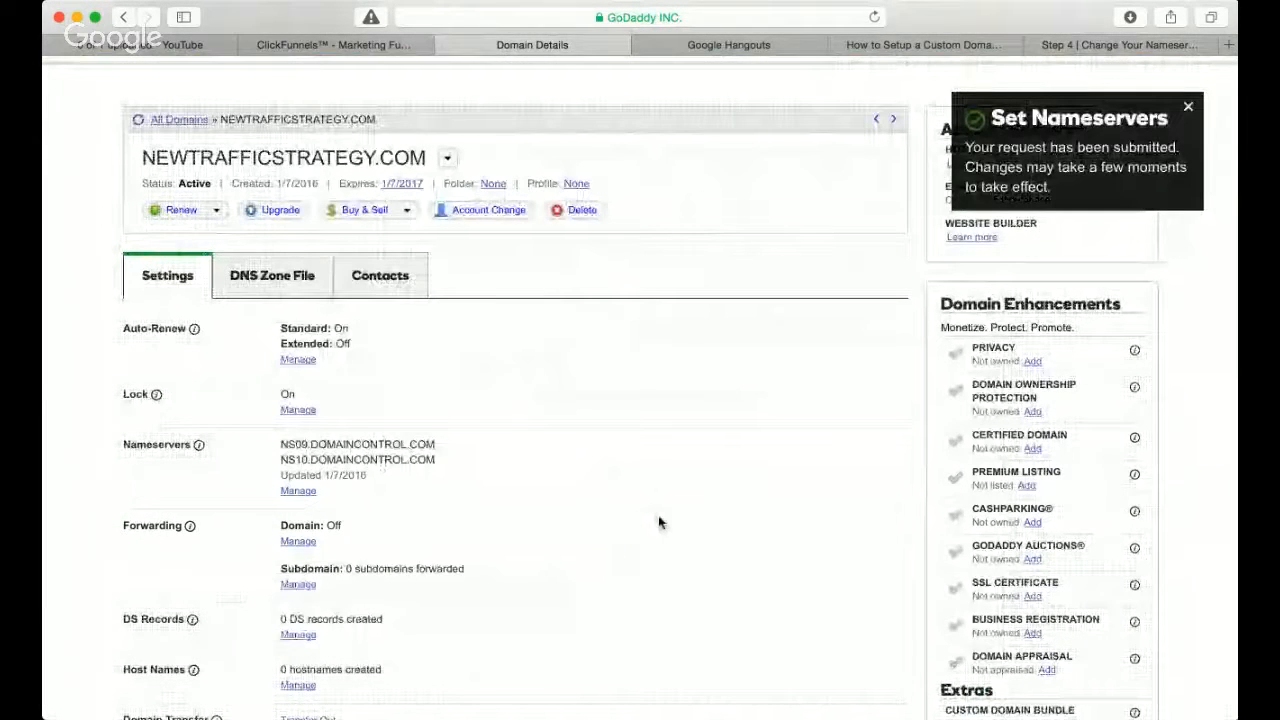
{"action": "scroll", "coordinate": [659, 522], "scroll_direction": "down", "scroll_amount": 3}
{"action": "scroll", "coordinate": [659, 522], "scroll_direction": "up", "scroll_amount": 4}
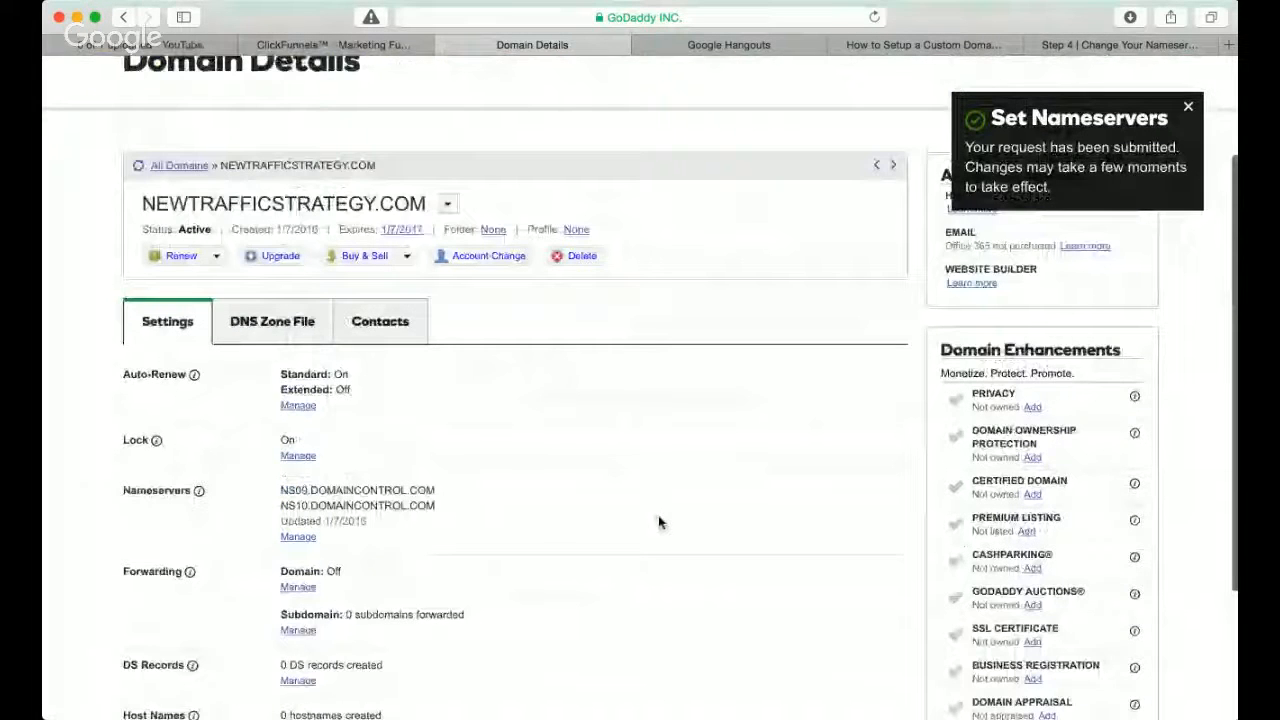
{"action": "scroll", "coordinate": [659, 522], "scroll_direction": "up", "scroll_amount": 3}
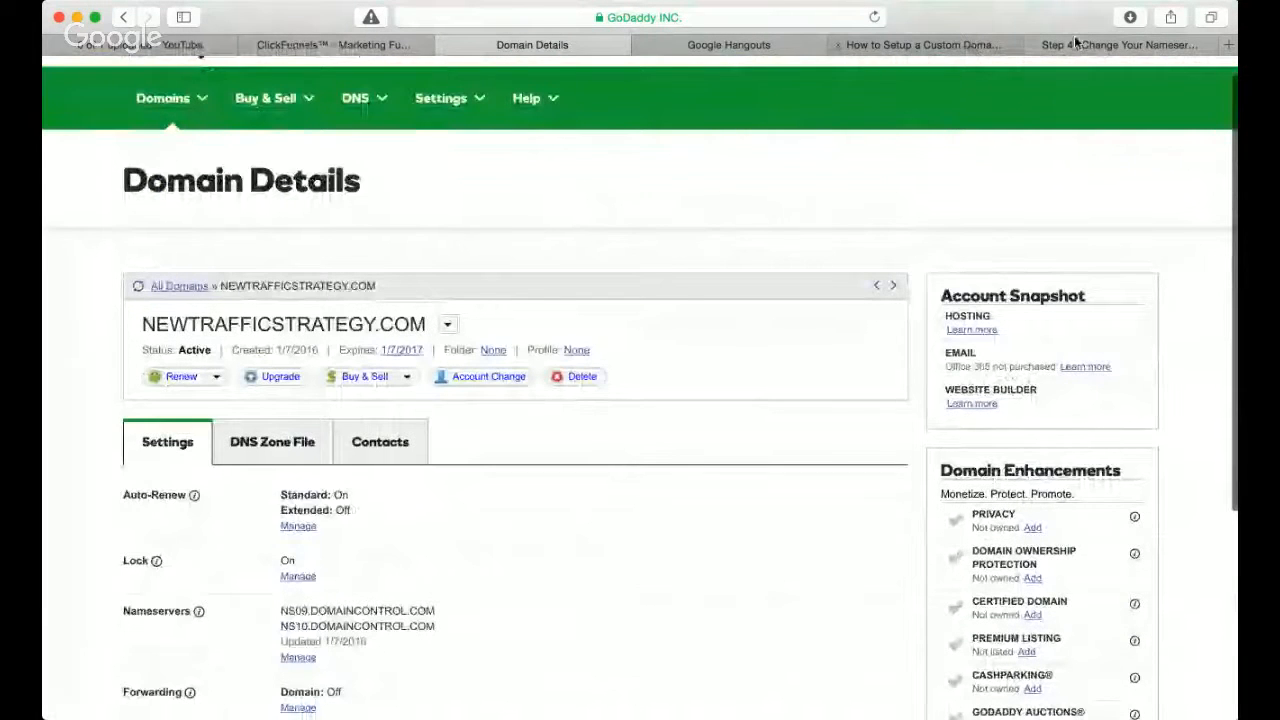
- Return to CloudFlare, continue past the nameserver instructions, and review the newtrafficstrategy.com overview
{"action": "left_click", "coordinate": [1075, 42]}
{"action": "left_click", "coordinate": [1018, 568]}
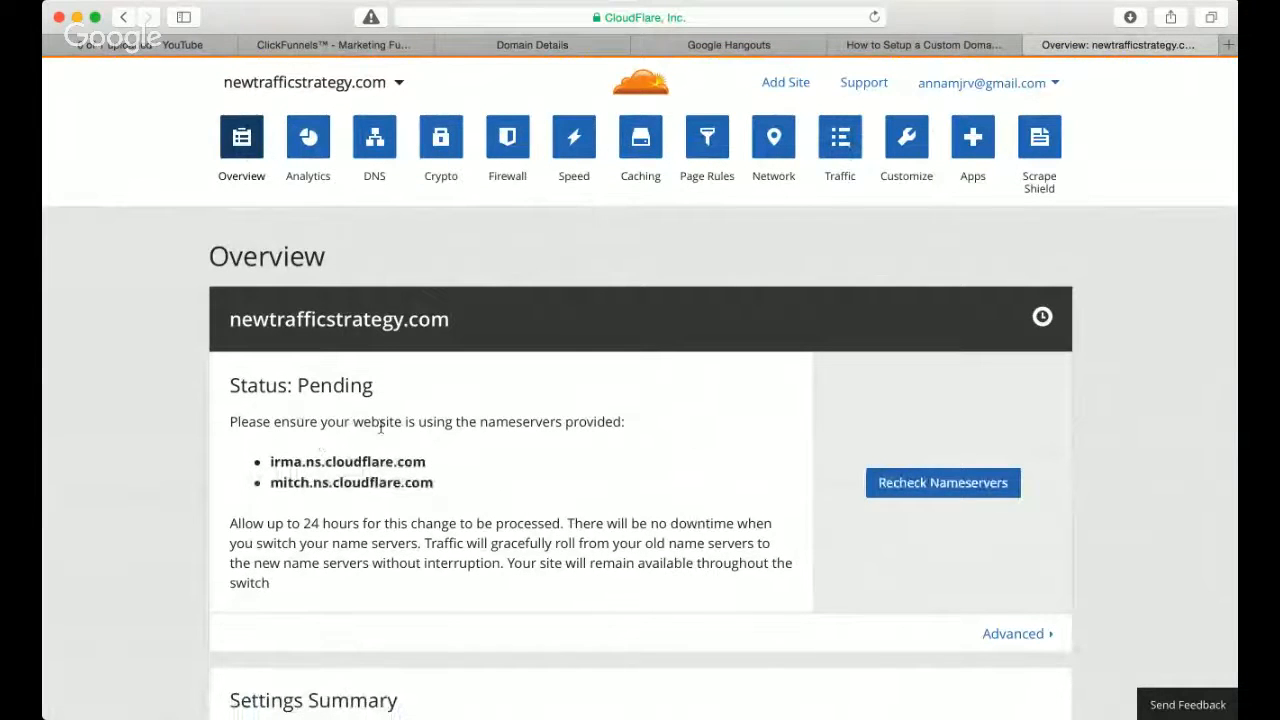
{"action": "scroll", "coordinate": [390, 470], "scroll_direction": "down", "scroll_amount": 1}
{"action": "scroll", "coordinate": [390, 470], "scroll_direction": "down", "scroll_amount": 5}
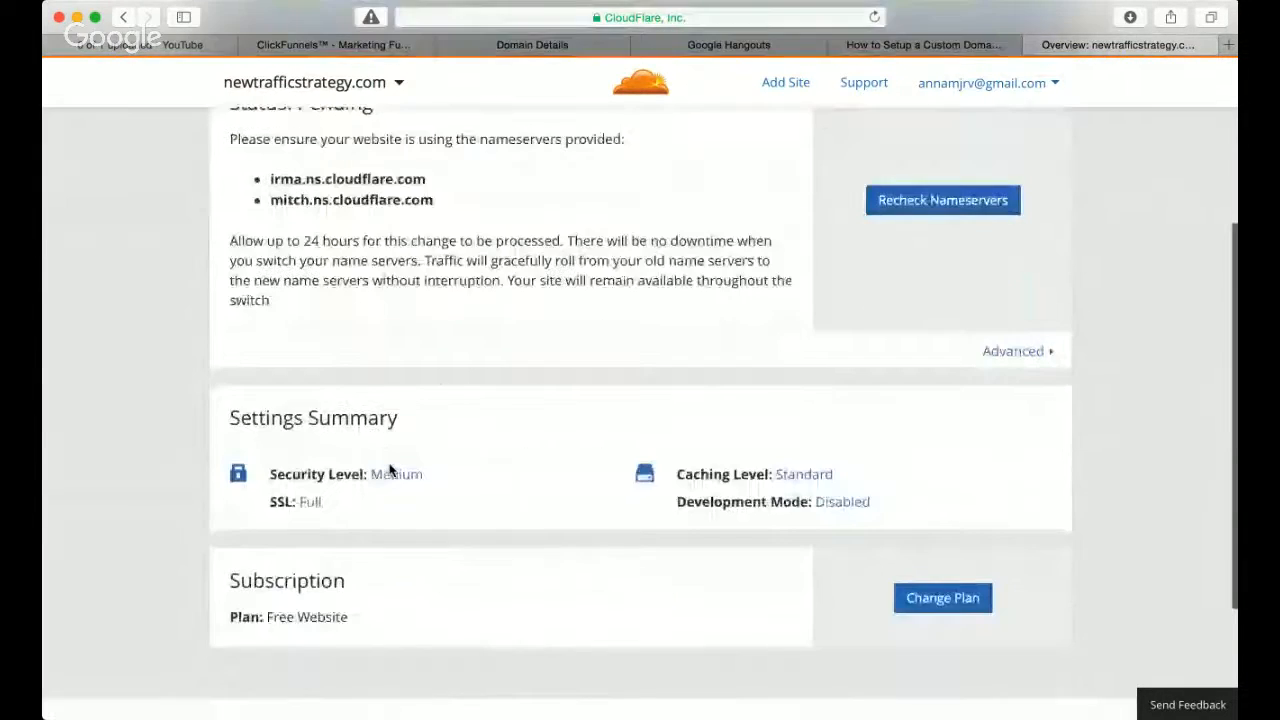
{"action": "scroll", "coordinate": [390, 470], "scroll_direction": "up", "scroll_amount": 3}
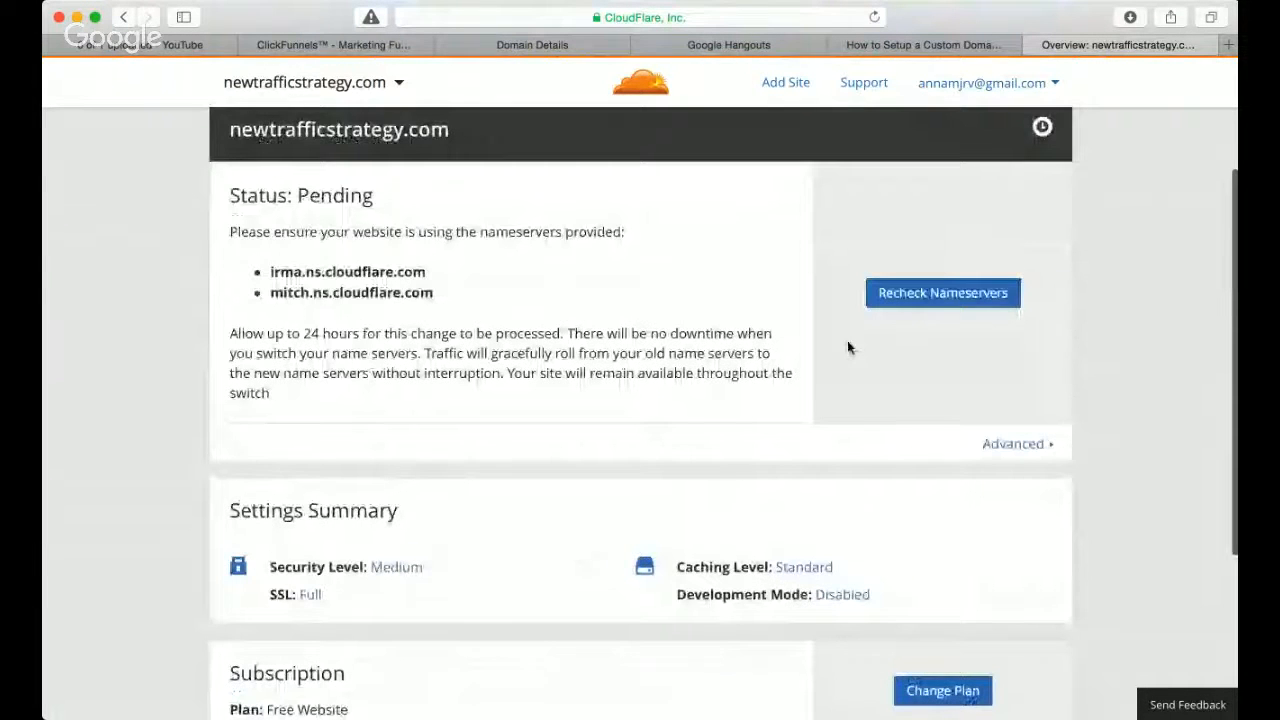
- Recheck the nameservers of newtrafficstrategy.com twice from the site overview
{"action": "left_click", "coordinate": [907, 294]}
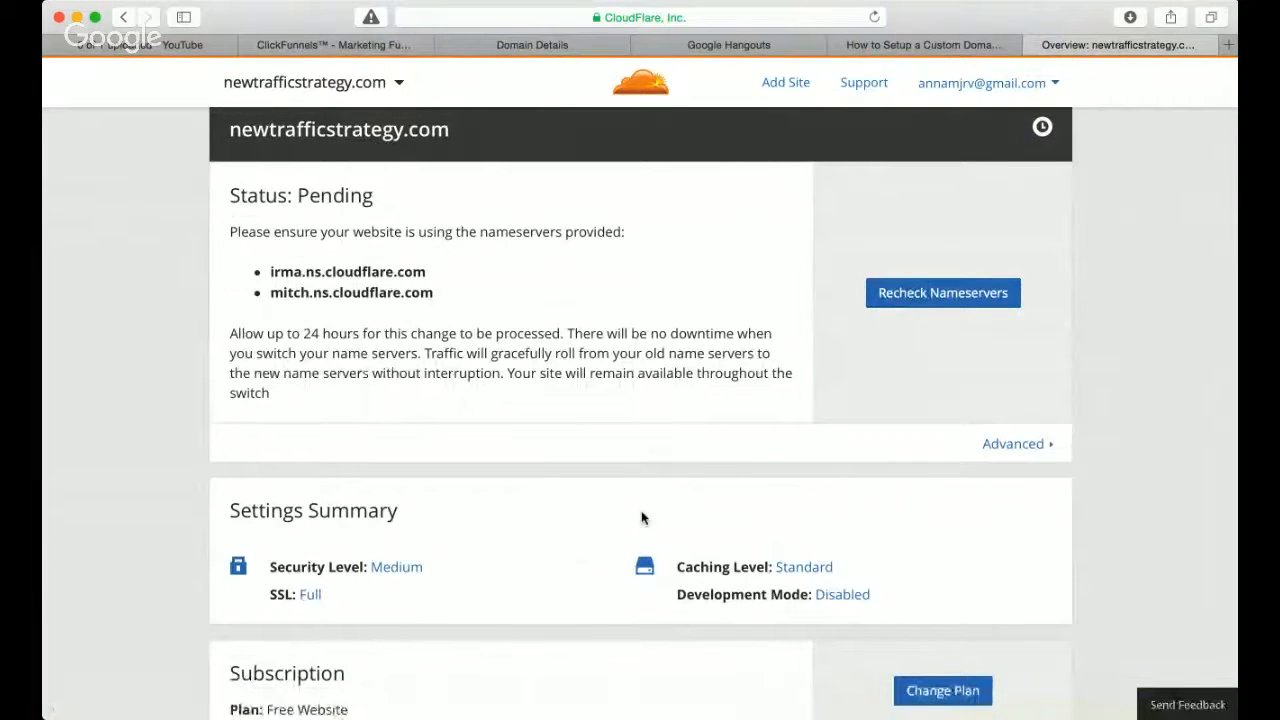
{"action": "scroll", "coordinate": [641, 517], "scroll_direction": "up", "scroll_amount": 4}
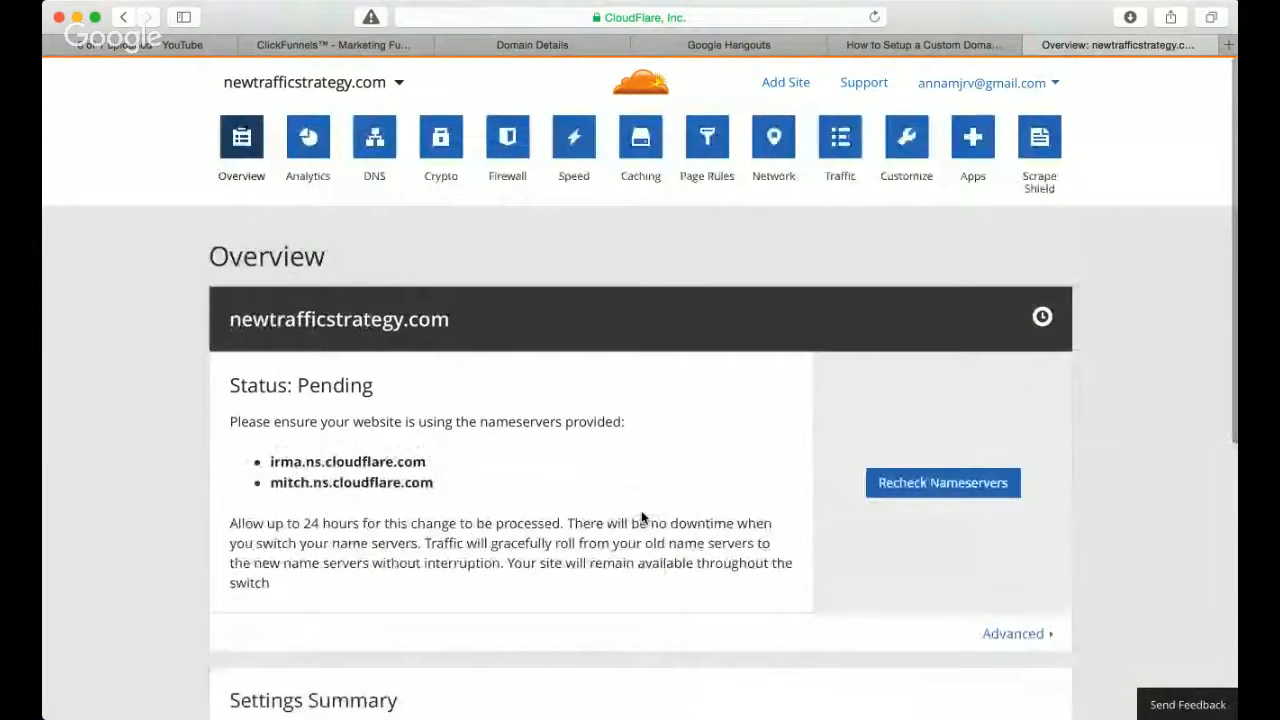
{"action": "scroll", "coordinate": [641, 517], "scroll_direction": "down", "scroll_amount": 8}
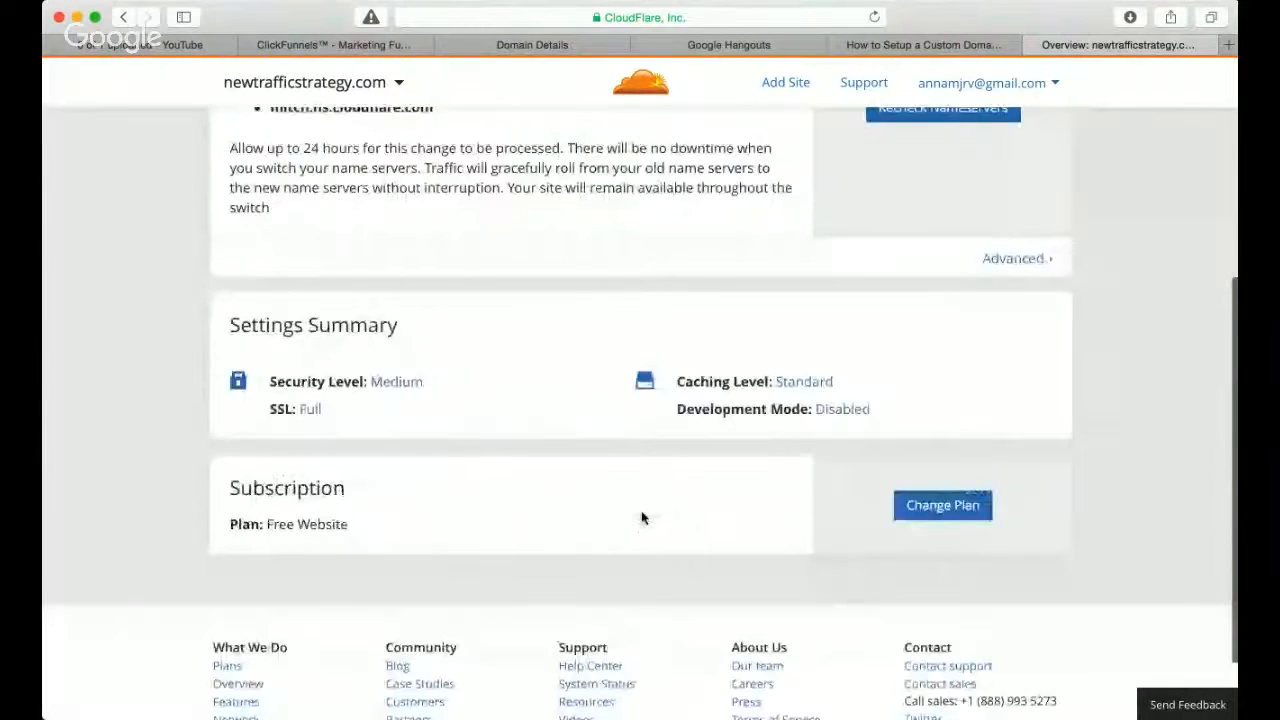
{"action": "scroll", "coordinate": [643, 517], "scroll_direction": "up", "scroll_amount": 8}
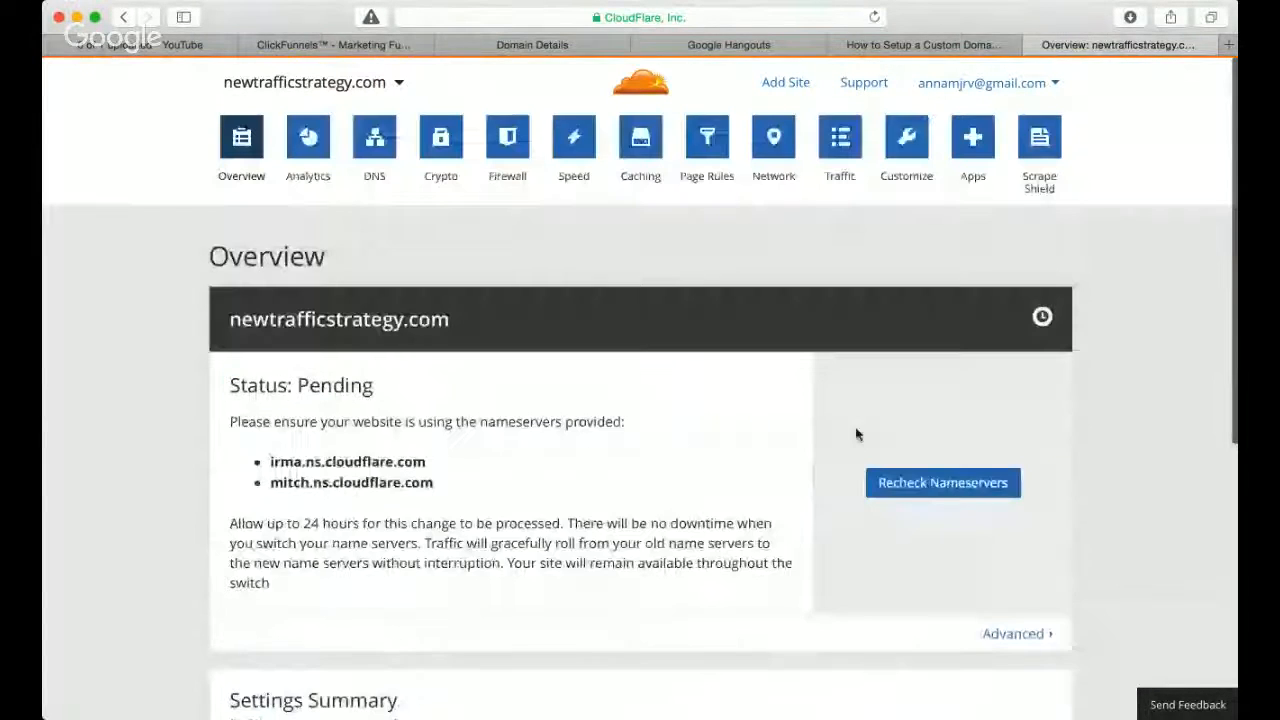
{"action": "left_click", "coordinate": [930, 484]}
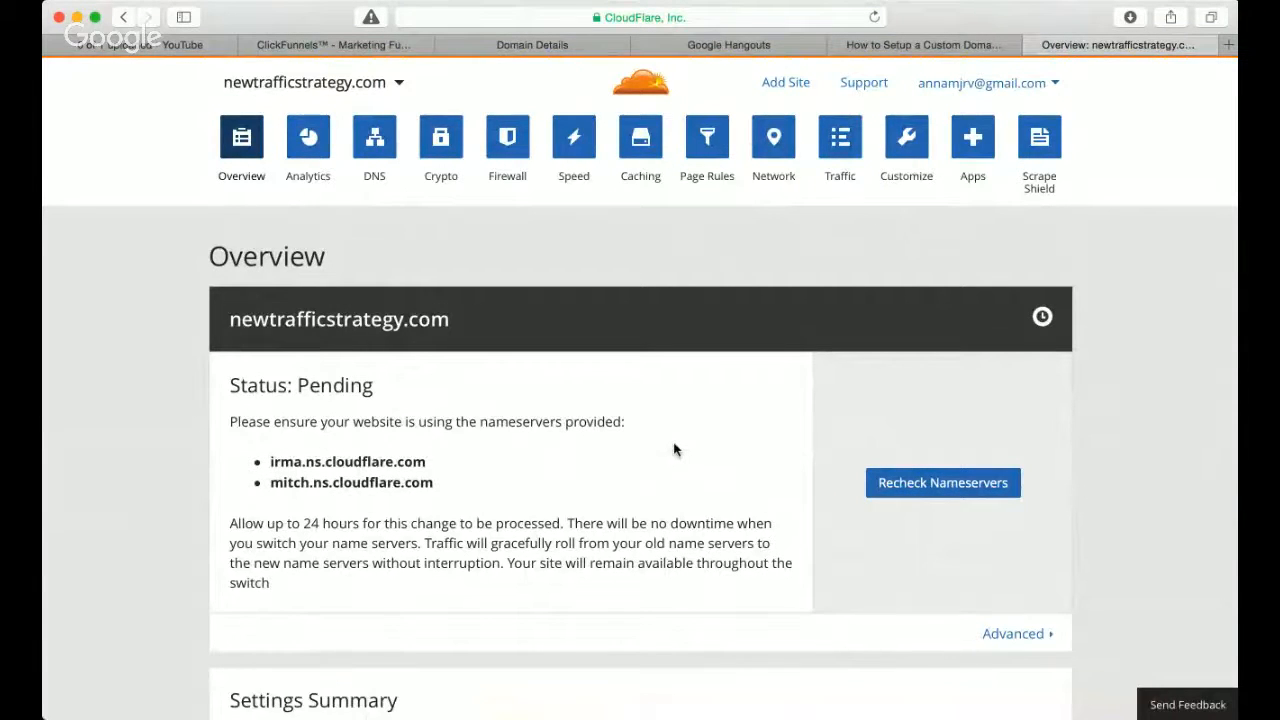
{"action": "left_click", "coordinate": [707, 142]}
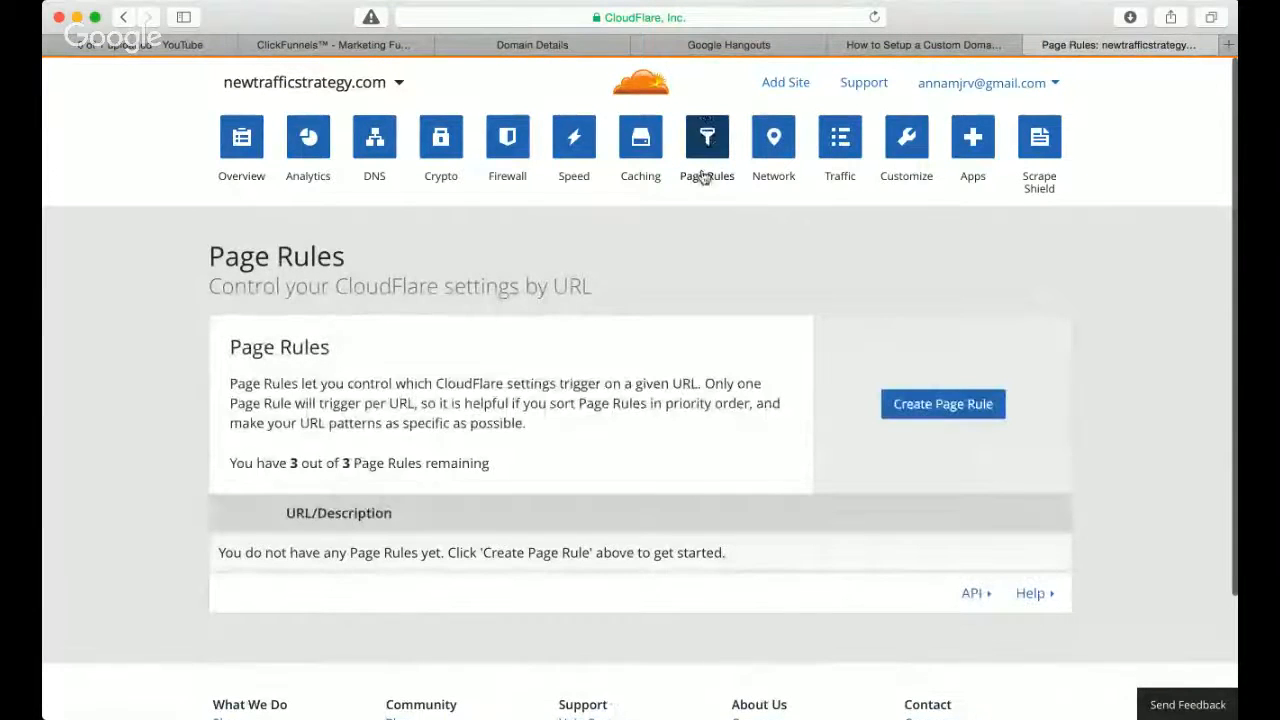
{"action": "left_click", "coordinate": [943, 404]}
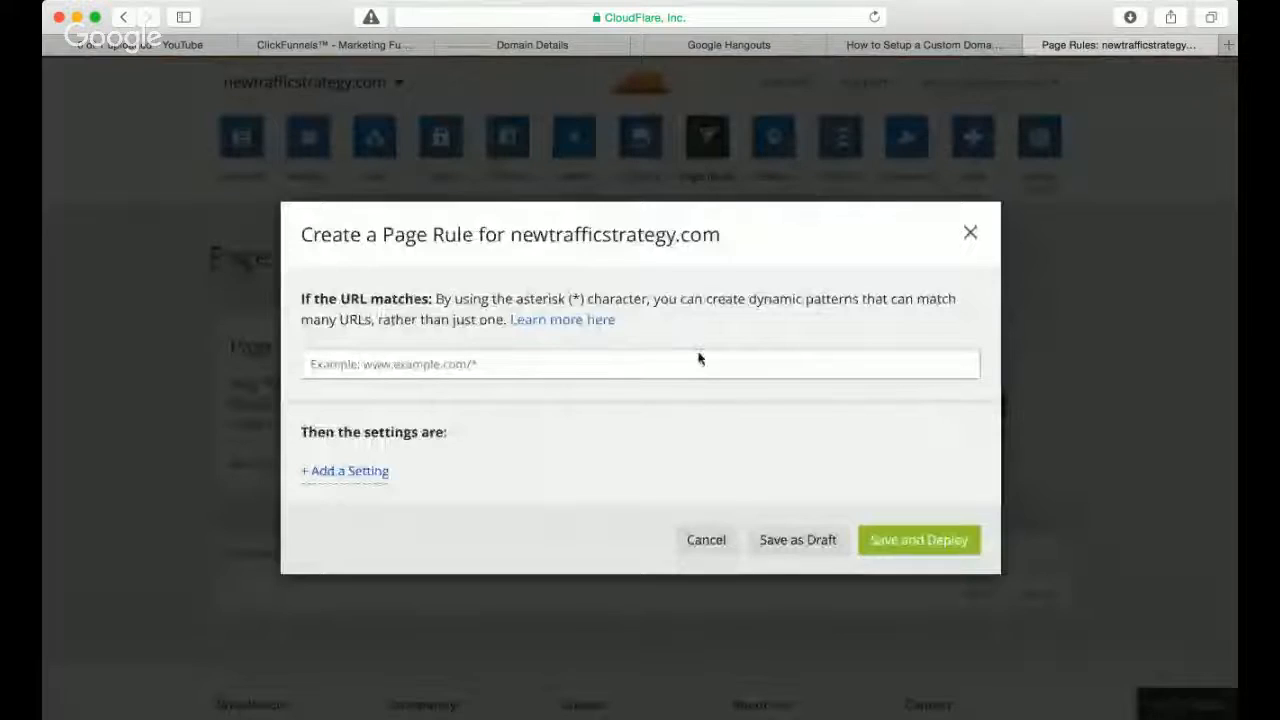
{"action": "left_click", "coordinate": [398, 366]}
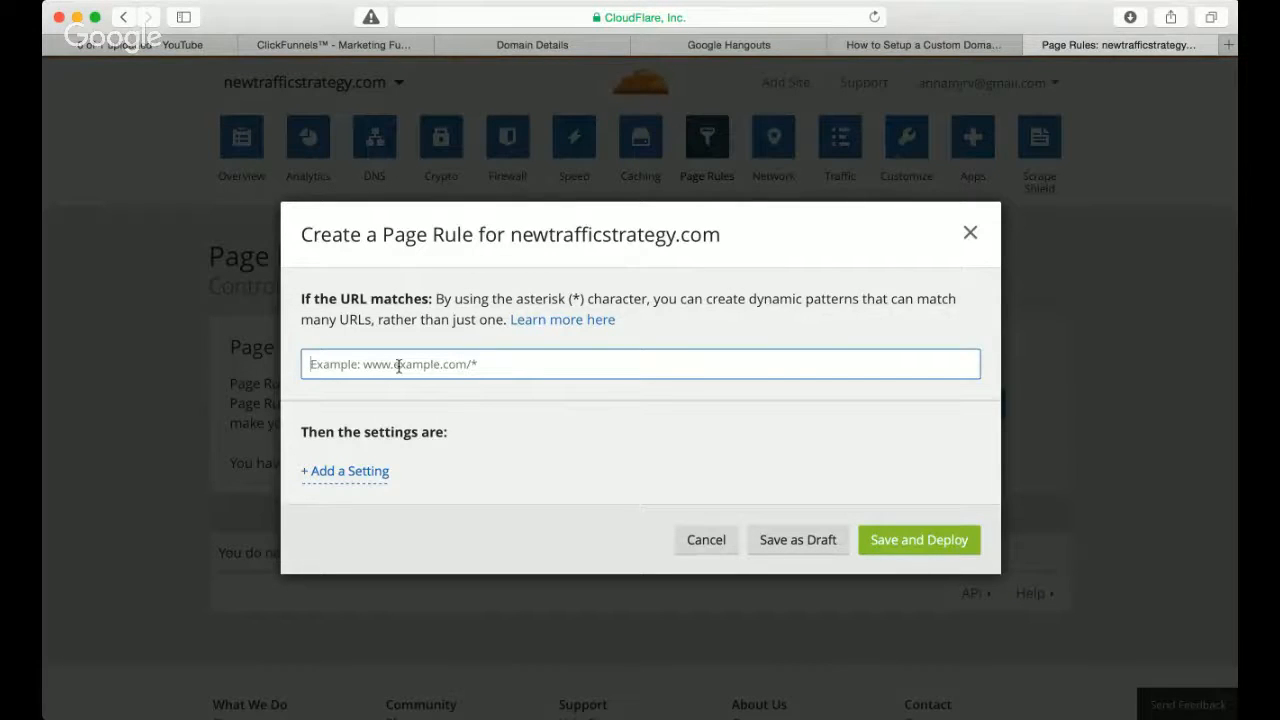
{"action": "type", "text": "www.newtrafficstrategy"}
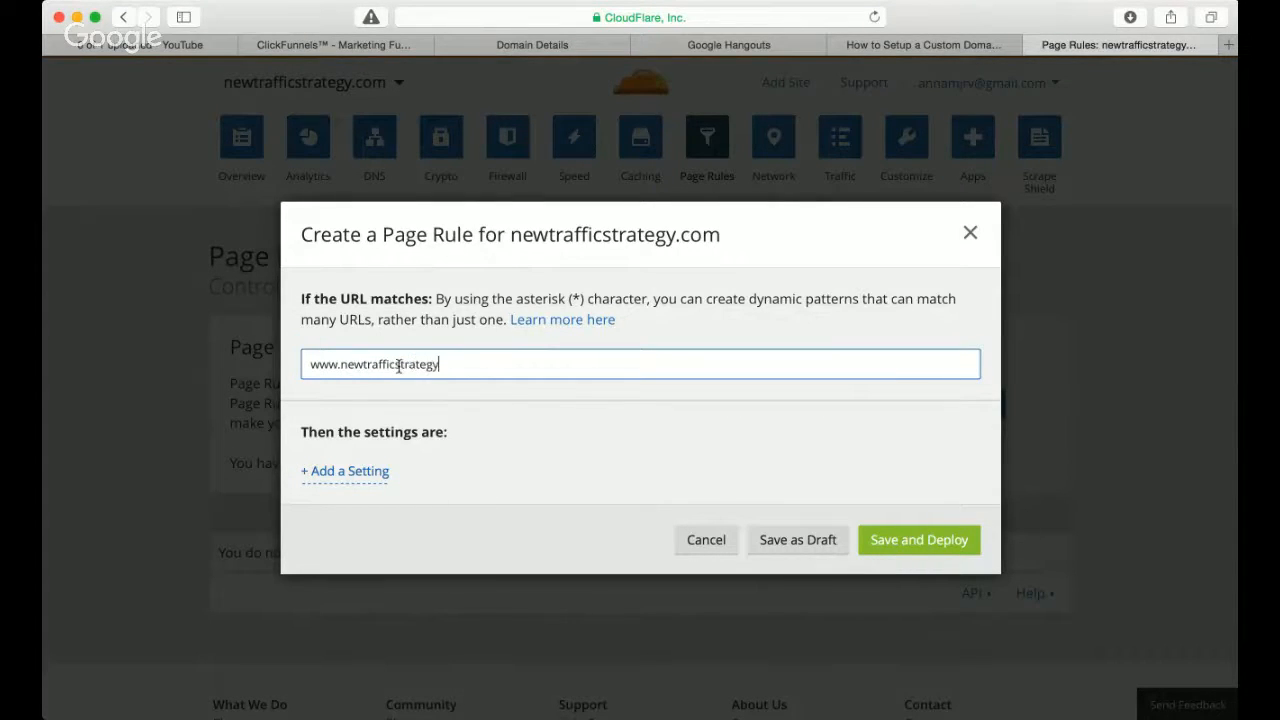
{"action": "type", "text": ".com/*"}
- Add a Forwarding URL setting to the page rule with status code 301 - Permanent Redirect
{"action": "left_click", "coordinate": [342, 474]}
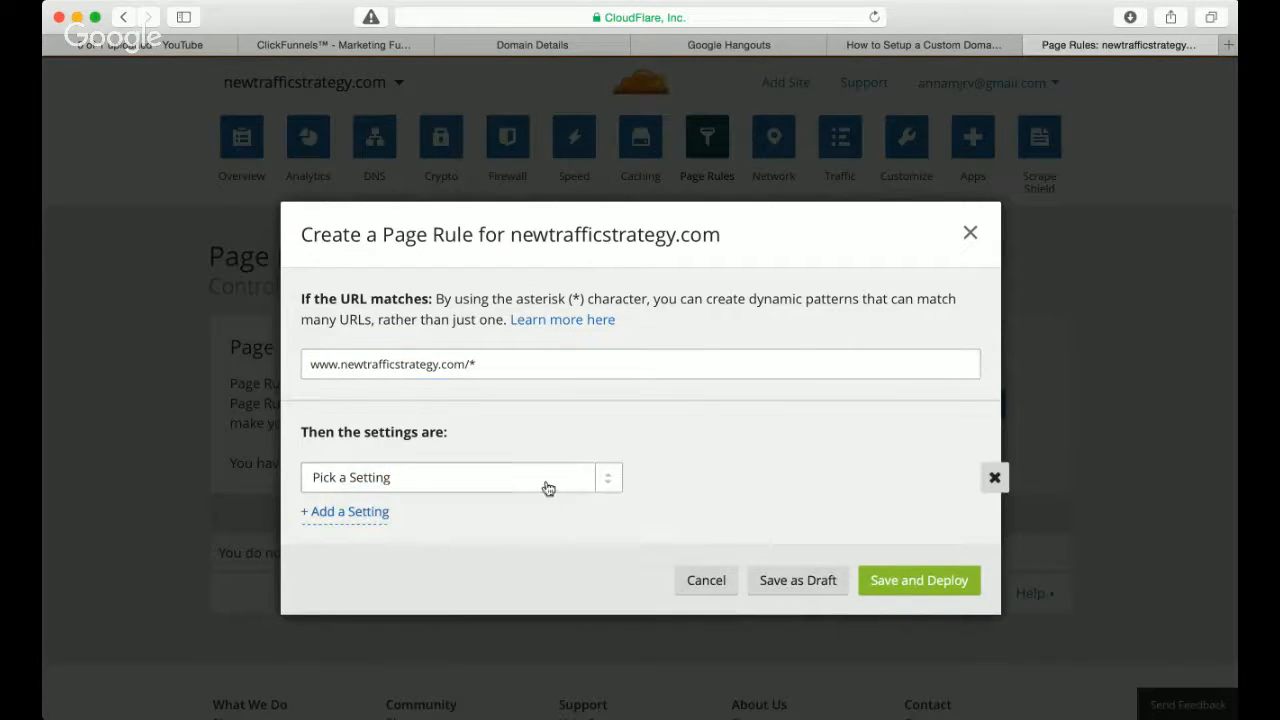
{"action": "left_click", "coordinate": [608, 484]}
{"action": "scroll", "coordinate": [540, 468], "scroll_direction": "down", "scroll_amount": 1}
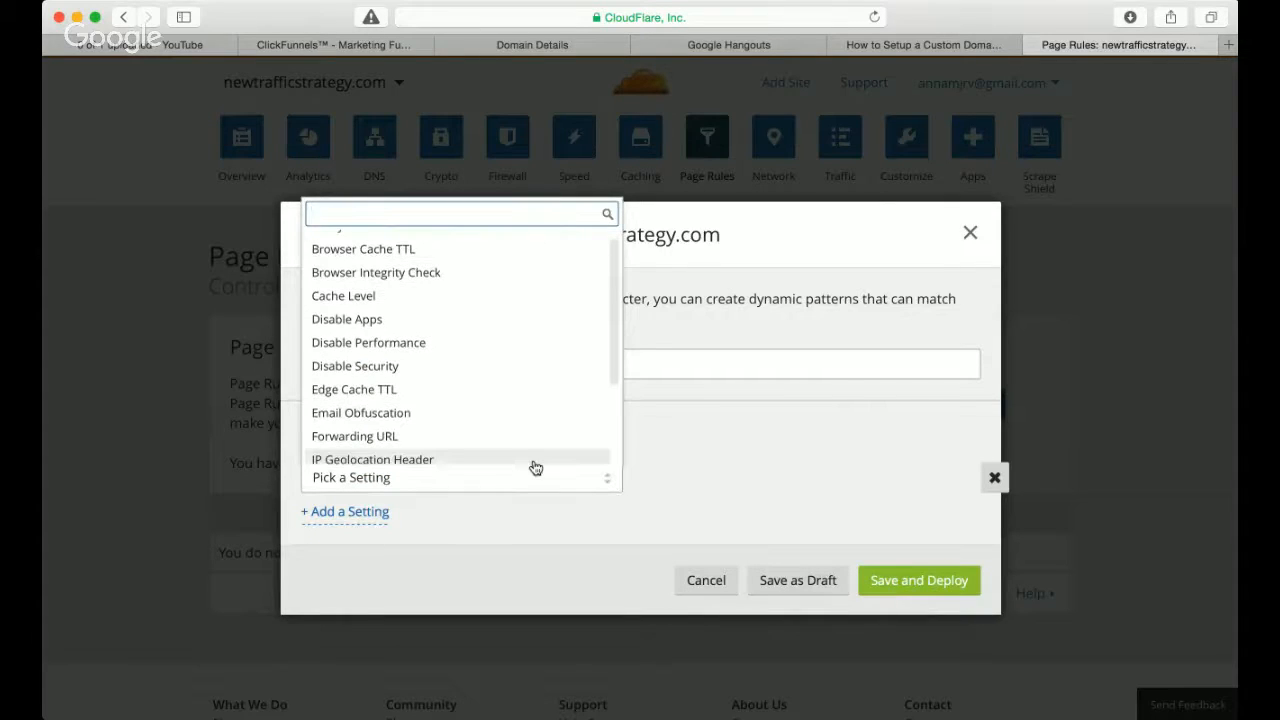
{"action": "scroll", "coordinate": [535, 468], "scroll_direction": "down", "scroll_amount": 4}
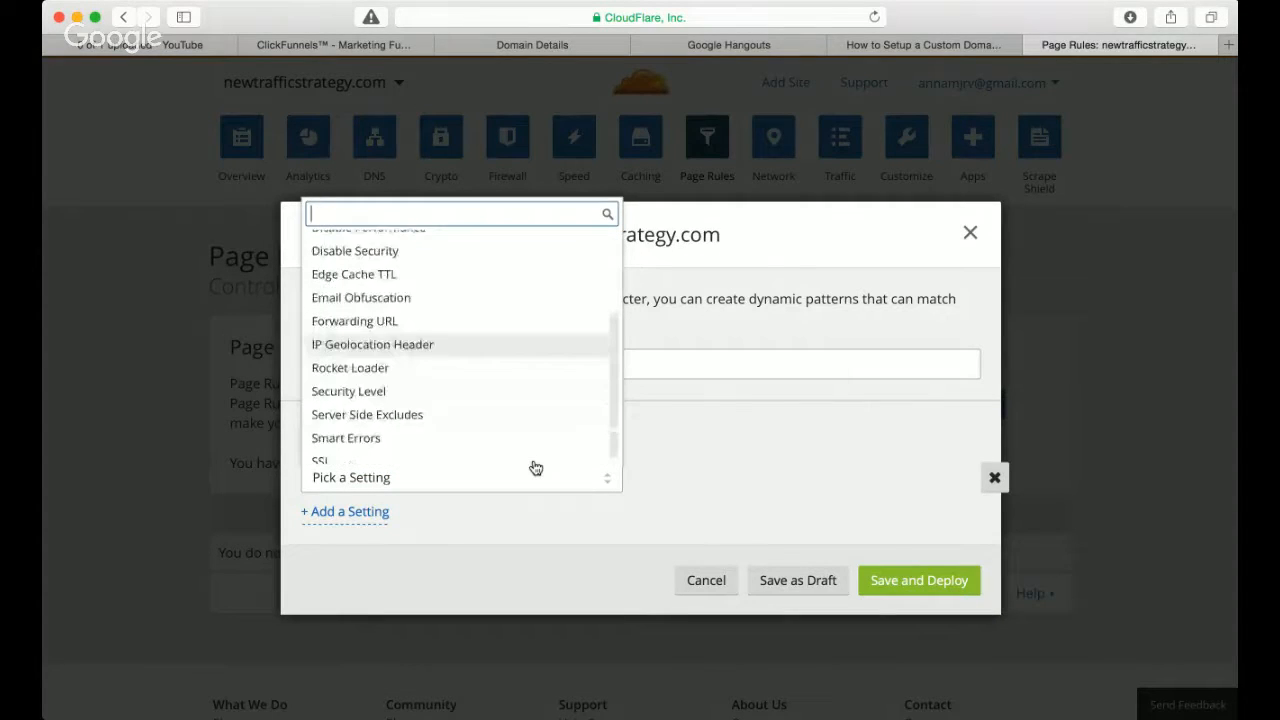
{"action": "scroll", "coordinate": [535, 468], "scroll_direction": "up", "scroll_amount": 4}
{"action": "scroll", "coordinate": [500, 456], "scroll_direction": "down", "scroll_amount": 1}
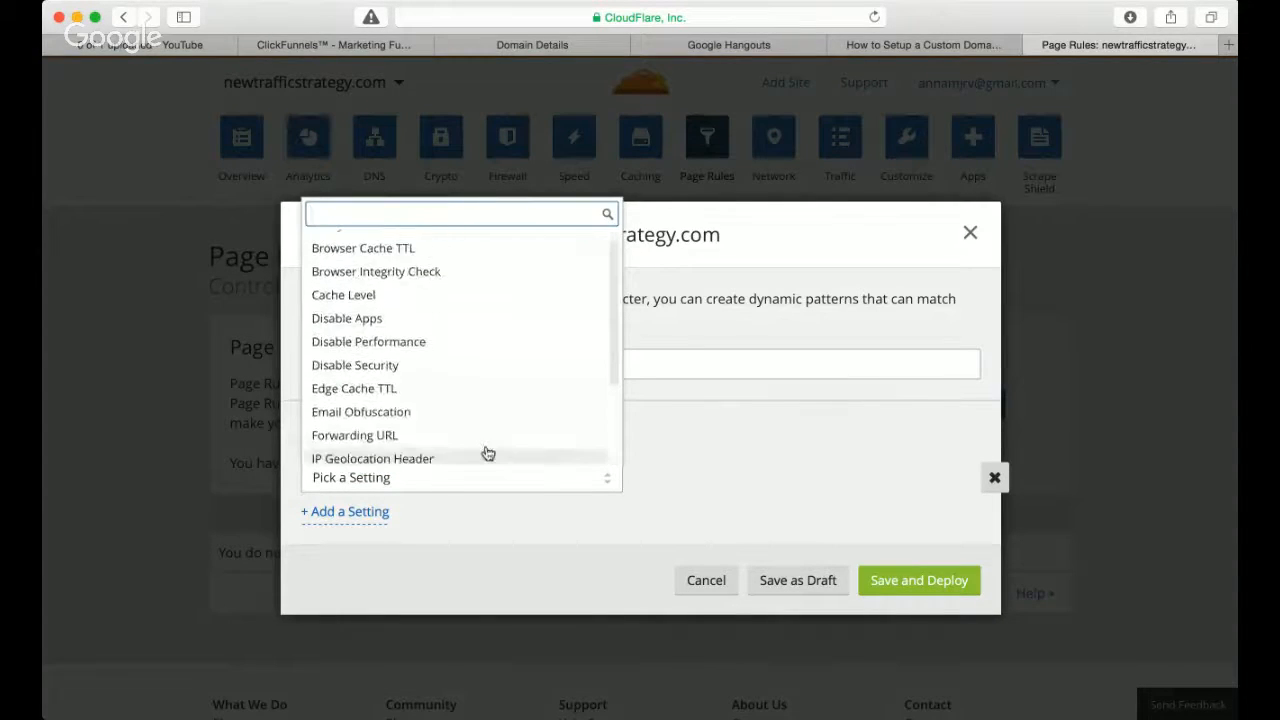
{"action": "left_click", "coordinate": [421, 438]}
{"action": "left_click", "coordinate": [786, 477]}
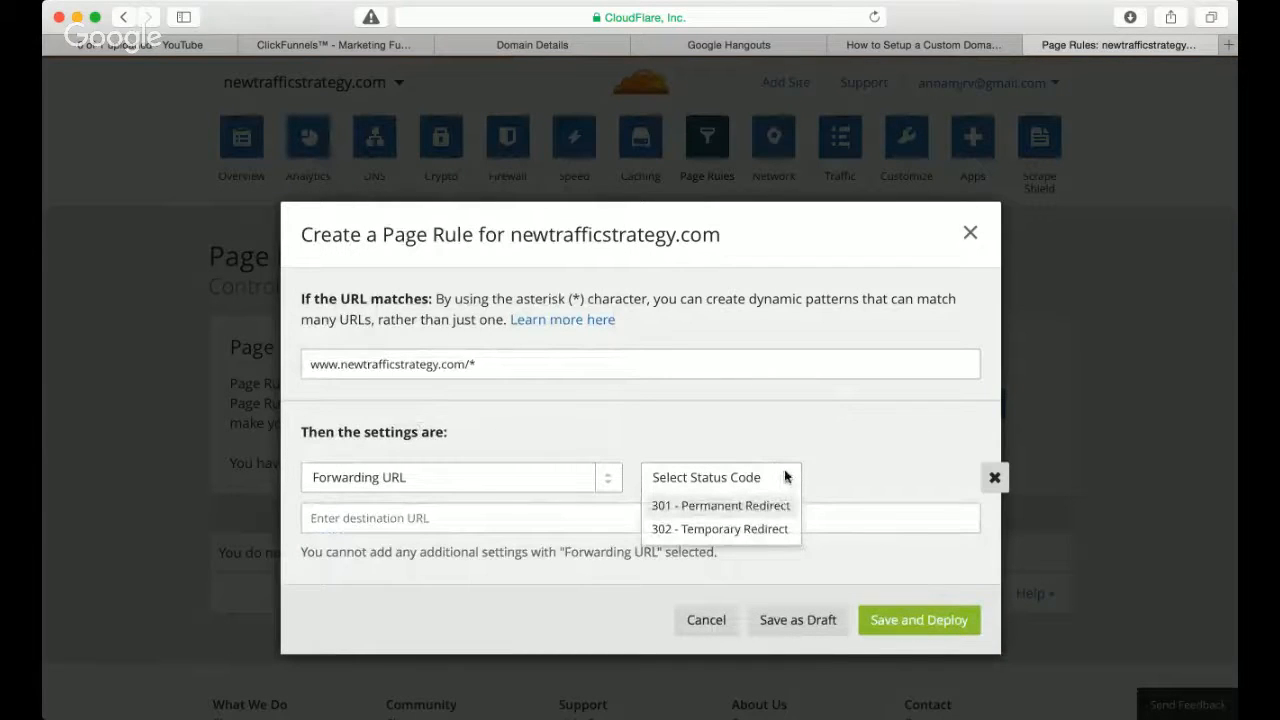
{"action": "left_click", "coordinate": [751, 506]}
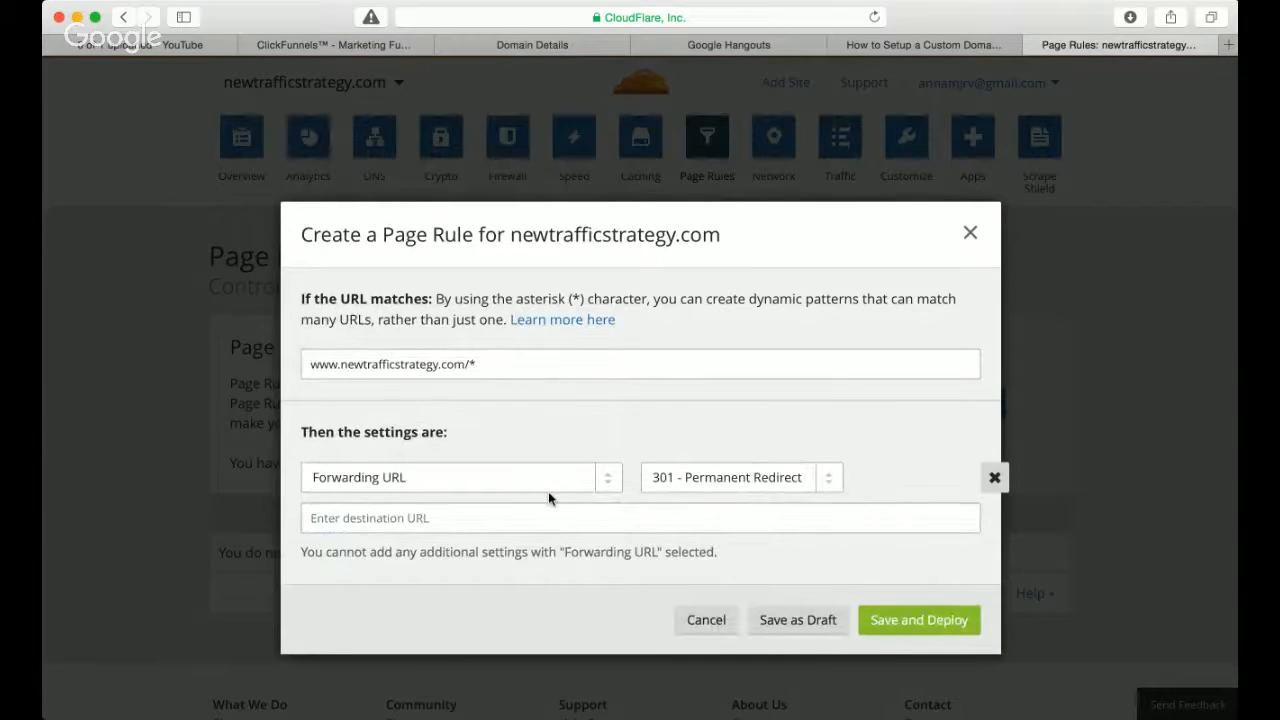
{"action": "left_click", "coordinate": [452, 527]}
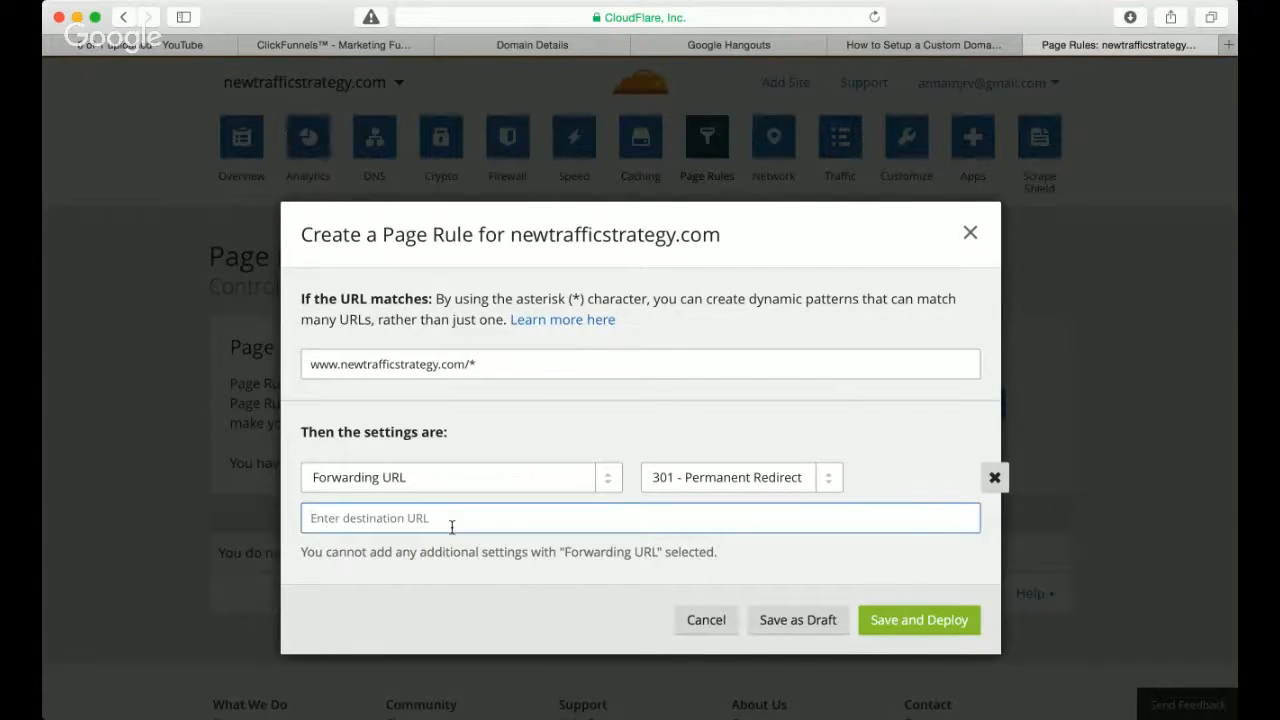
{"action": "type", "text": "htt"}
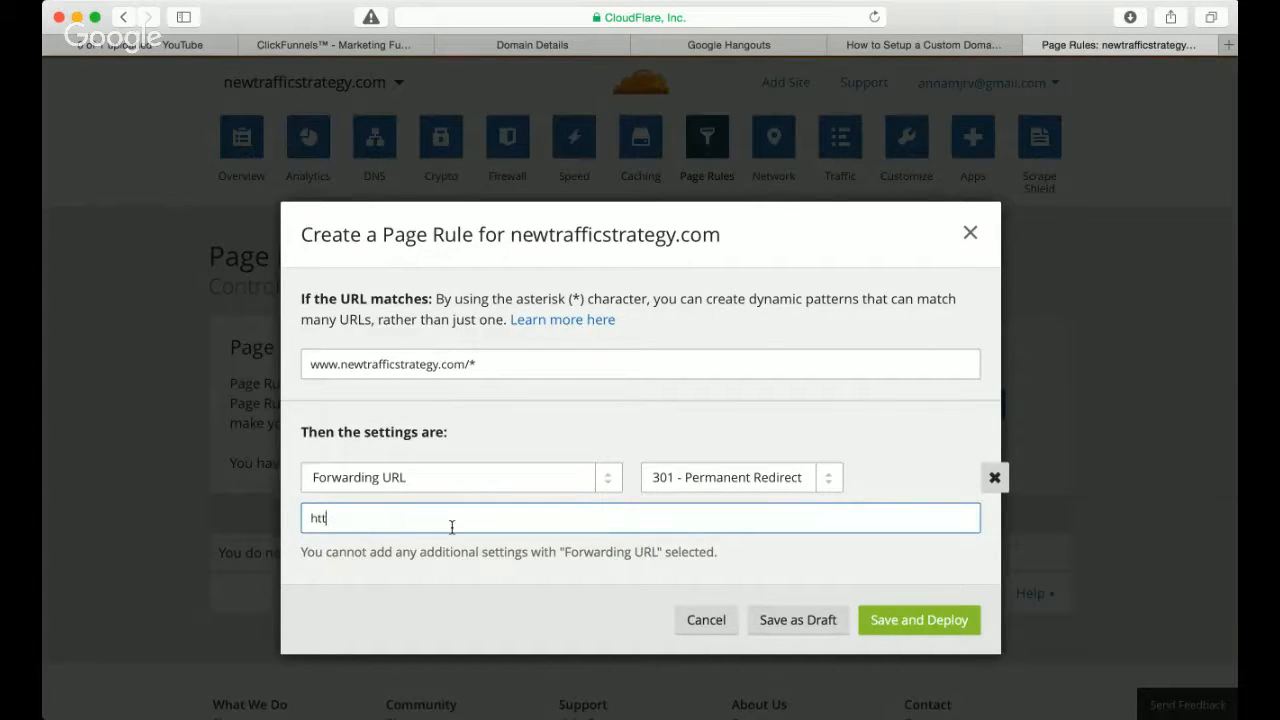
{"action": "type", "text": "ps://newtrafficstrategy.com/$1"}
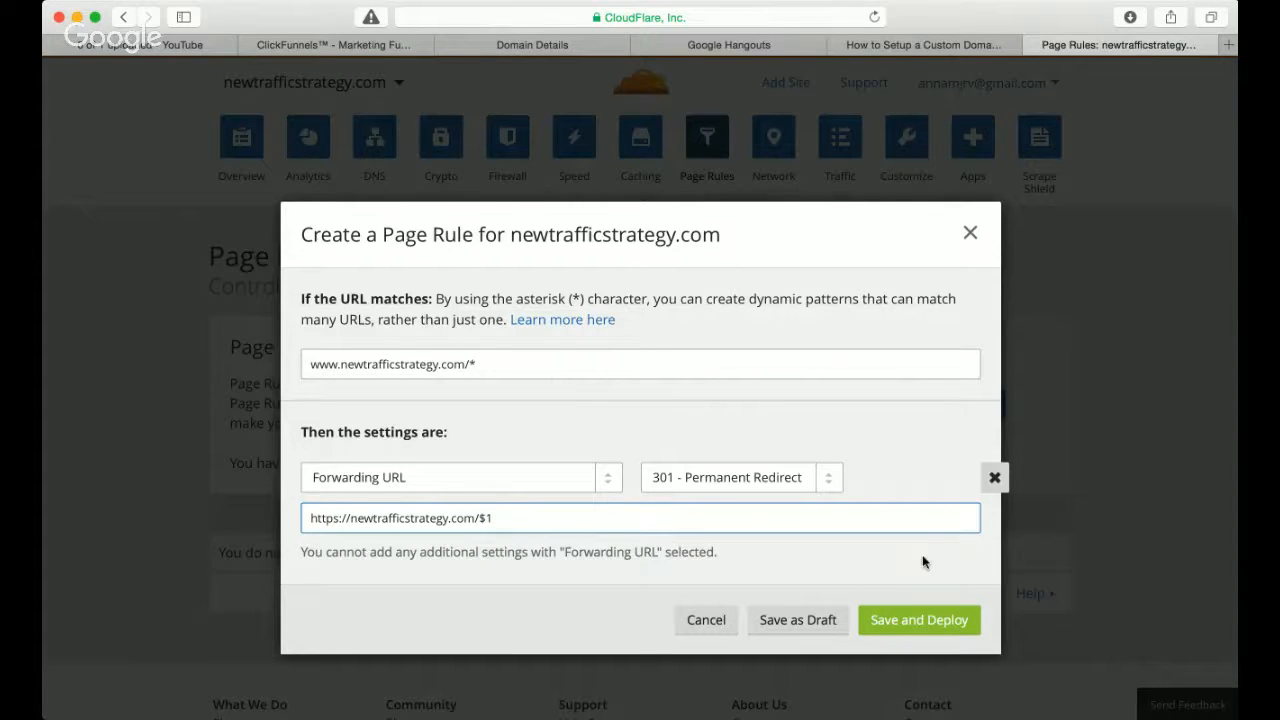
{"action": "left_click", "coordinate": [910, 620]}
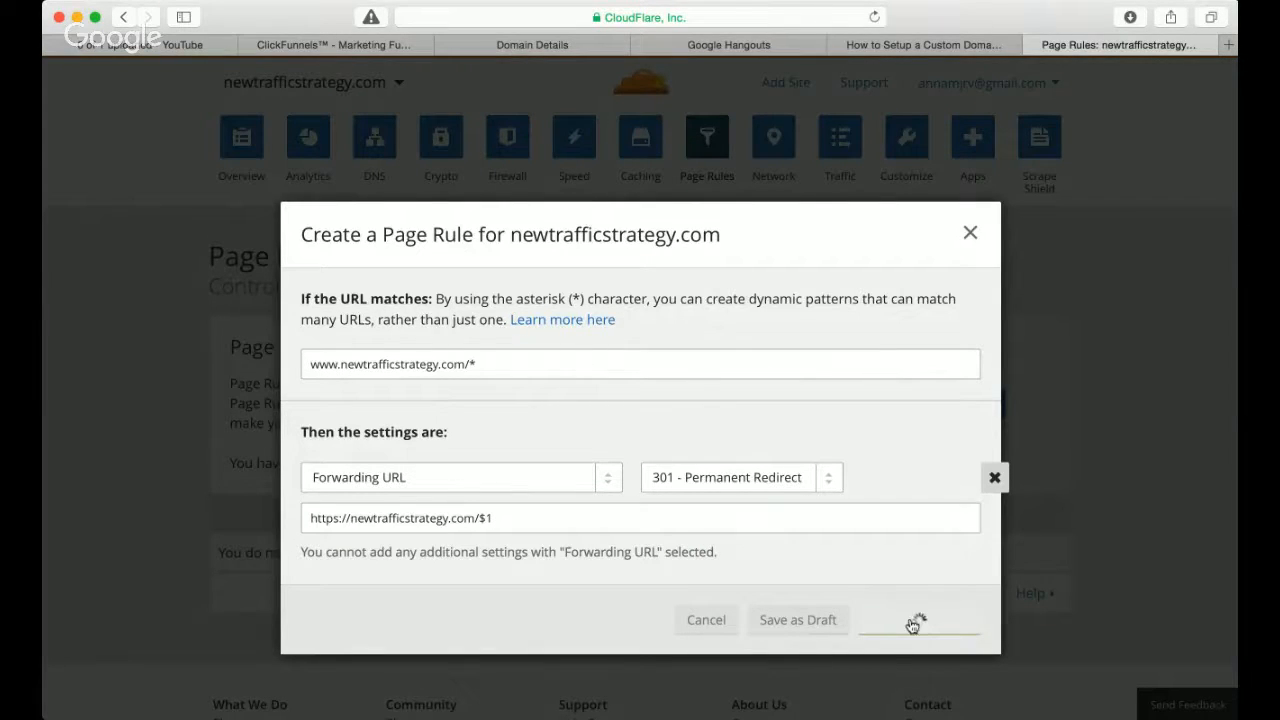
{"action": "scroll", "coordinate": [783, 530], "scroll_direction": "down", "scroll_amount": 1}
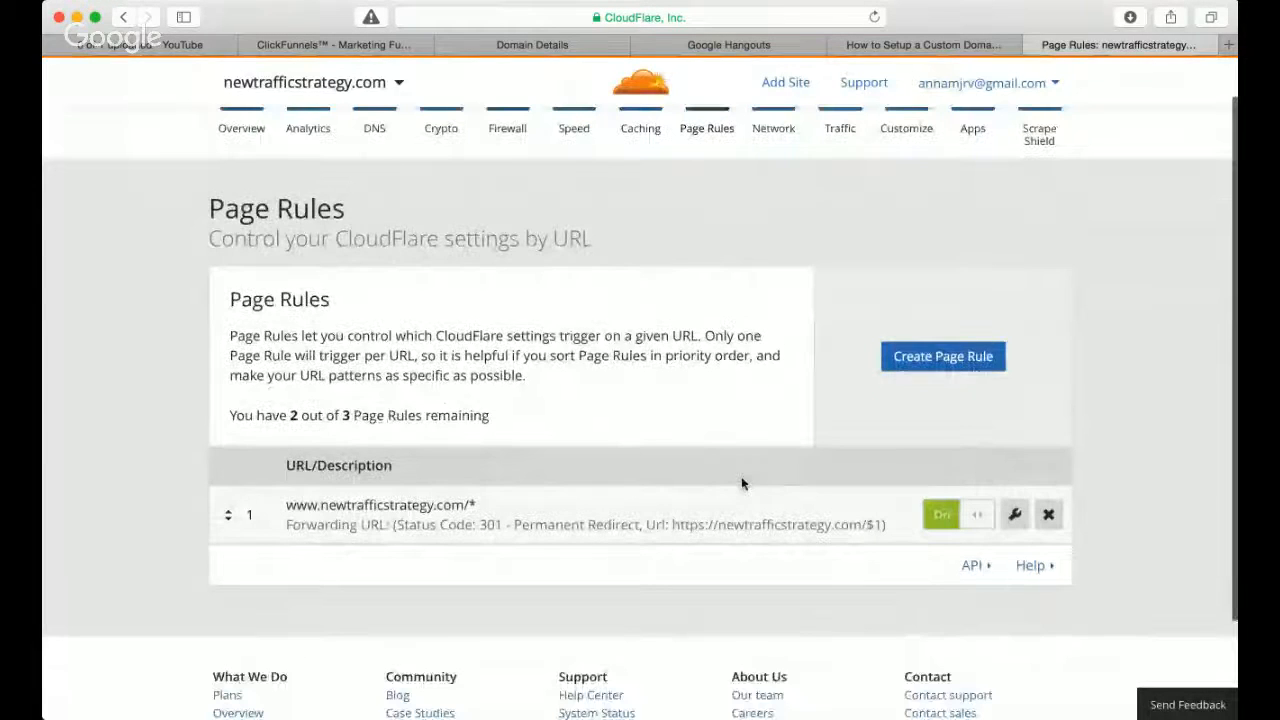
{"action": "scroll", "coordinate": [741, 483], "scroll_direction": "down", "scroll_amount": 1}
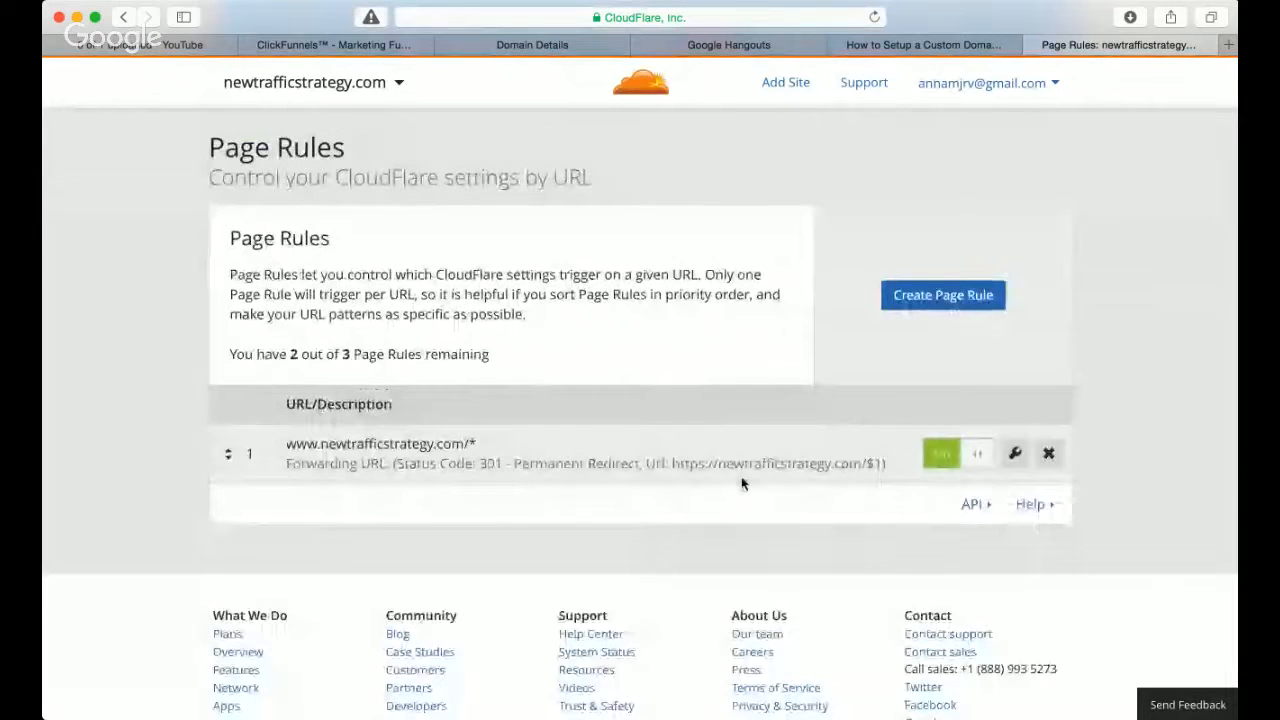
{"action": "scroll", "coordinate": [741, 483], "scroll_direction": "up", "scroll_amount": 2}
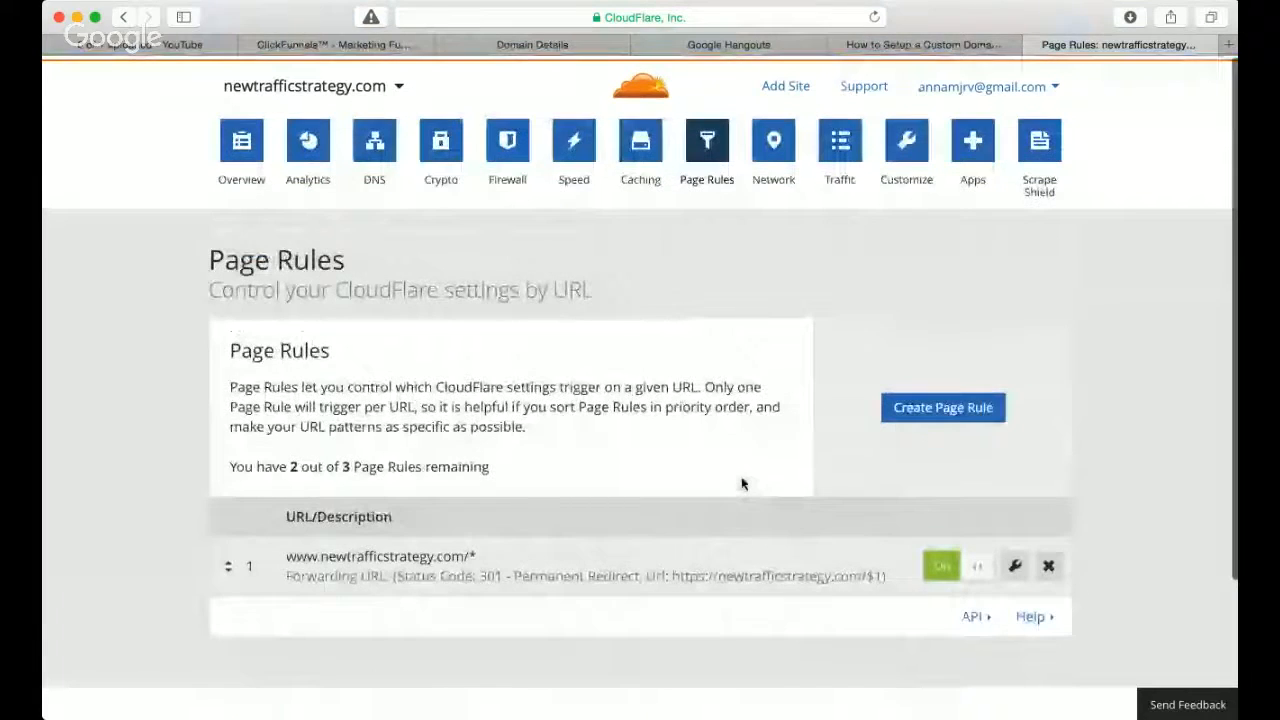
{"action": "scroll", "coordinate": [690, 460], "scroll_direction": "down", "scroll_amount": 1}
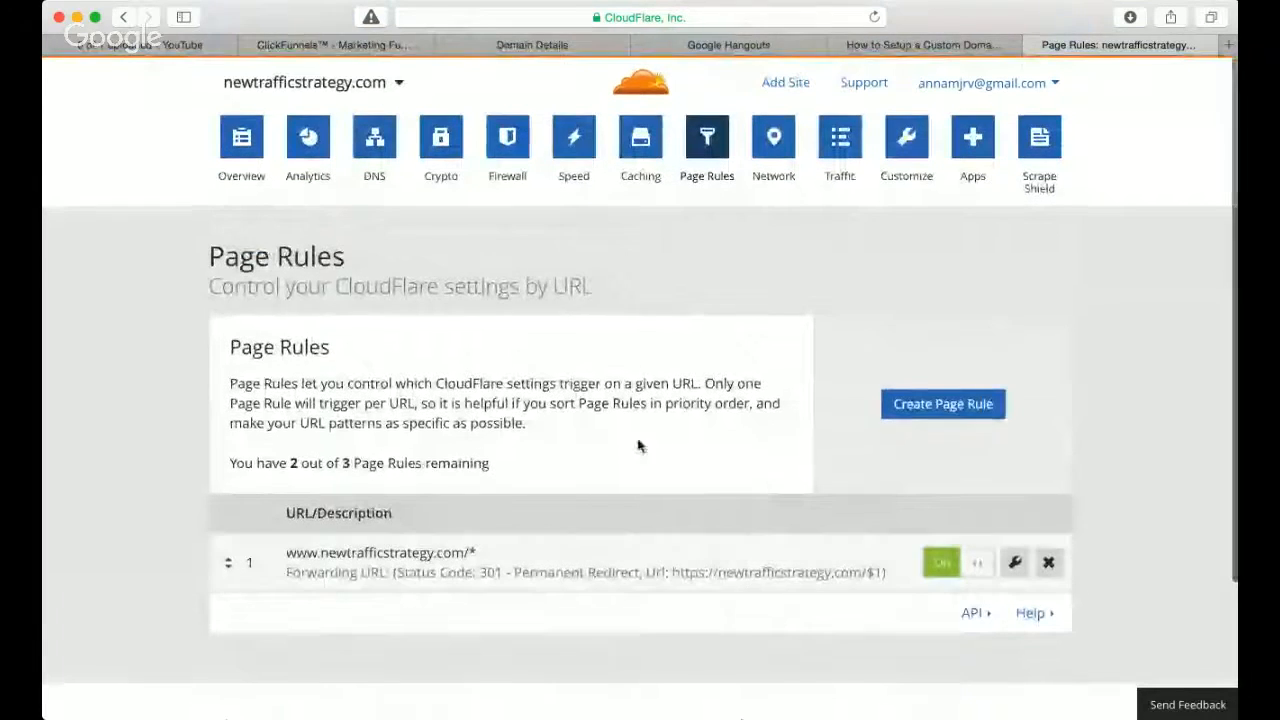
- Review the SSL mode and the other cryptography settings of newtrafficstrategy.com
{"action": "left_click", "coordinate": [443, 140]}
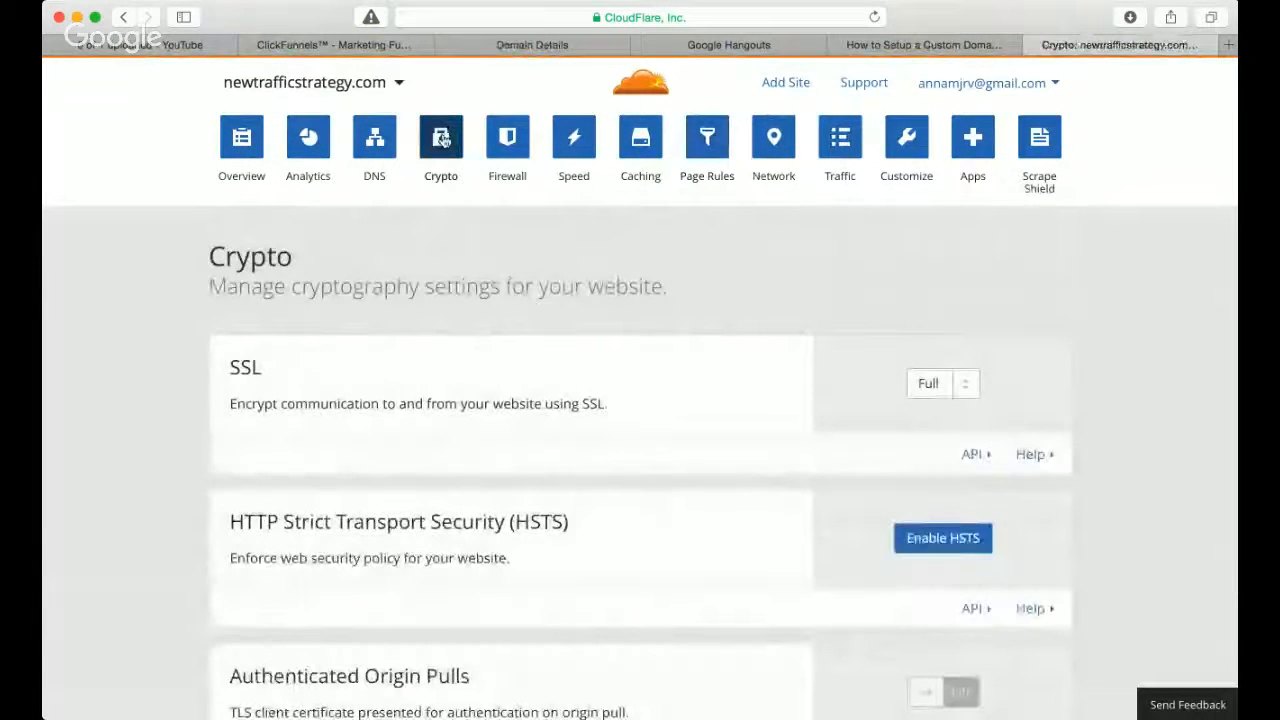
{"action": "scroll", "coordinate": [622, 421], "scroll_direction": "down", "scroll_amount": 1}
{"action": "scroll", "coordinate": [622, 421], "scroll_direction": "down", "scroll_amount": 2}
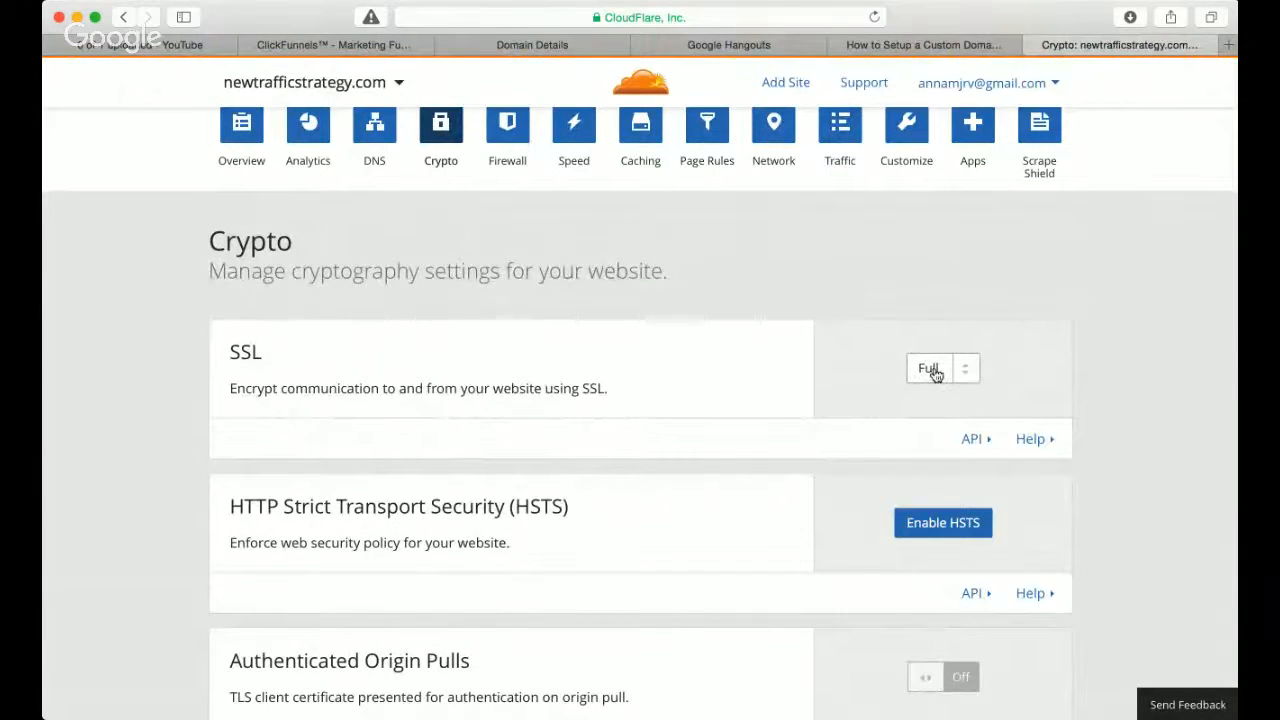
{"action": "scroll", "coordinate": [936, 375], "scroll_direction": "down", "scroll_amount": 5}
{"action": "scroll", "coordinate": [936, 375], "scroll_direction": "down", "scroll_amount": 1}
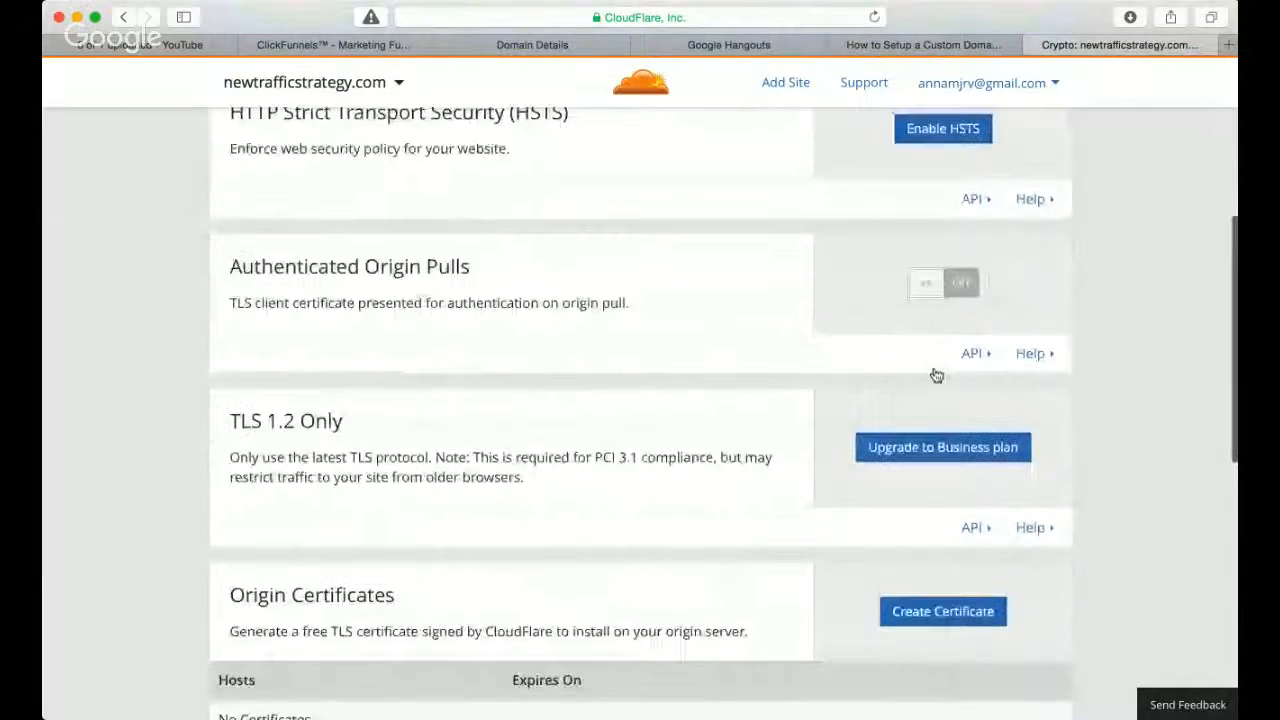
{"action": "scroll", "coordinate": [435, 242], "scroll_direction": "up", "scroll_amount": 6}
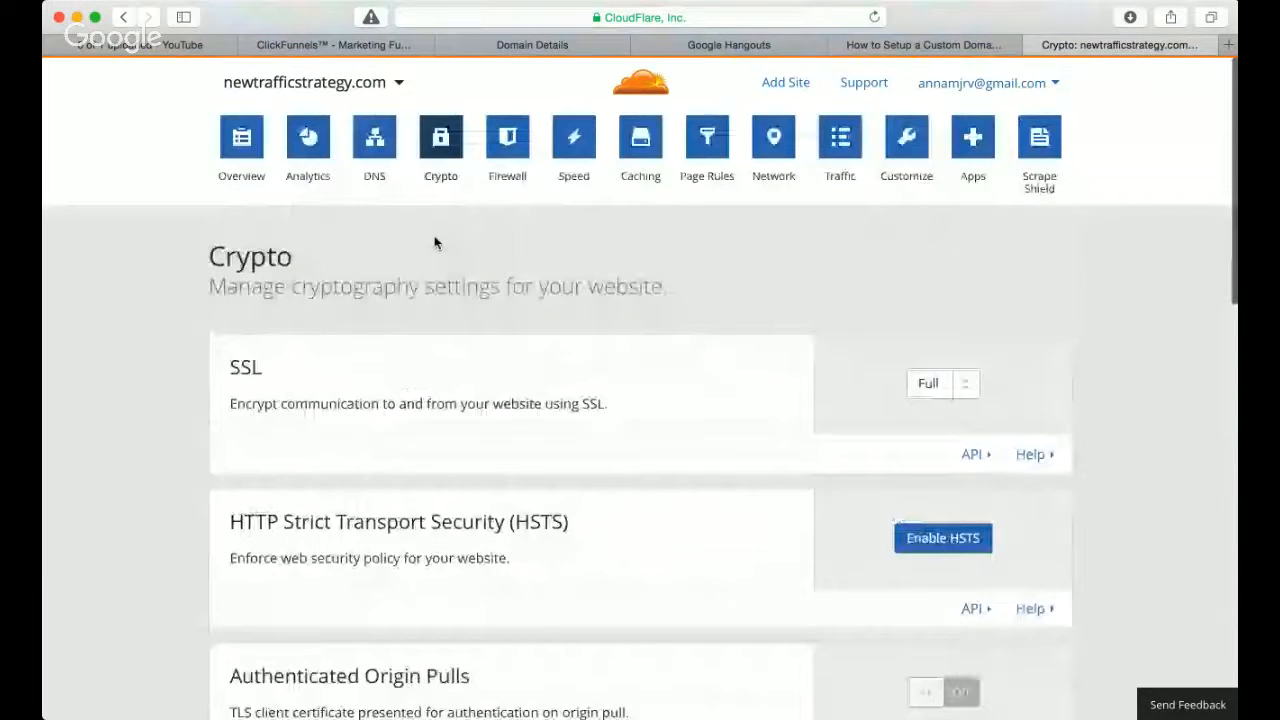
- Recheck the nameservers from the site overview and look over the status and settings summary
{"action": "left_click", "coordinate": [241, 137]}
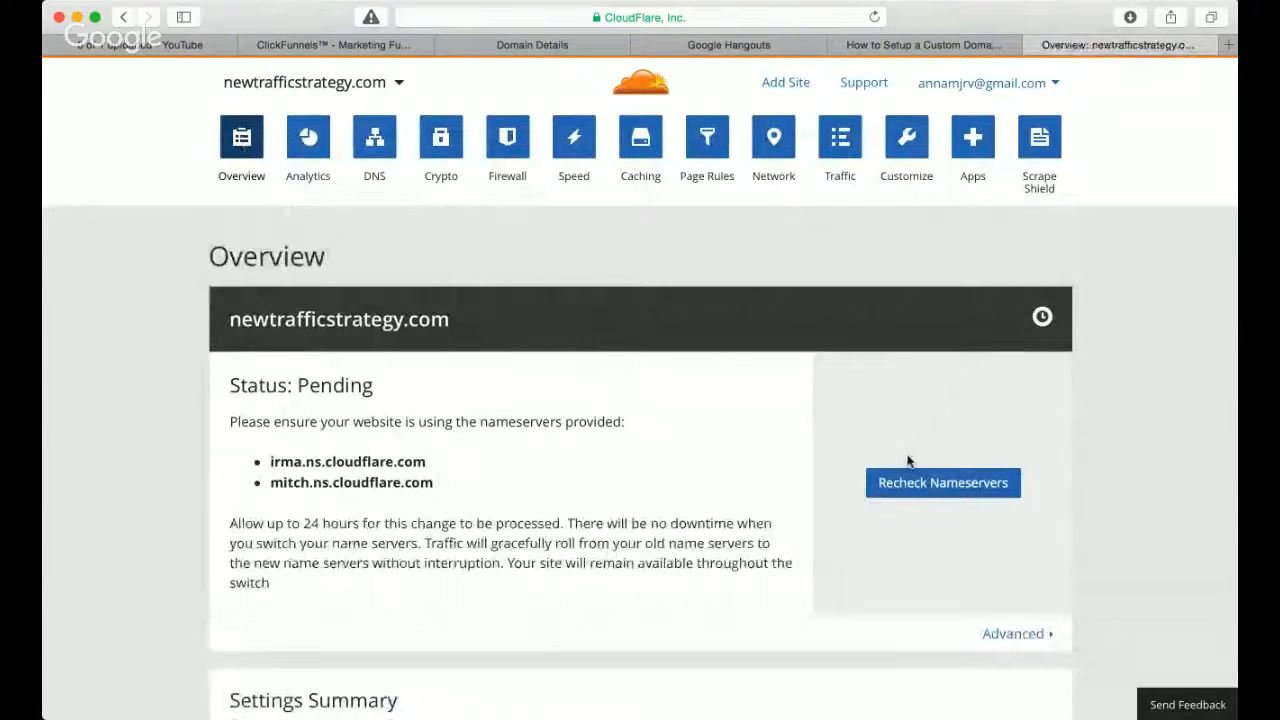
{"action": "left_click", "coordinate": [918, 490]}
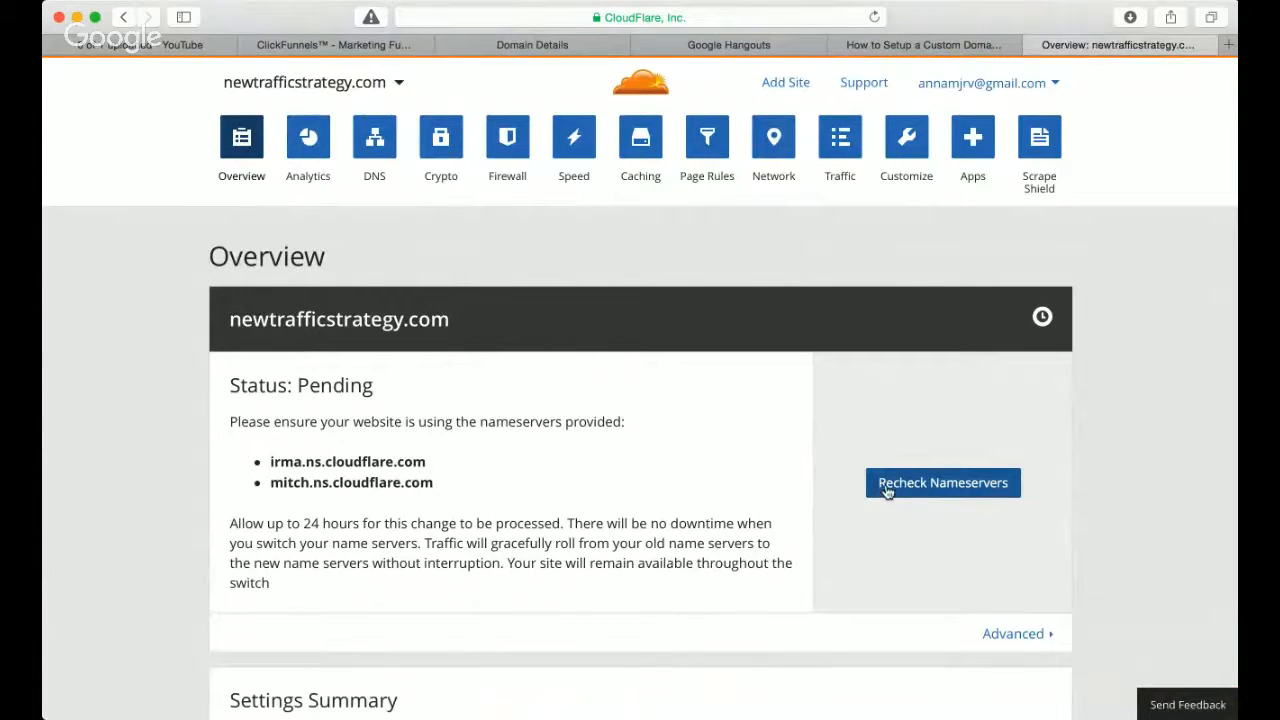
{"action": "scroll", "coordinate": [716, 443], "scroll_direction": "down", "scroll_amount": 5}
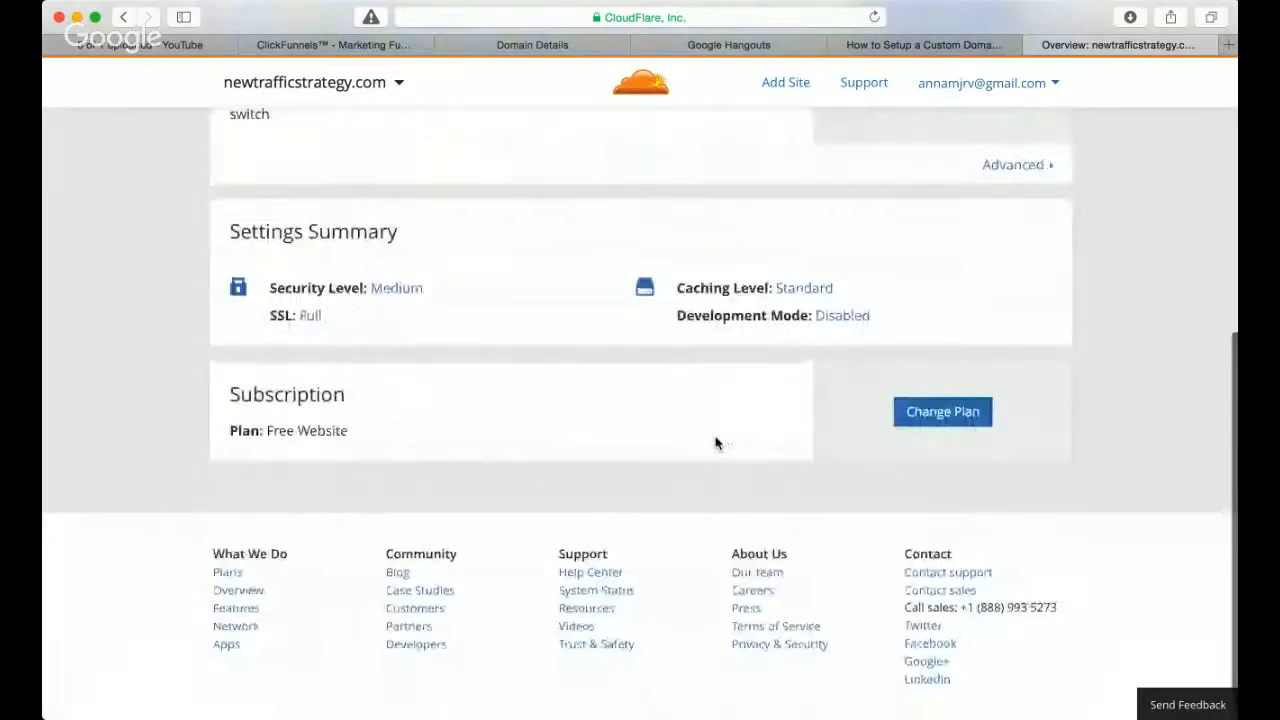
{"action": "scroll", "coordinate": [716, 443], "scroll_direction": "up", "scroll_amount": 5}
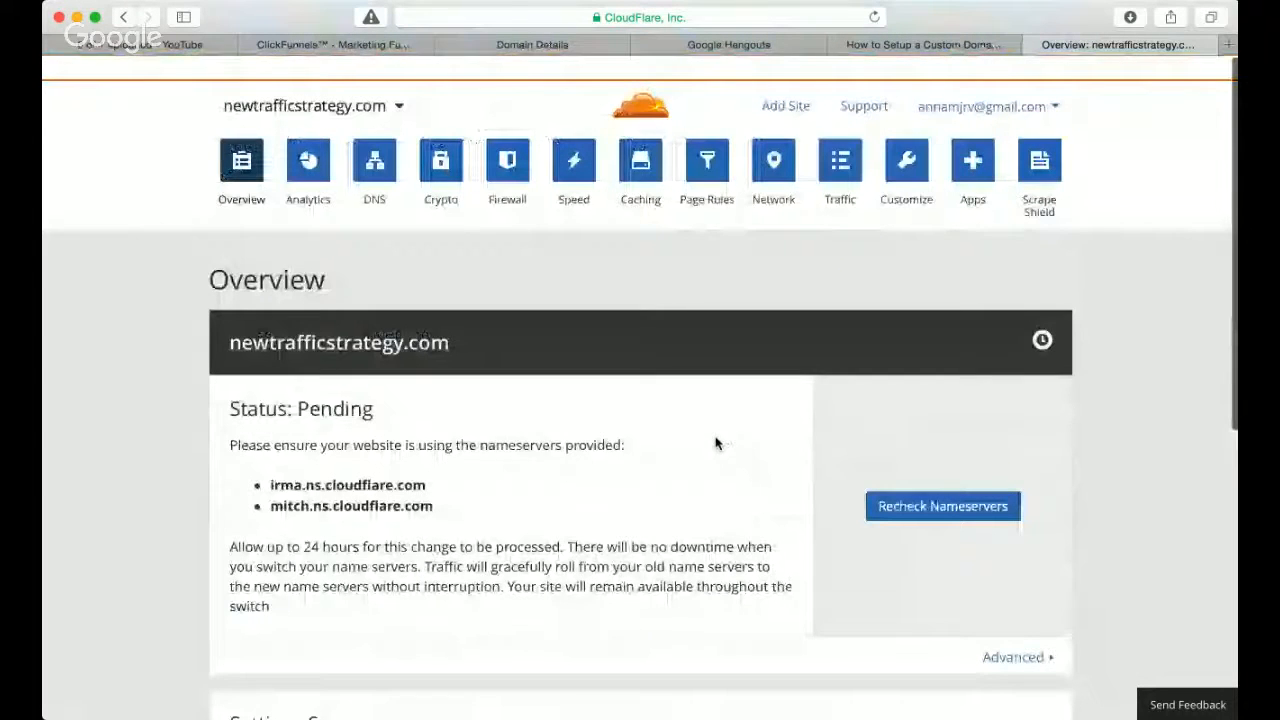
- Switch to GoDaddy and examine the nameservers and forwarding settings in the domain details of newtrafficstrategy.com
{"action": "left_click", "coordinate": [484, 40]}
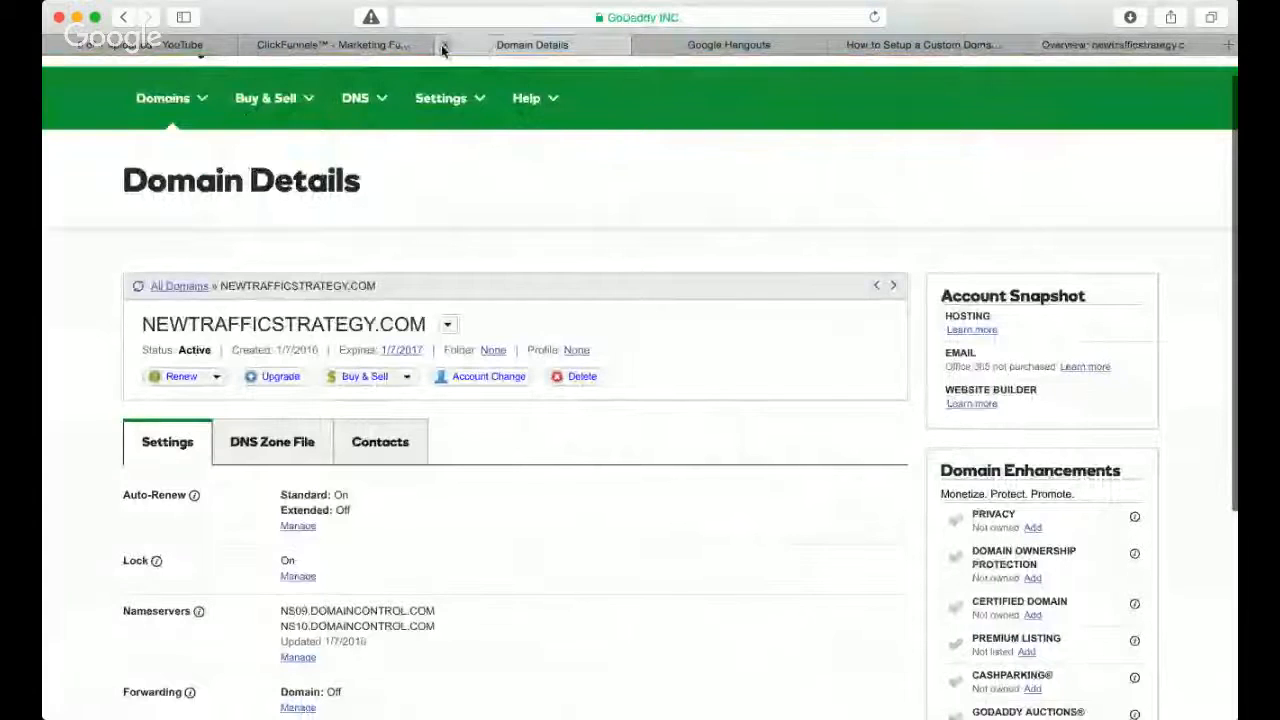
{"action": "scroll", "coordinate": [507, 423], "scroll_direction": "down", "scroll_amount": 1}
{"action": "scroll", "coordinate": [506, 423], "scroll_direction": "down", "scroll_amount": 3}
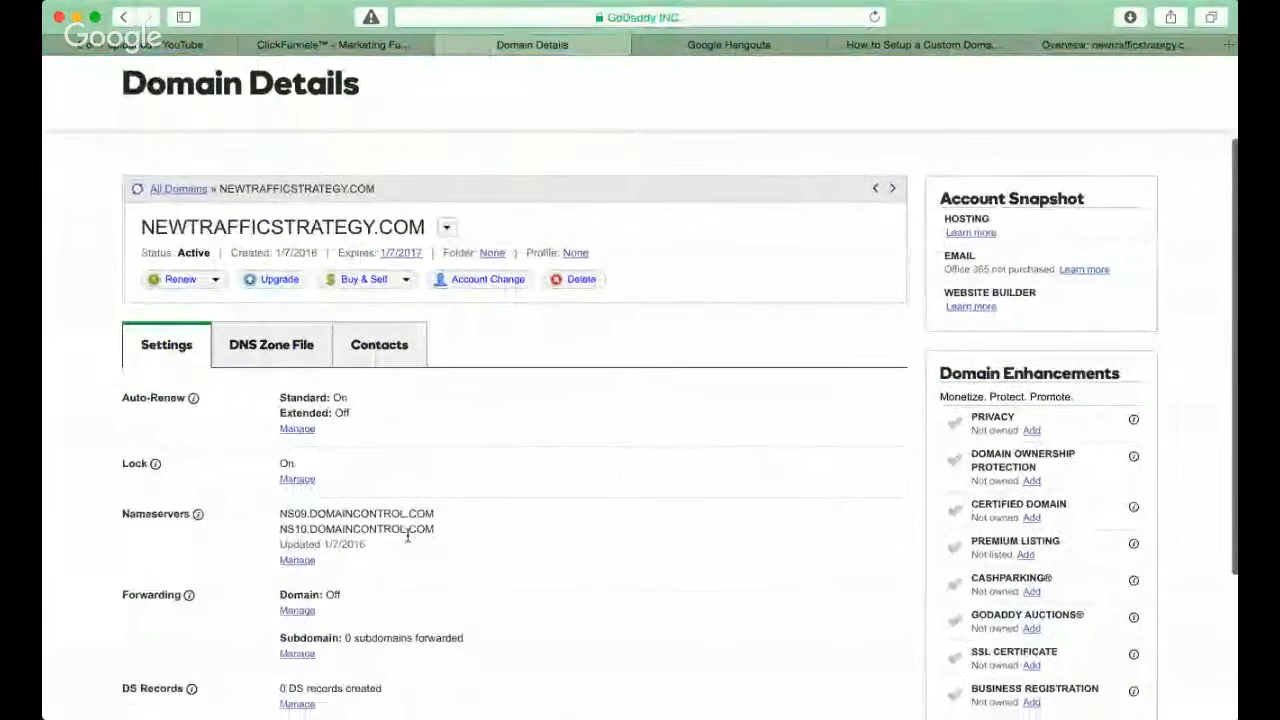
{"action": "scroll", "coordinate": [407, 537], "scroll_direction": "down", "scroll_amount": 6}
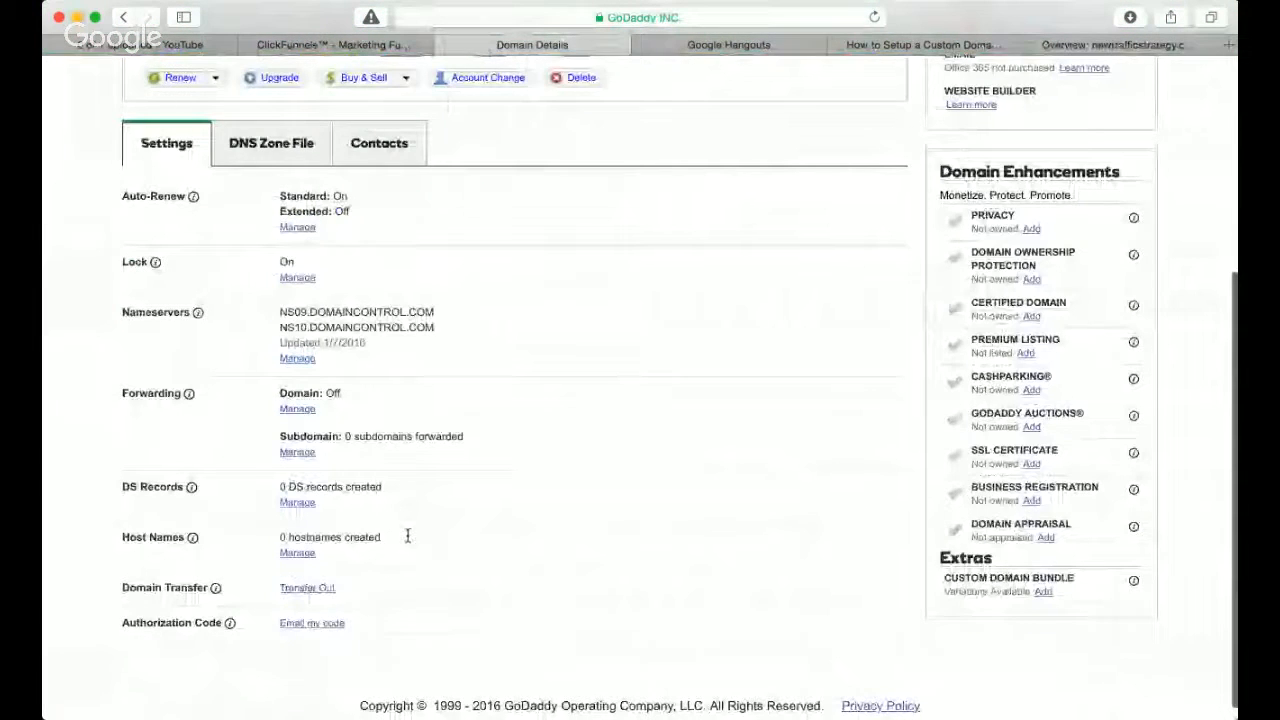
{"action": "scroll", "coordinate": [407, 537], "scroll_direction": "up", "scroll_amount": 6}
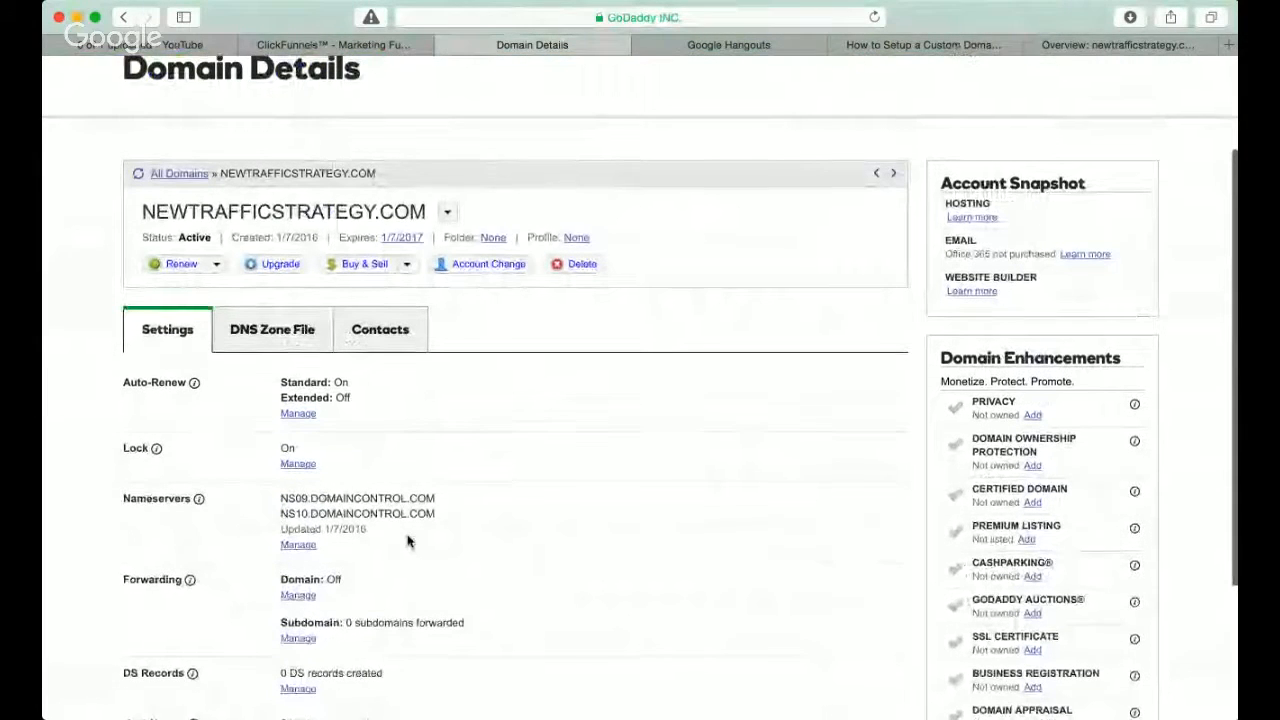
{"action": "scroll", "coordinate": [407, 541], "scroll_direction": "down", "scroll_amount": 1}
{"action": "scroll", "coordinate": [407, 541], "scroll_direction": "down", "scroll_amount": 4}
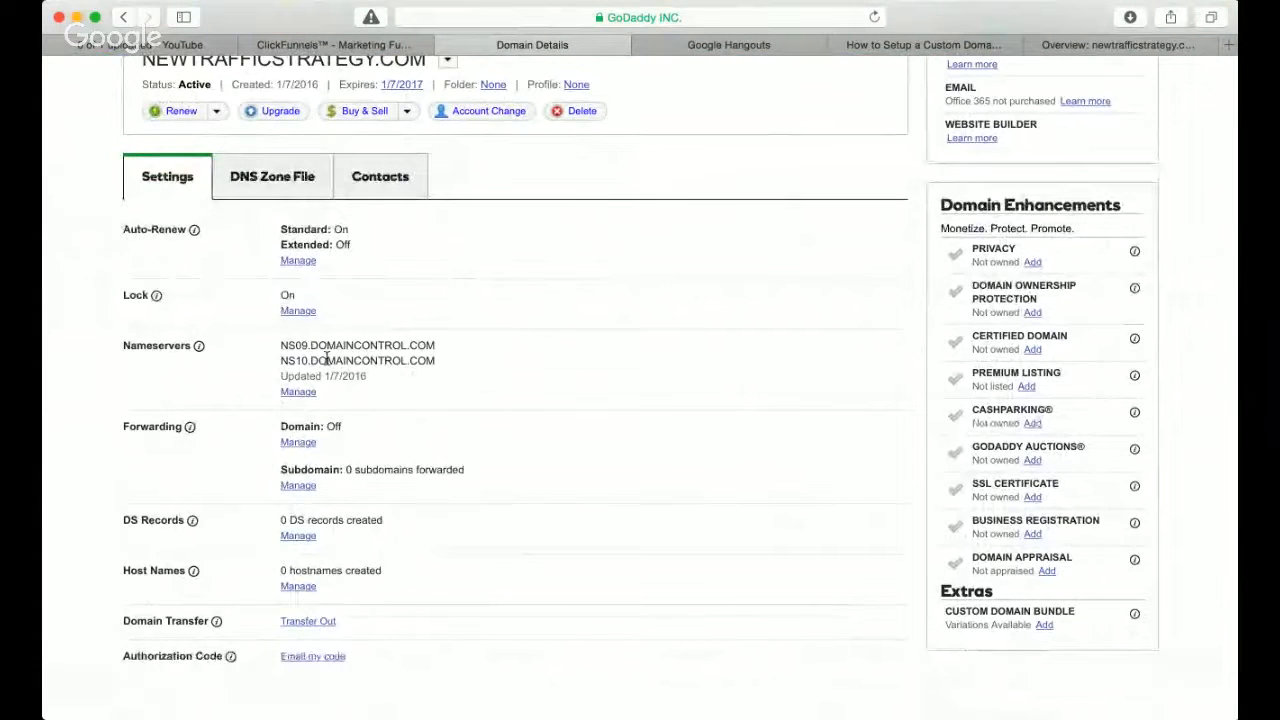
{"action": "scroll", "coordinate": [326, 358], "scroll_direction": "down", "scroll_amount": 1}
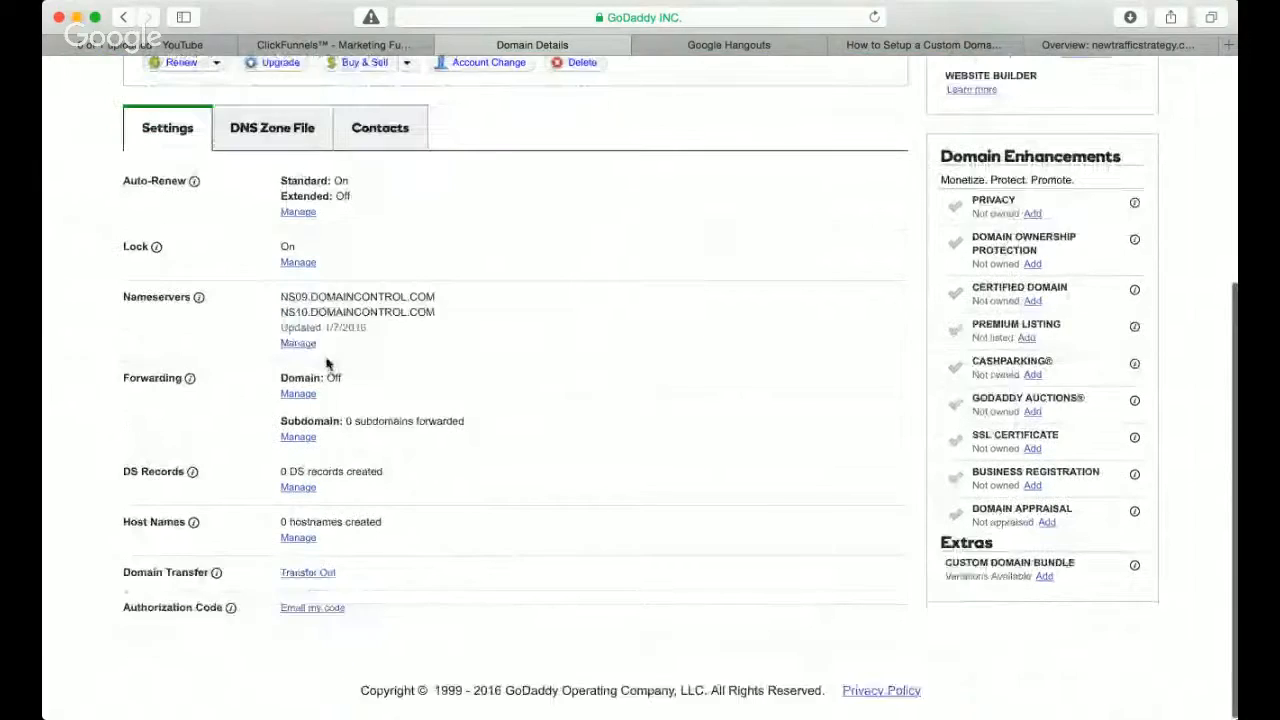
{"action": "scroll", "coordinate": [326, 363], "scroll_direction": "up", "scroll_amount": 5}
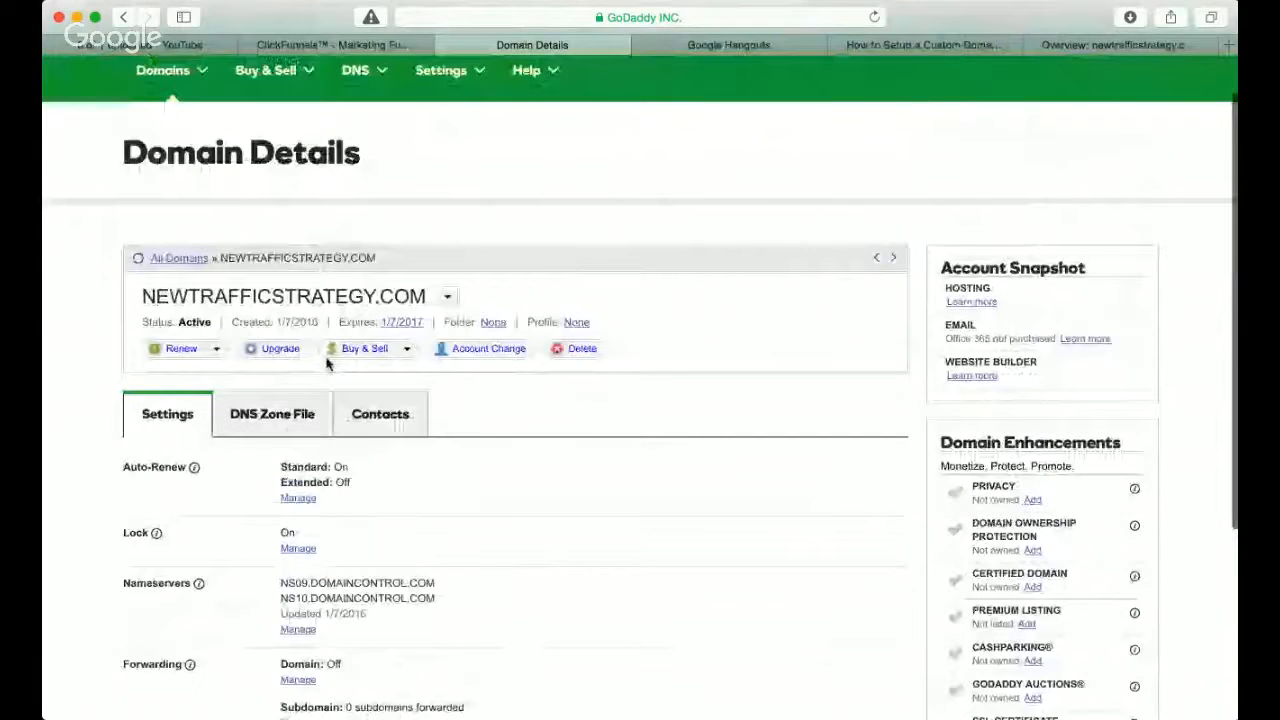
{"action": "scroll", "coordinate": [777, 257], "scroll_direction": "up", "scroll_amount": 1}
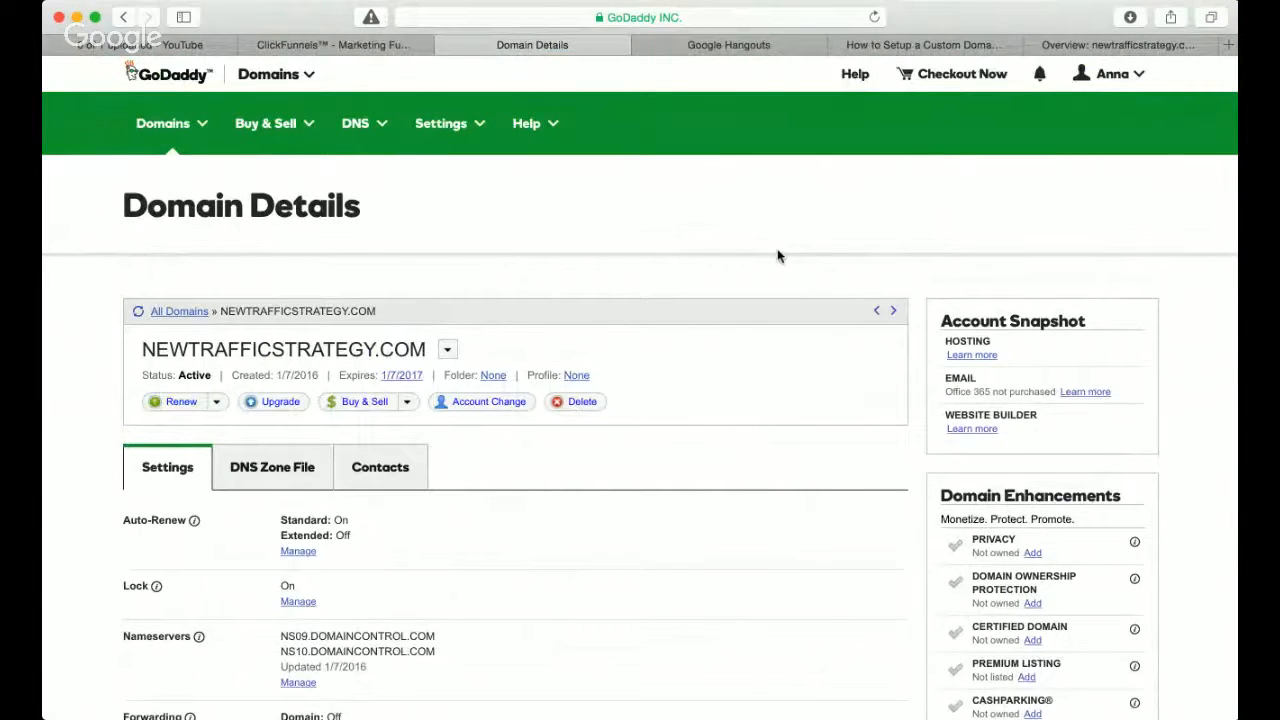
{"action": "scroll", "coordinate": [900, 160], "scroll_direction": "down", "scroll_amount": 1}
- Switch to the ClickFunnels custom domains page and start a new domain entry for newtrafficstrategy.com
{"action": "left_click", "coordinate": [1078, 45]}
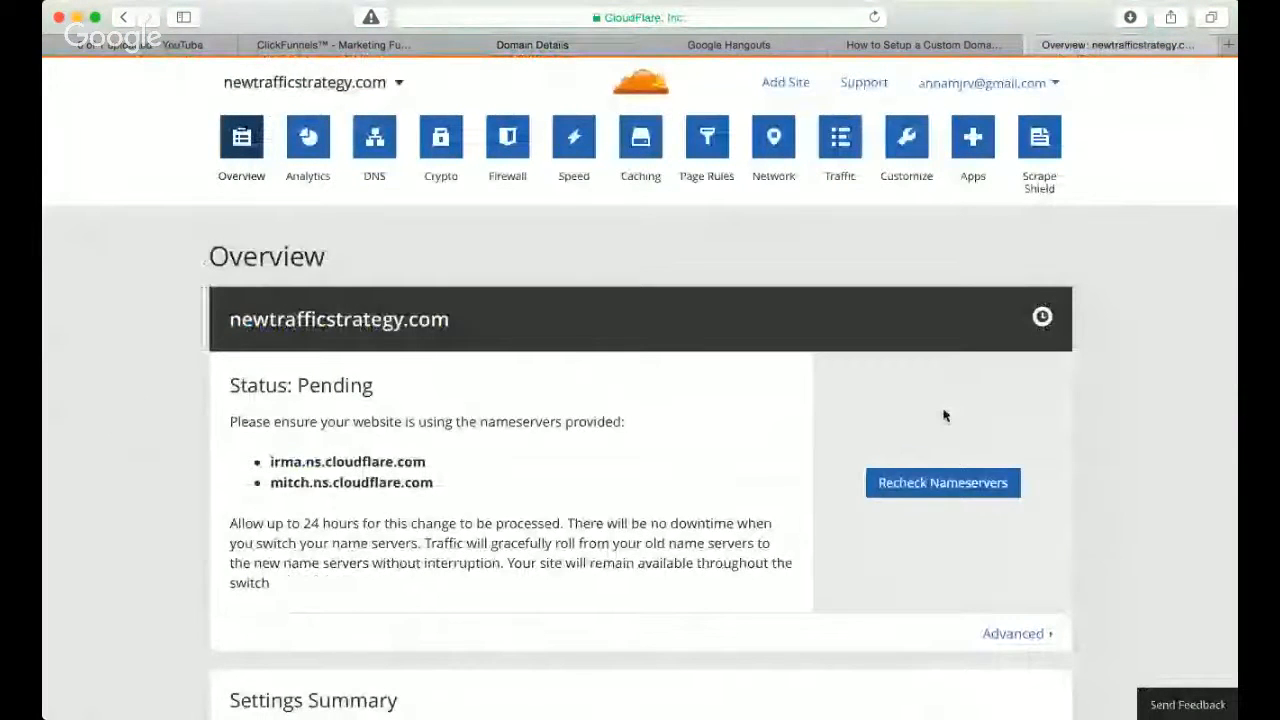
{"action": "left_click", "coordinate": [895, 45]}
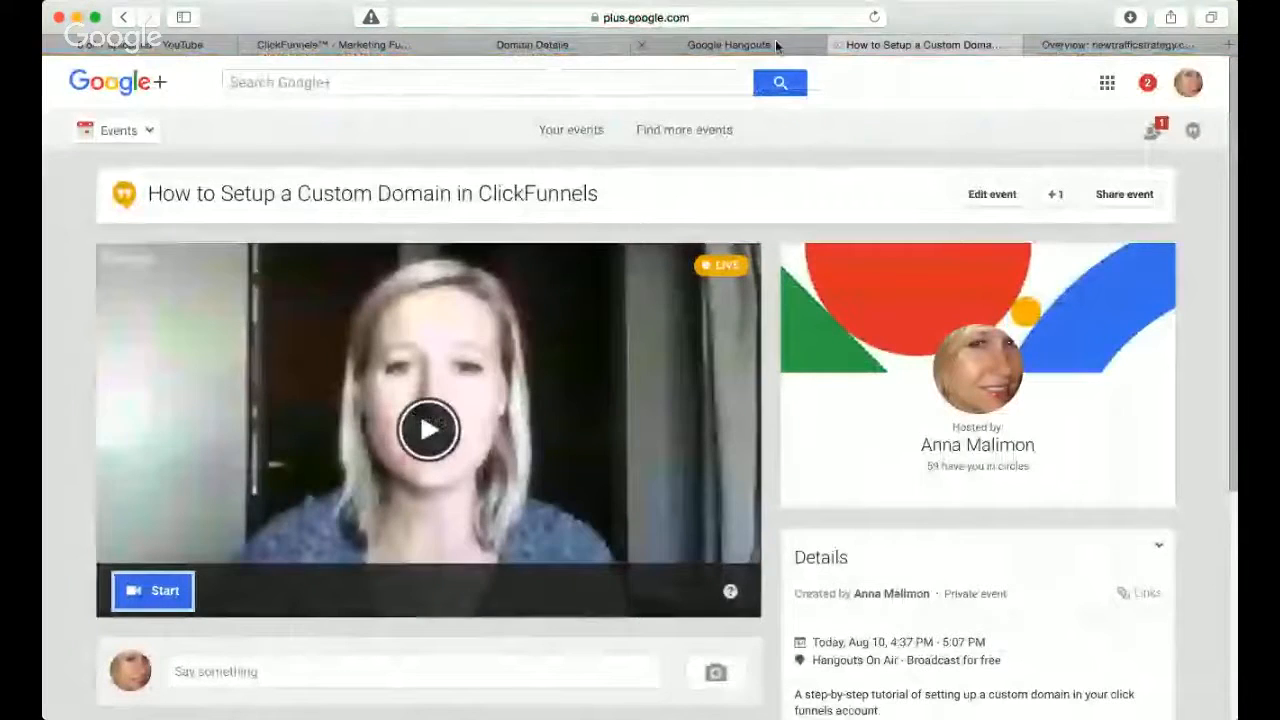
{"action": "left_click", "coordinate": [775, 45]}
{"action": "left_click", "coordinate": [541, 50]}
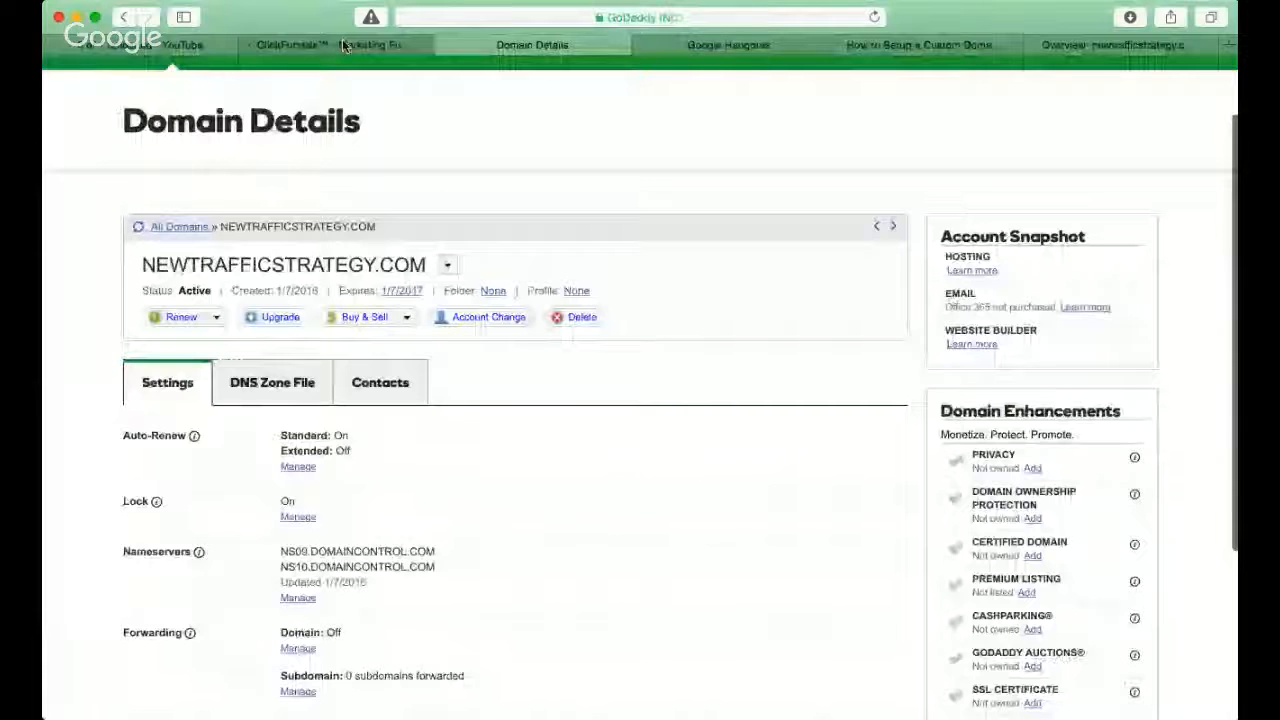
{"action": "left_click", "coordinate": [343, 45]}
{"action": "mouse_move", "coordinate": [975, 85]}
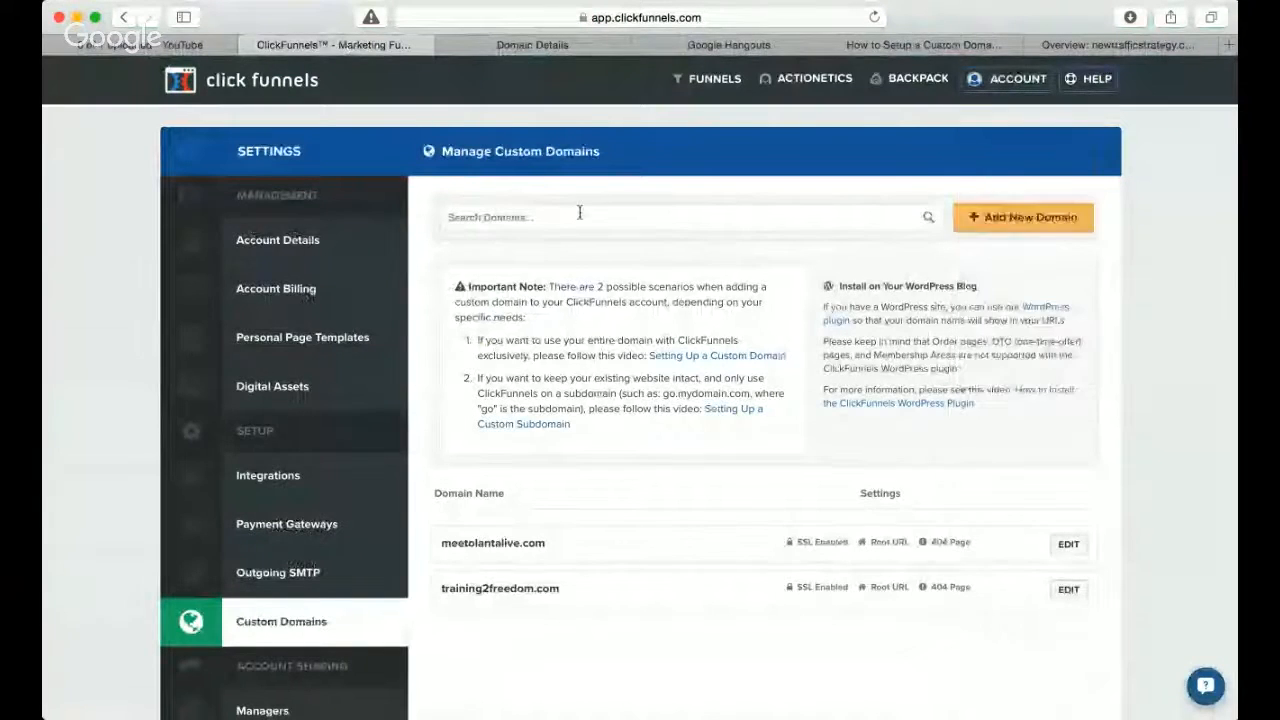
{"action": "left_click", "coordinate": [1015, 222]}
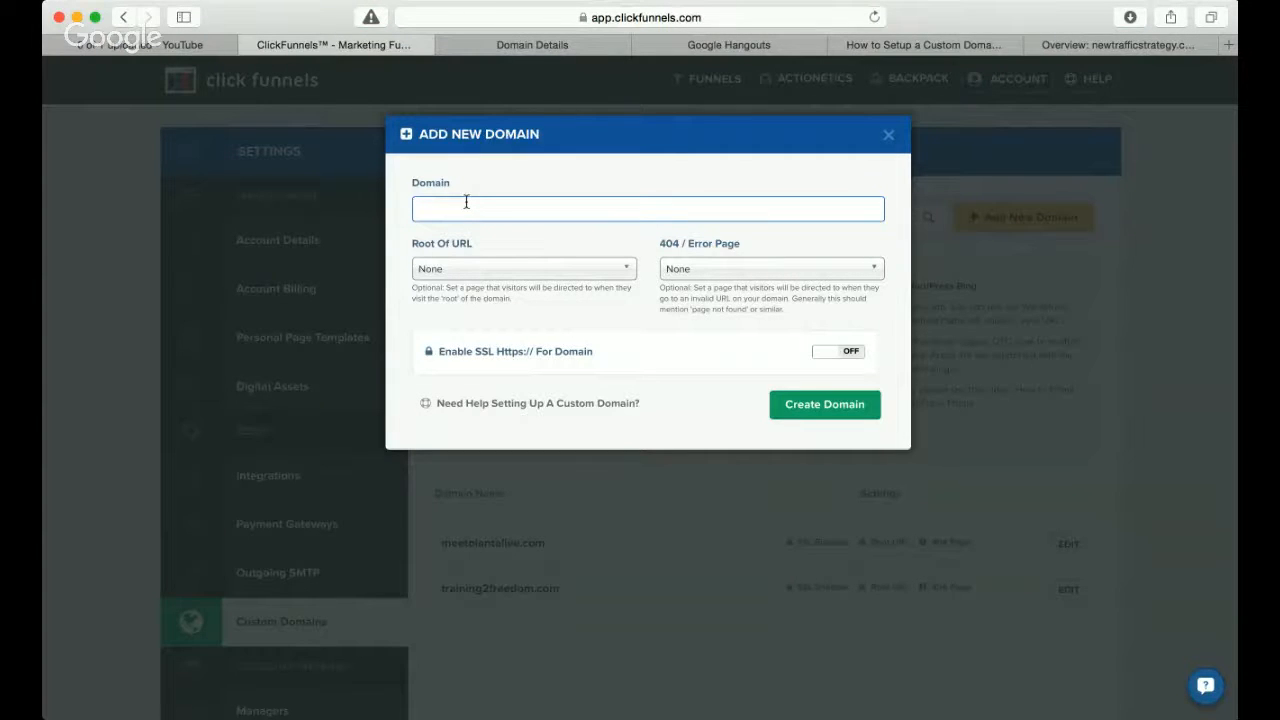
{"action": "type", "text": "newtrafficstrategy.com"}
- Set the root URL of the new domain to the Optin page of the Snap Training funnel
{"action": "left_click", "coordinate": [568, 270]}
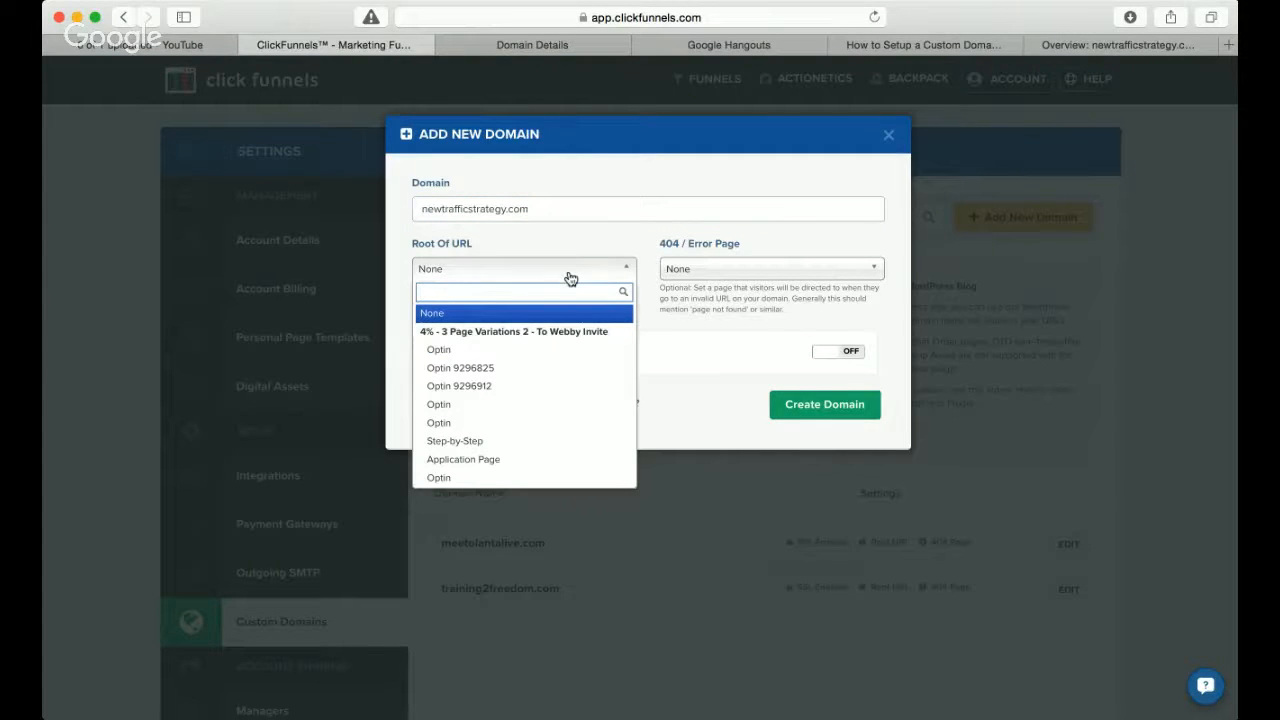
{"action": "scroll", "coordinate": [552, 360], "scroll_direction": "down", "scroll_amount": 2}
{"action": "scroll", "coordinate": [552, 362], "scroll_direction": "down", "scroll_amount": 6}
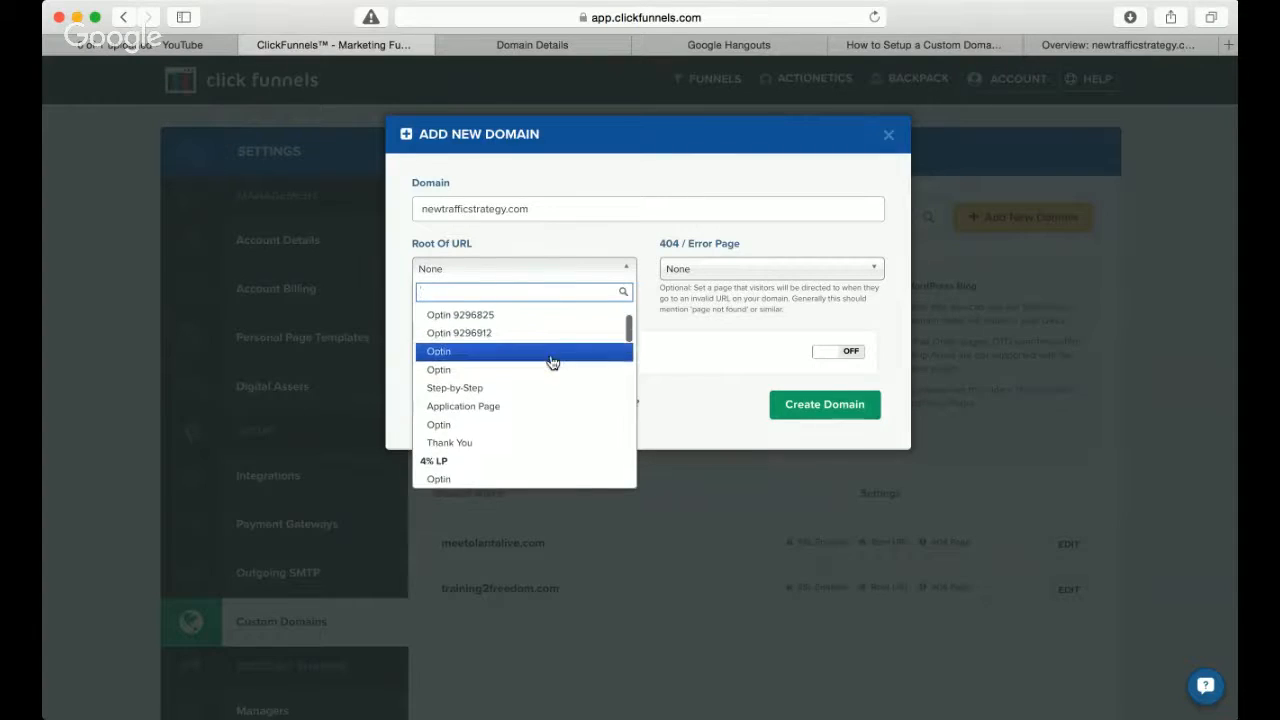
{"action": "scroll", "coordinate": [552, 362], "scroll_direction": "down", "scroll_amount": 10}
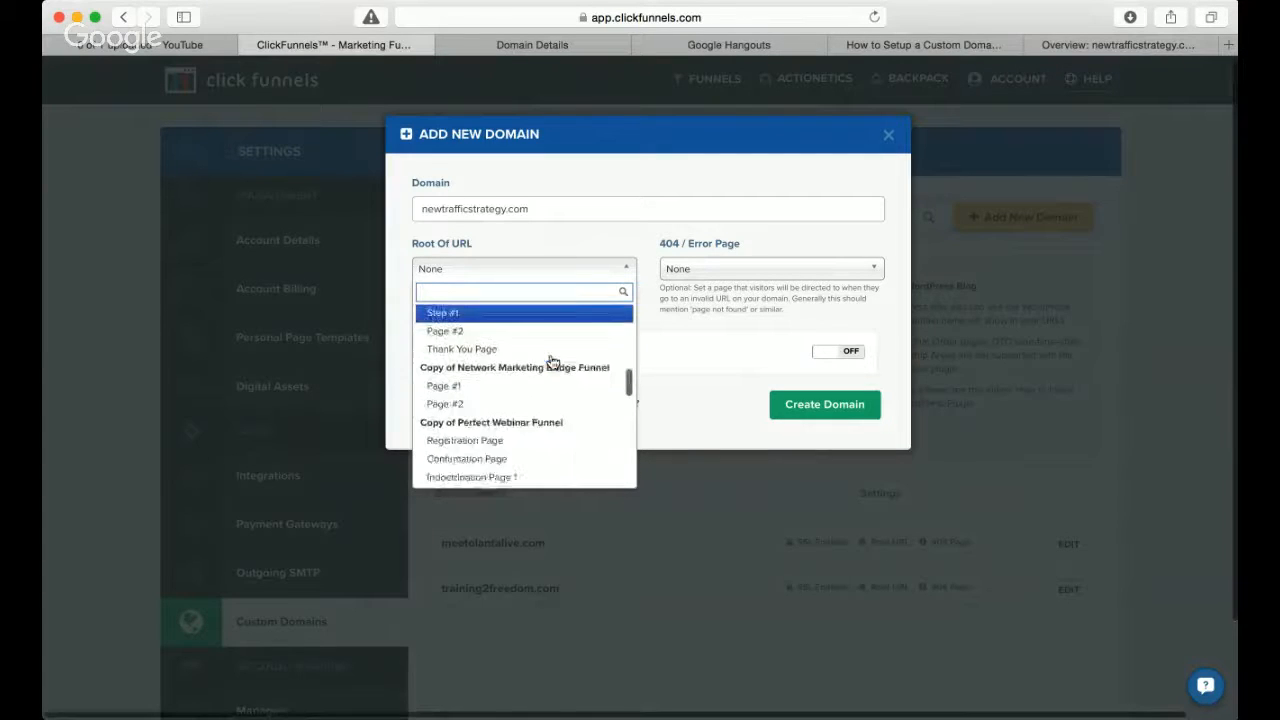
{"action": "scroll", "coordinate": [551, 361], "scroll_direction": "down", "scroll_amount": 8}
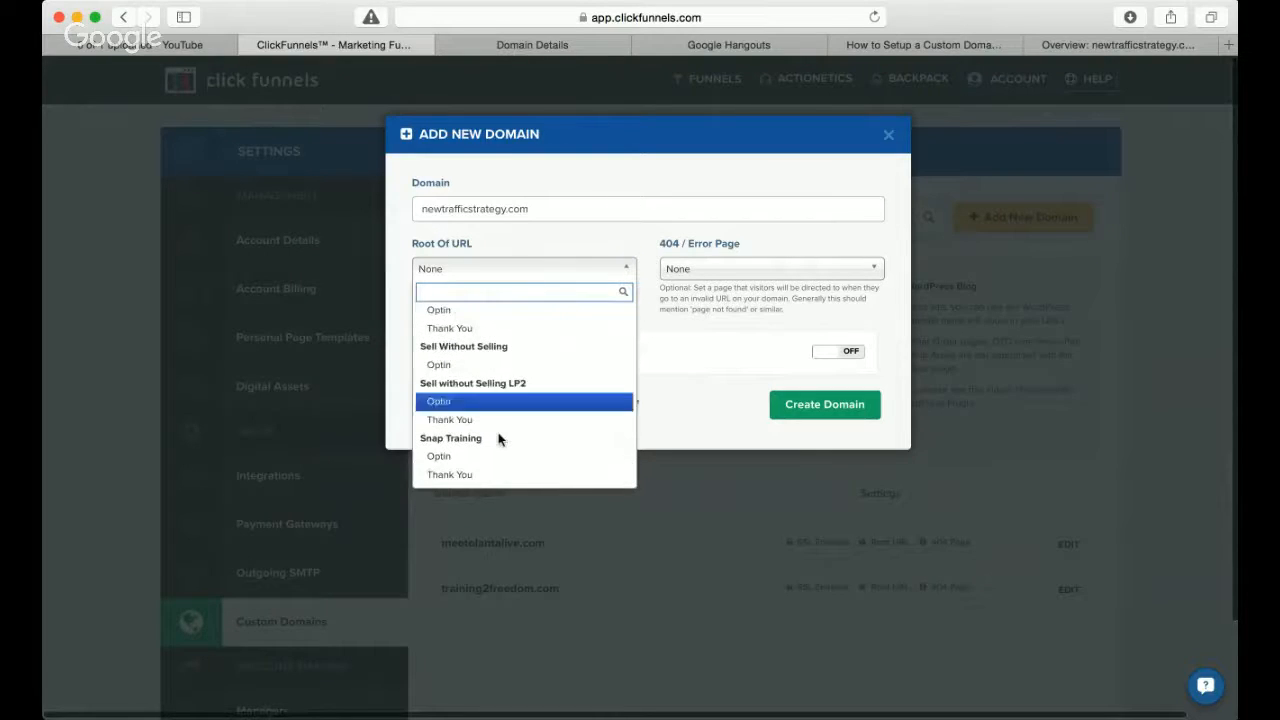
{"action": "left_click", "coordinate": [478, 456]}
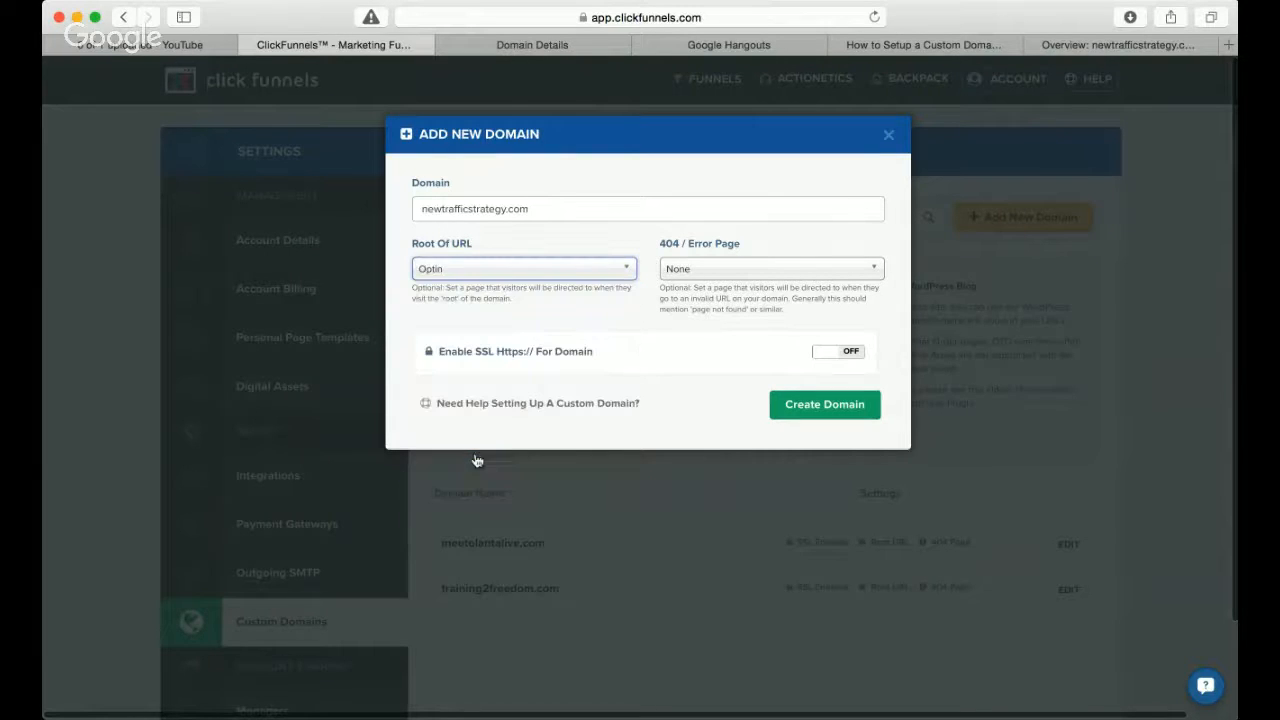
- Set the 404 / error page to an Optin page, enable SSL, and create the newtrafficstrategy.com domain
{"action": "left_click", "coordinate": [749, 272]}
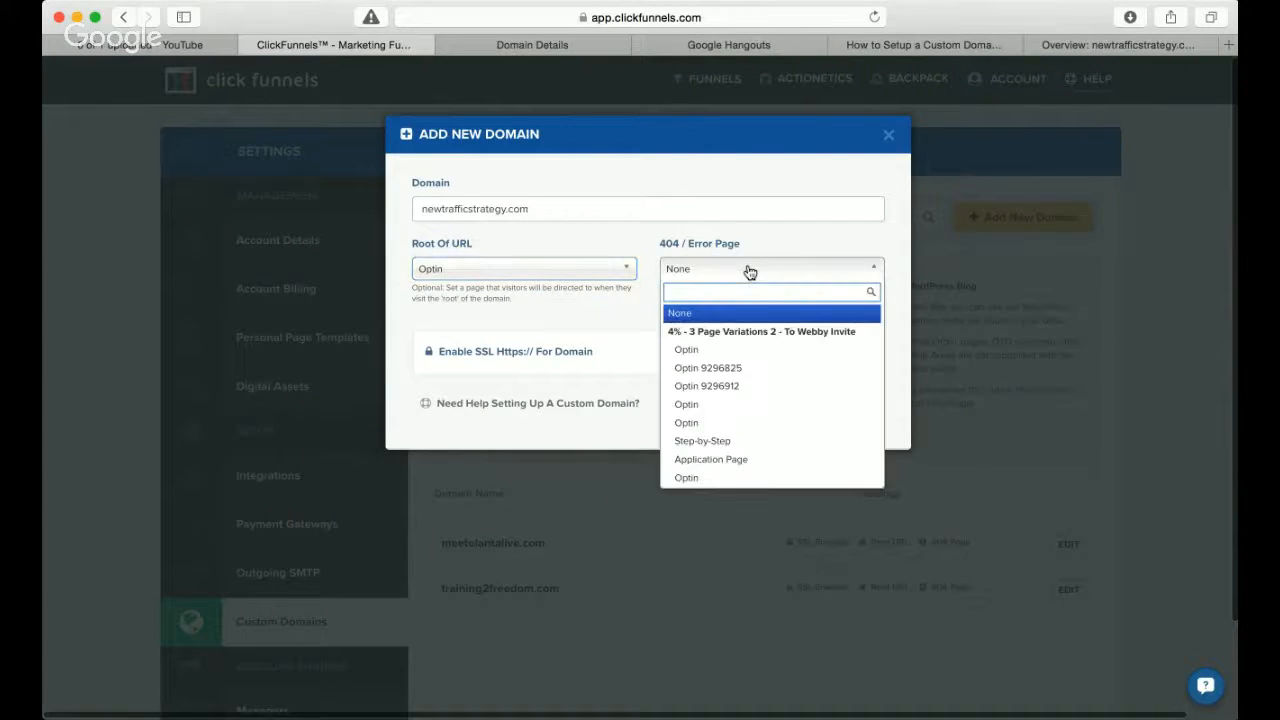
{"action": "scroll", "coordinate": [750, 370], "scroll_direction": "down", "scroll_amount": 15}
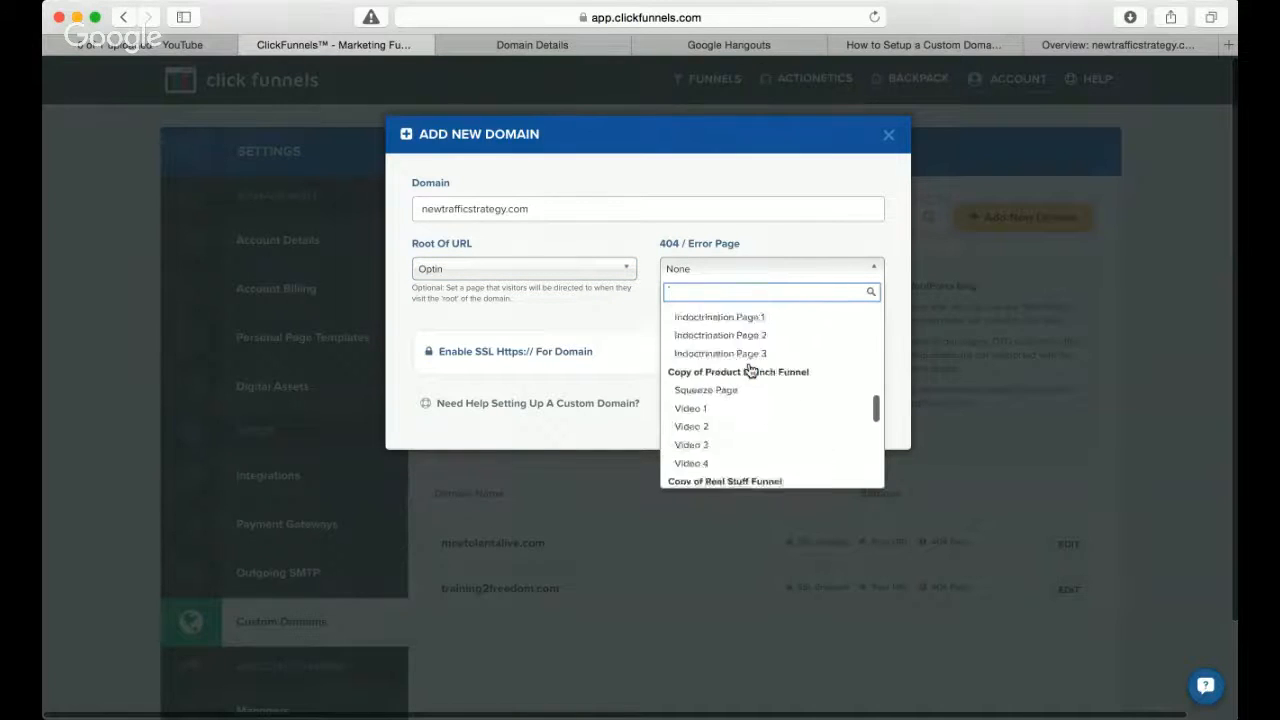
{"action": "left_click", "coordinate": [712, 456]}
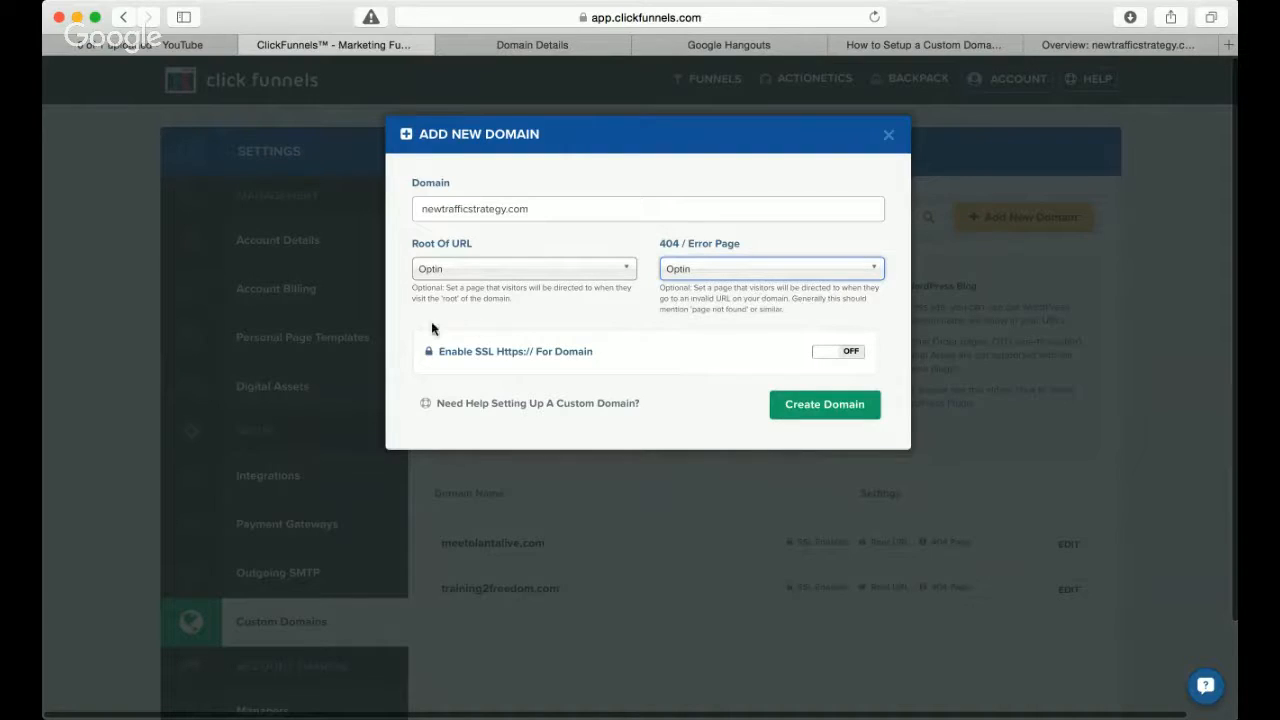
{"action": "left_click", "coordinate": [457, 350]}
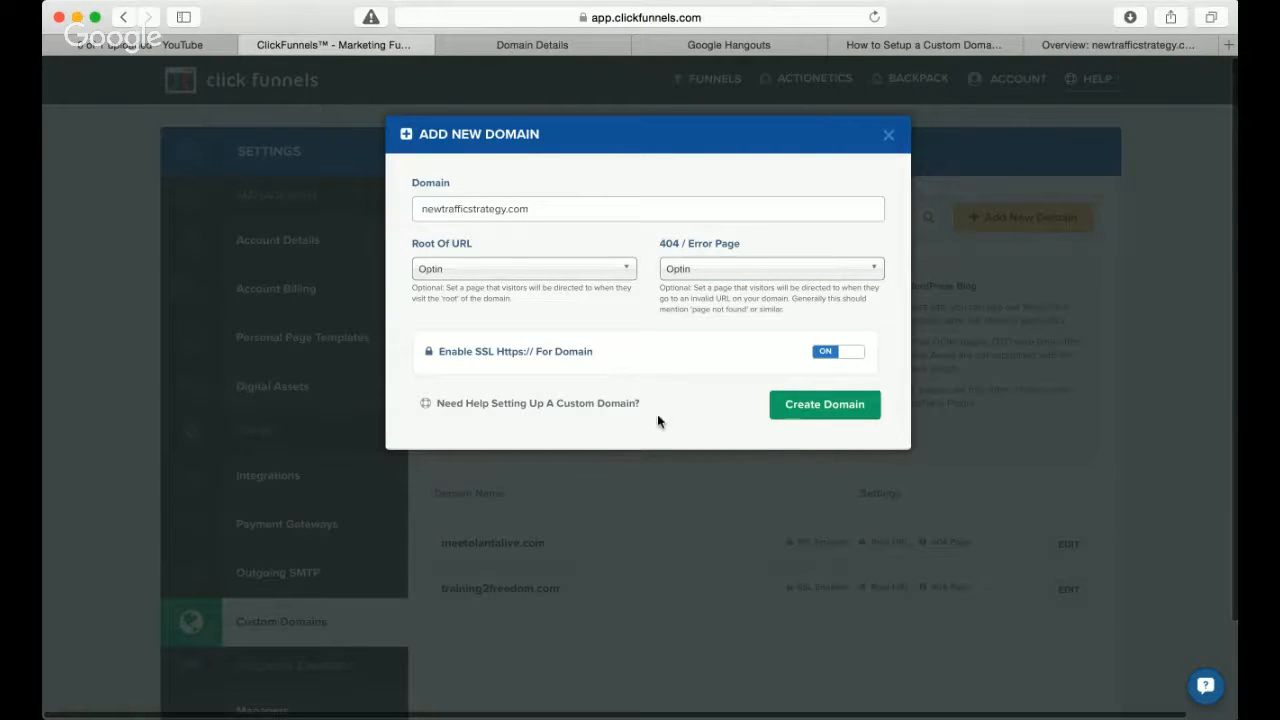
{"action": "left_click", "coordinate": [825, 405]}
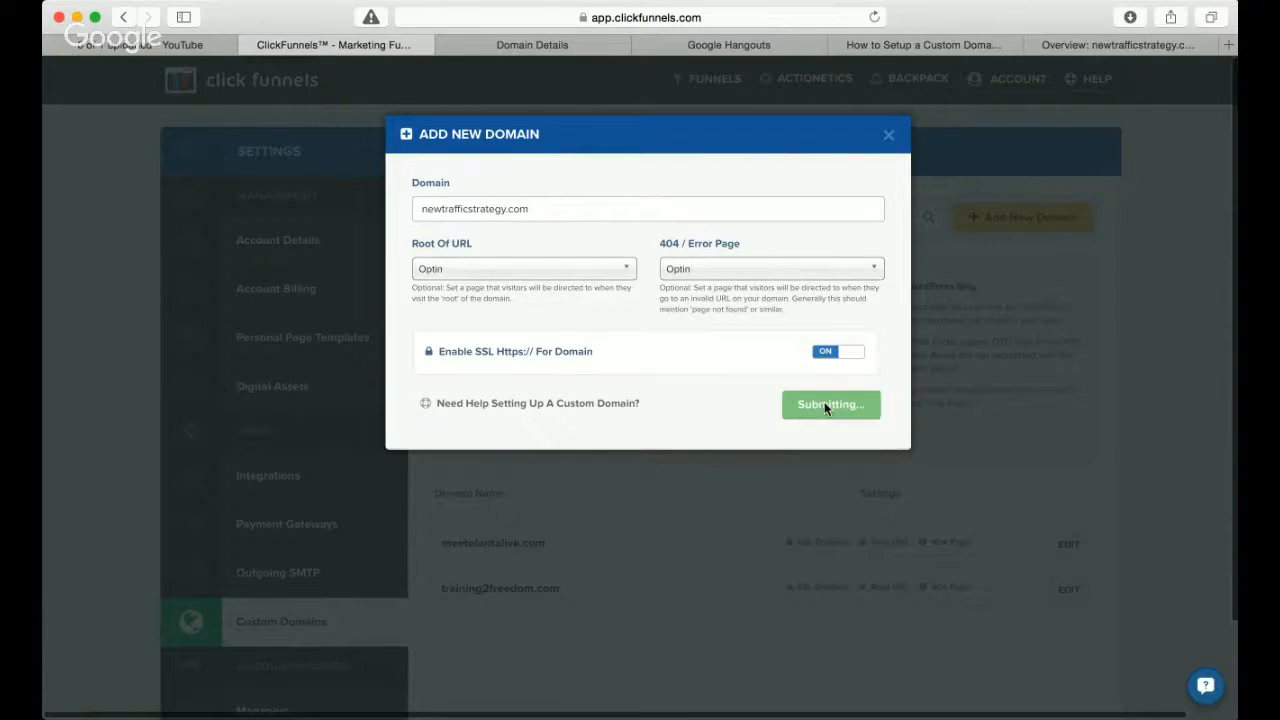
- Go to the list of all funnels and open the Snap Training funnel
{"action": "scroll", "coordinate": [826, 409], "scroll_direction": "up", "scroll_amount": 2}
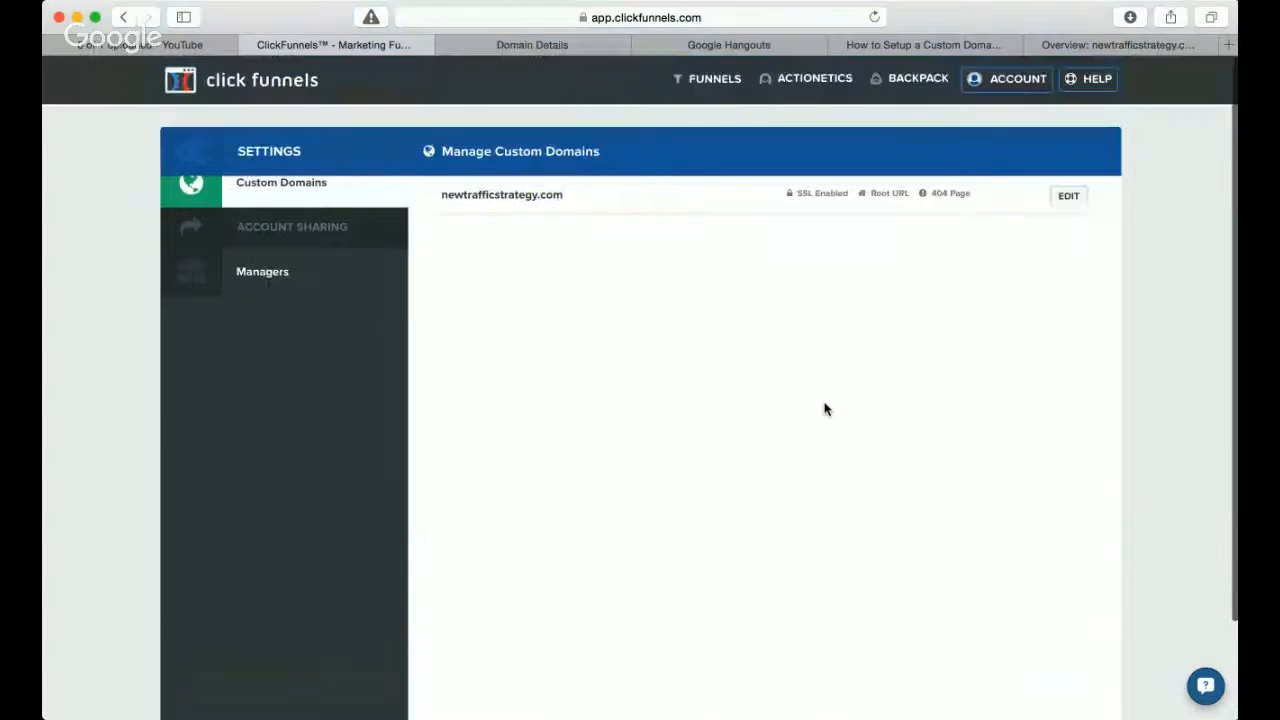
{"action": "scroll", "coordinate": [826, 409], "scroll_direction": "up", "scroll_amount": 1}
{"action": "scroll", "coordinate": [826, 409], "scroll_direction": "up", "scroll_amount": 1}
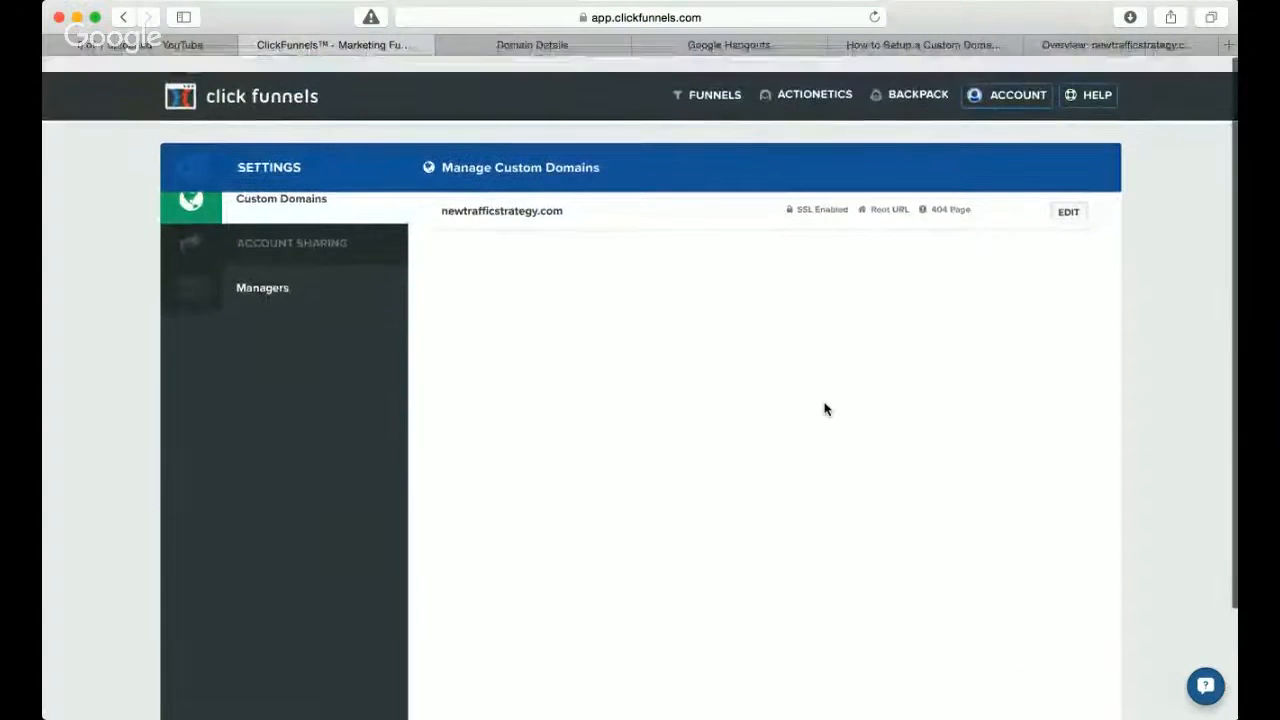
{"action": "left_click", "coordinate": [709, 80]}
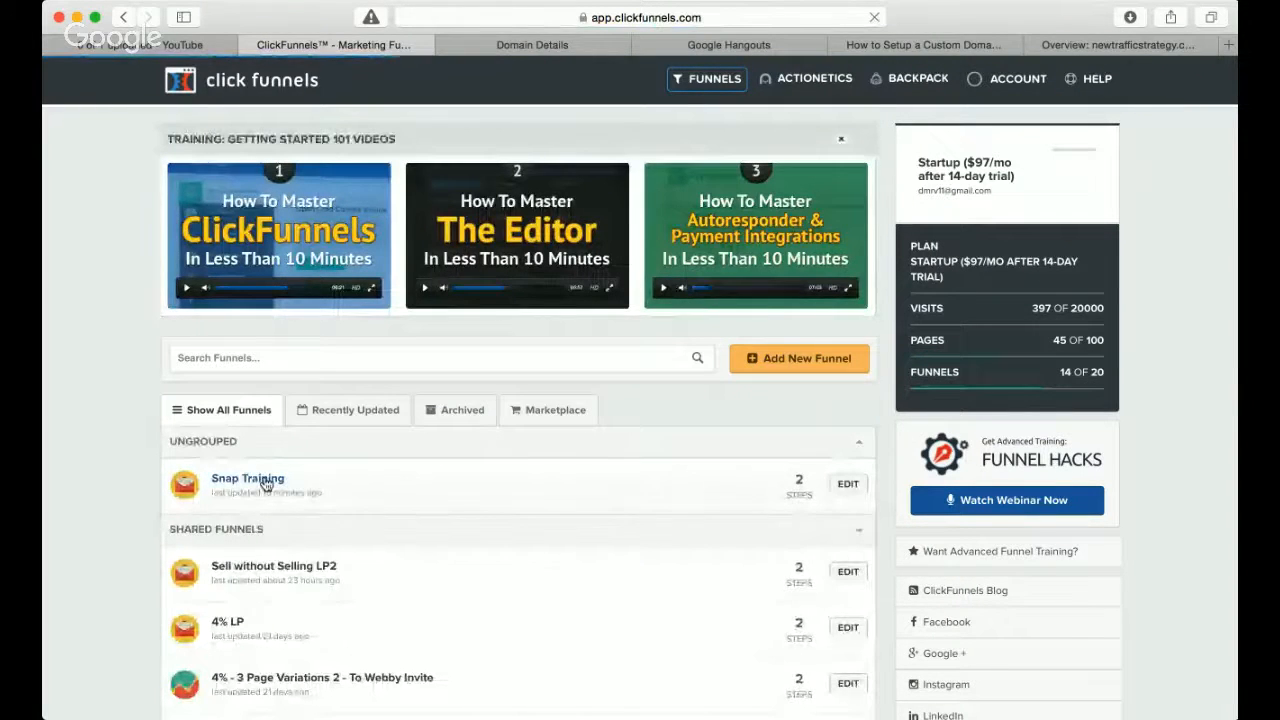
{"action": "left_click", "coordinate": [422, 481]}
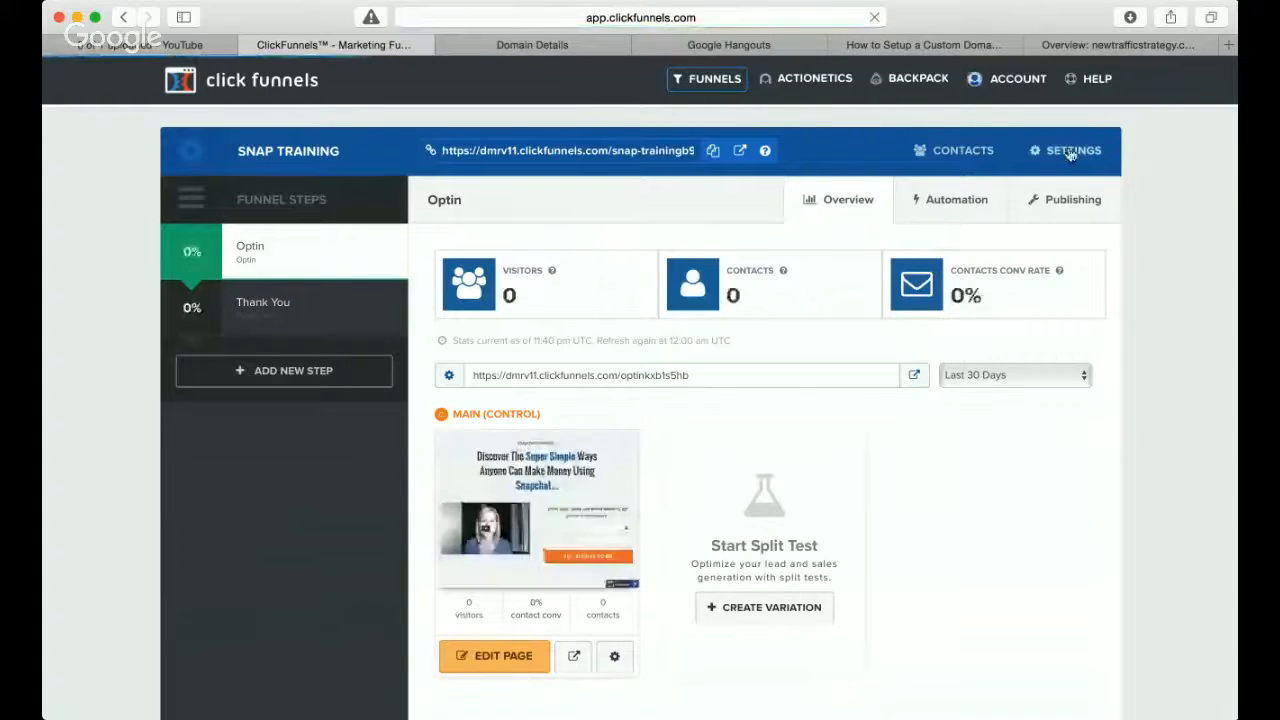
- Try to set the Snap Training funnel's domain to newtrafficstrategy.com and its path to snap-training in the funnel settings
{"action": "left_click", "coordinate": [1068, 150]}
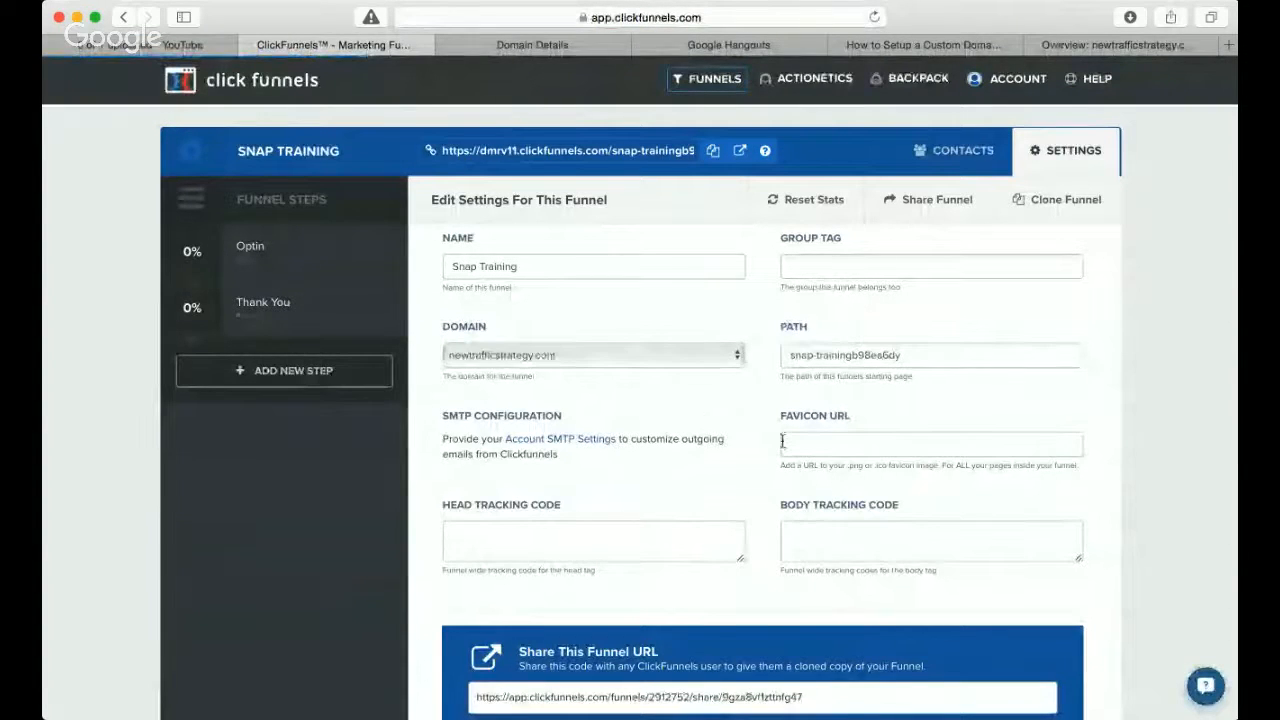
{"action": "left_click", "coordinate": [917, 352]}
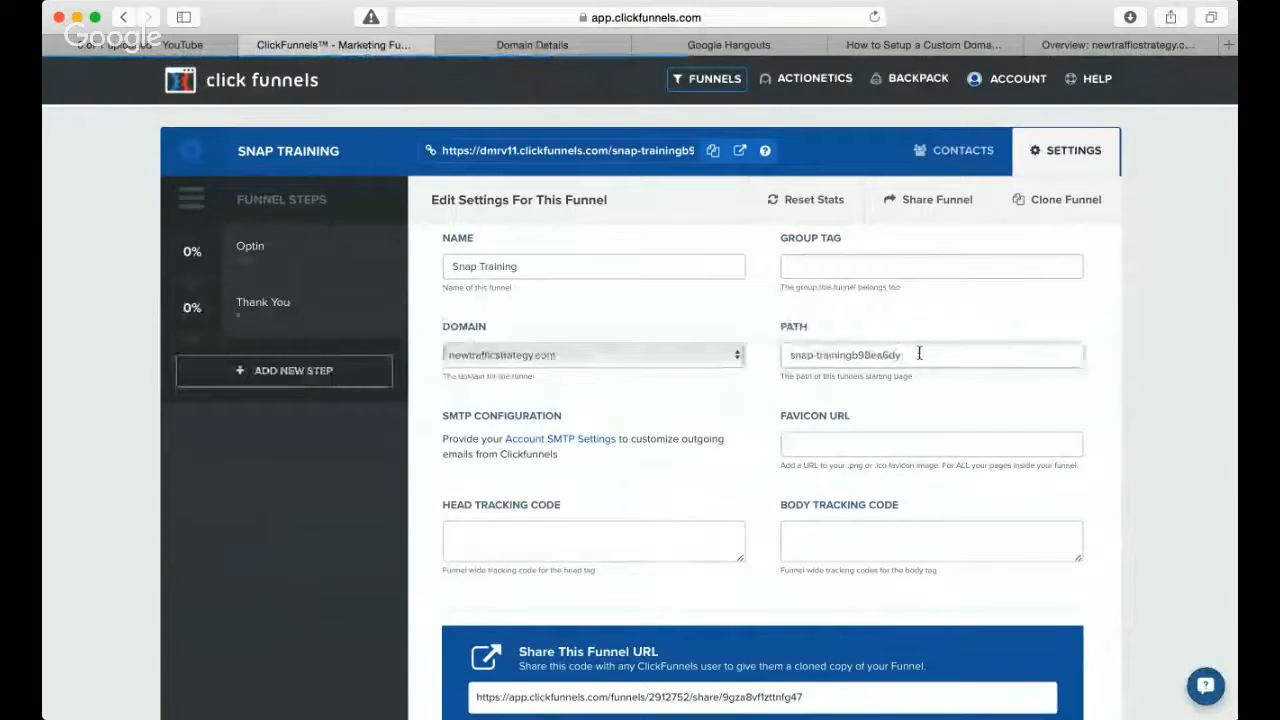
{"action": "key", "text": "BackSpace"}
{"action": "key", "text": "BackSpace"}
{"action": "key", "text": "BackSpace"}
{"action": "key", "text": "BackSpace"}
{"action": "key", "text": "BackSpace"}
{"action": "key", "text": "BackSpace"}
{"action": "key", "text": "BackSpace"}
{"action": "key", "text": "BackSpace"}
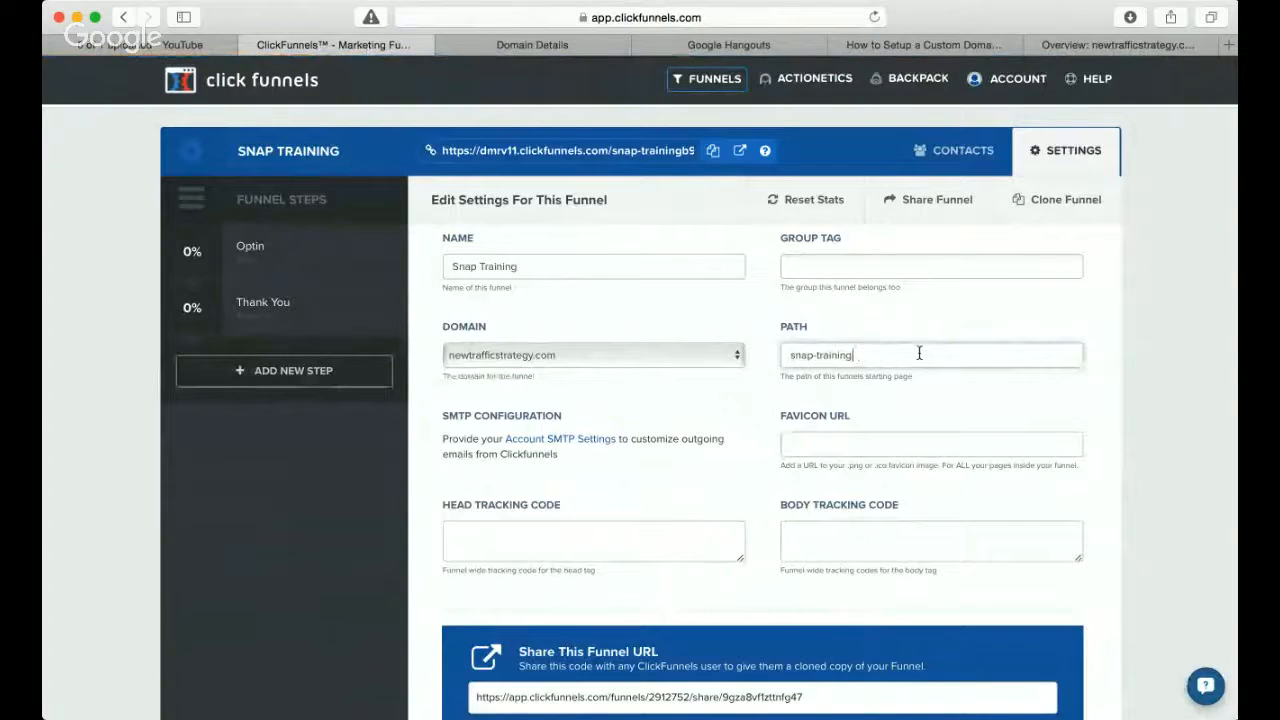
{"action": "scroll", "coordinate": [919, 358], "scroll_direction": "down", "scroll_amount": 3}
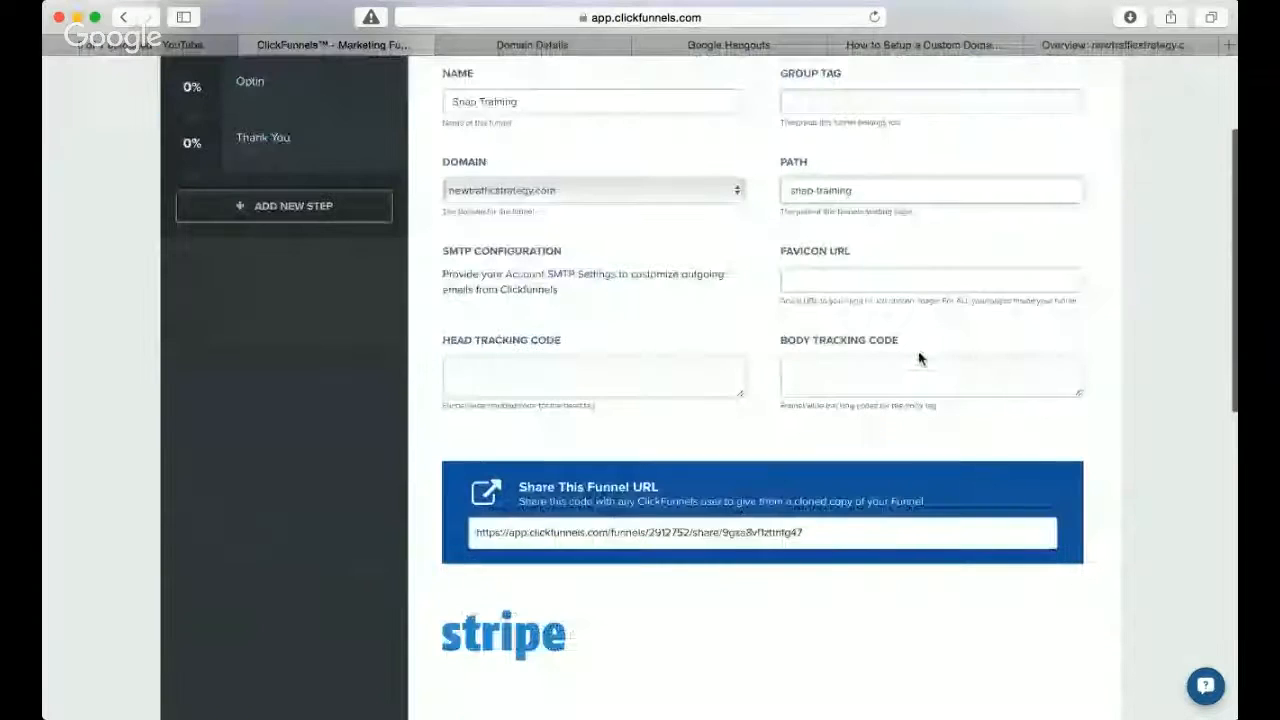
{"action": "scroll", "coordinate": [919, 358], "scroll_direction": "up", "scroll_amount": 3}
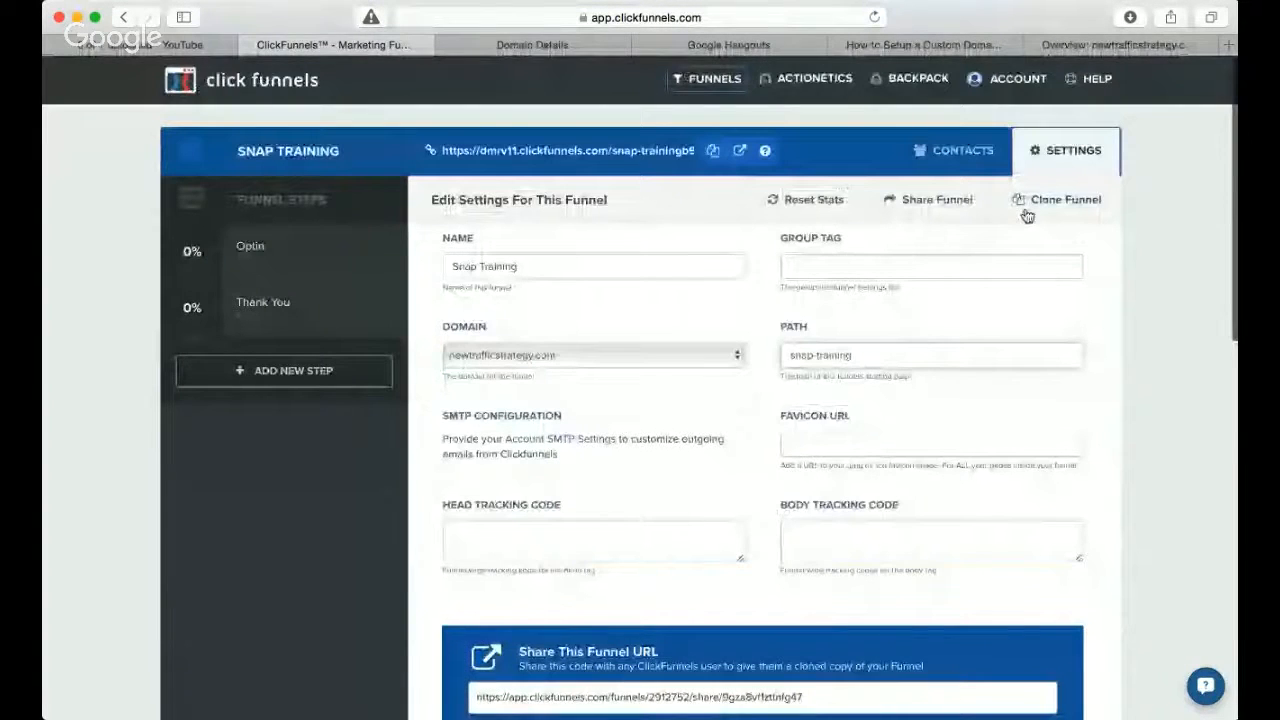
{"action": "left_click", "coordinate": [853, 355]}
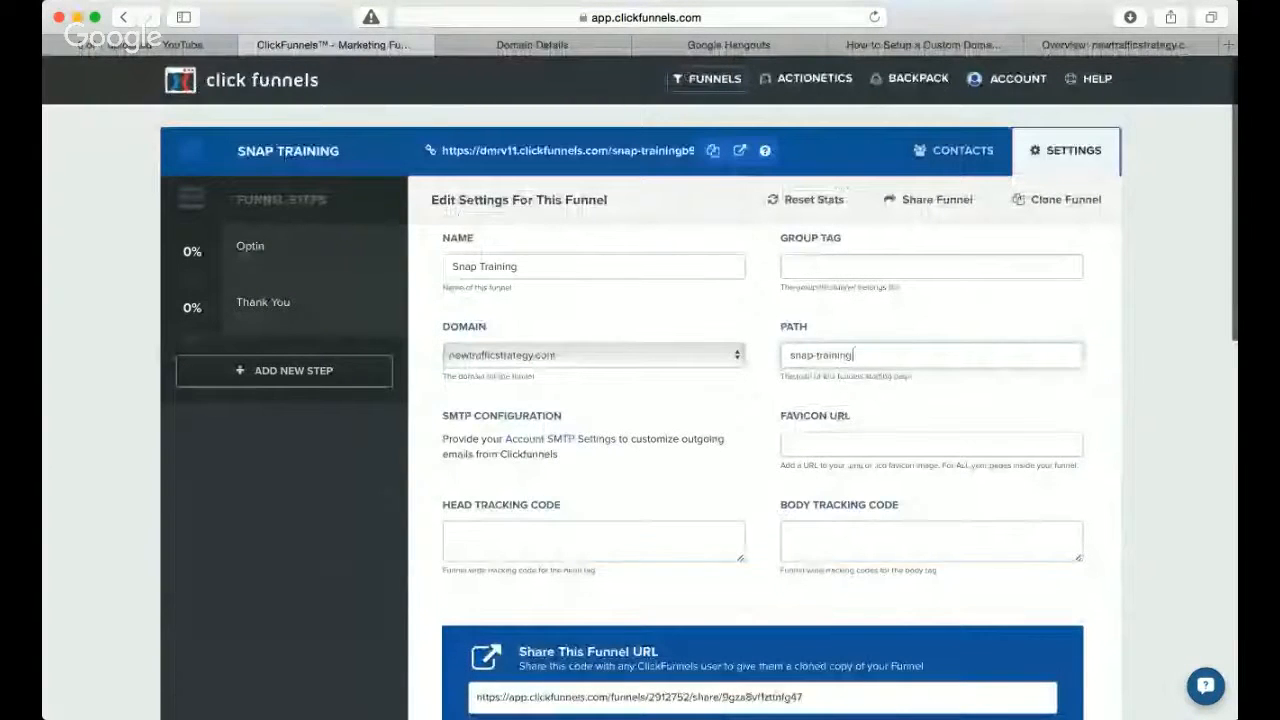
{"action": "left_click", "coordinate": [1059, 160]}
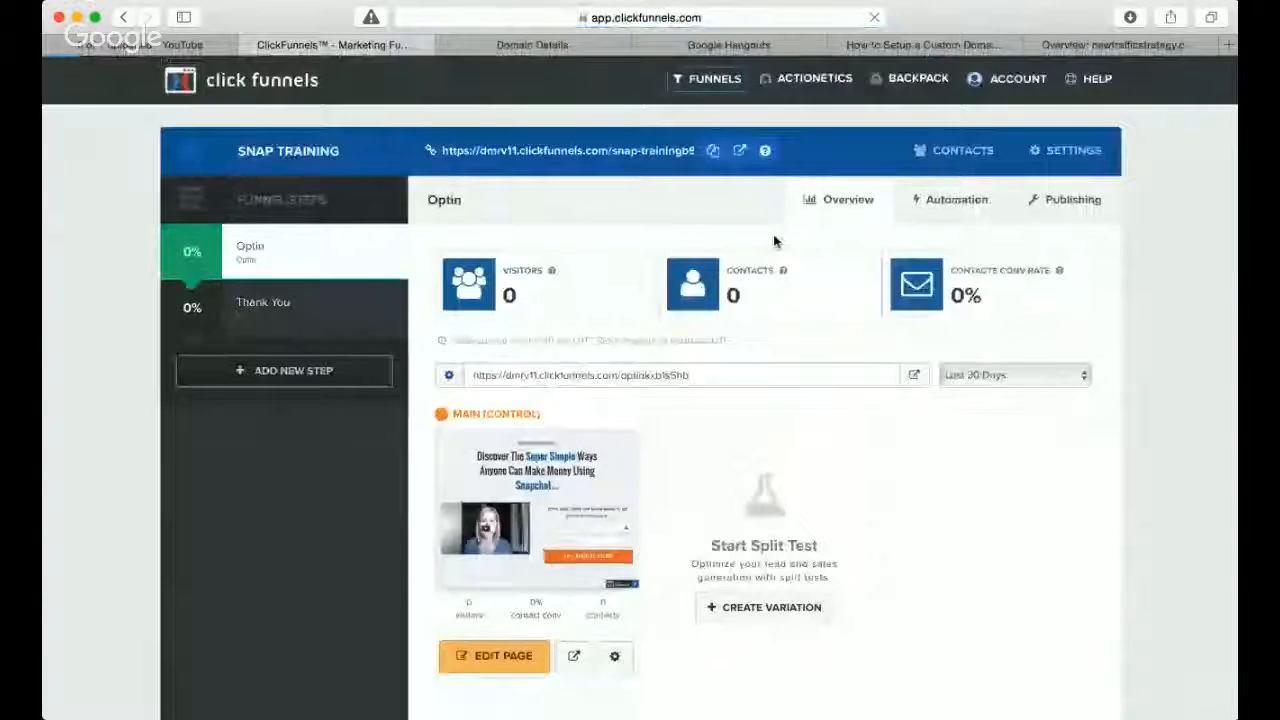
- Publish the Optin funnel step on the domain newtrafficstrategy.com with the path snapchat-training and update the step
{"action": "left_click", "coordinate": [1054, 198]}
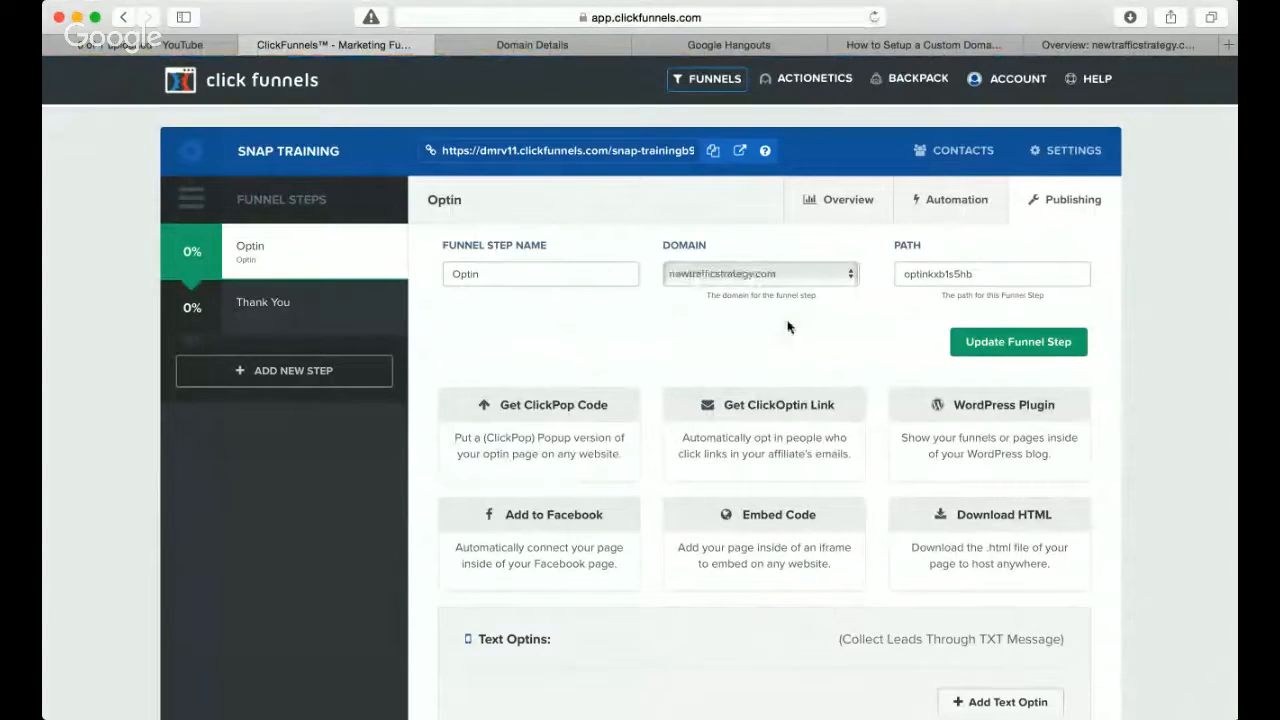
{"action": "left_click_drag", "start_coordinate": [980, 276], "coordinate": [868, 264]}
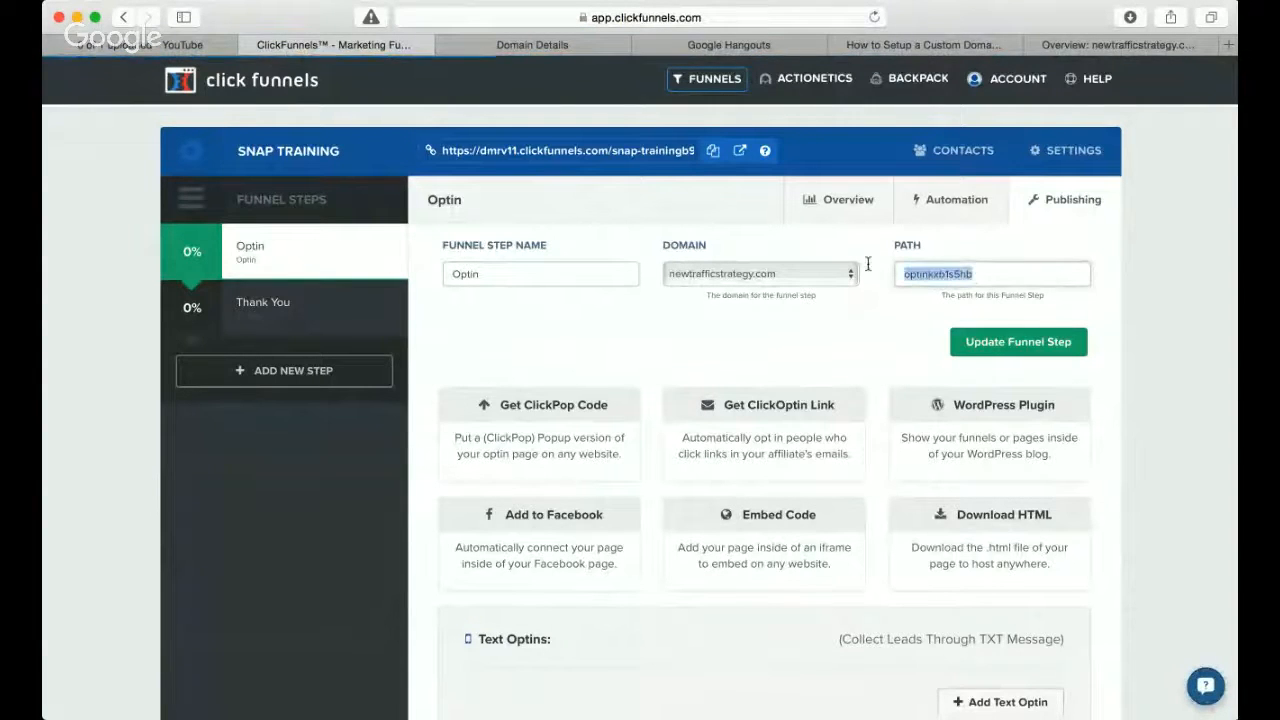
{"action": "type", "text": "snap"}
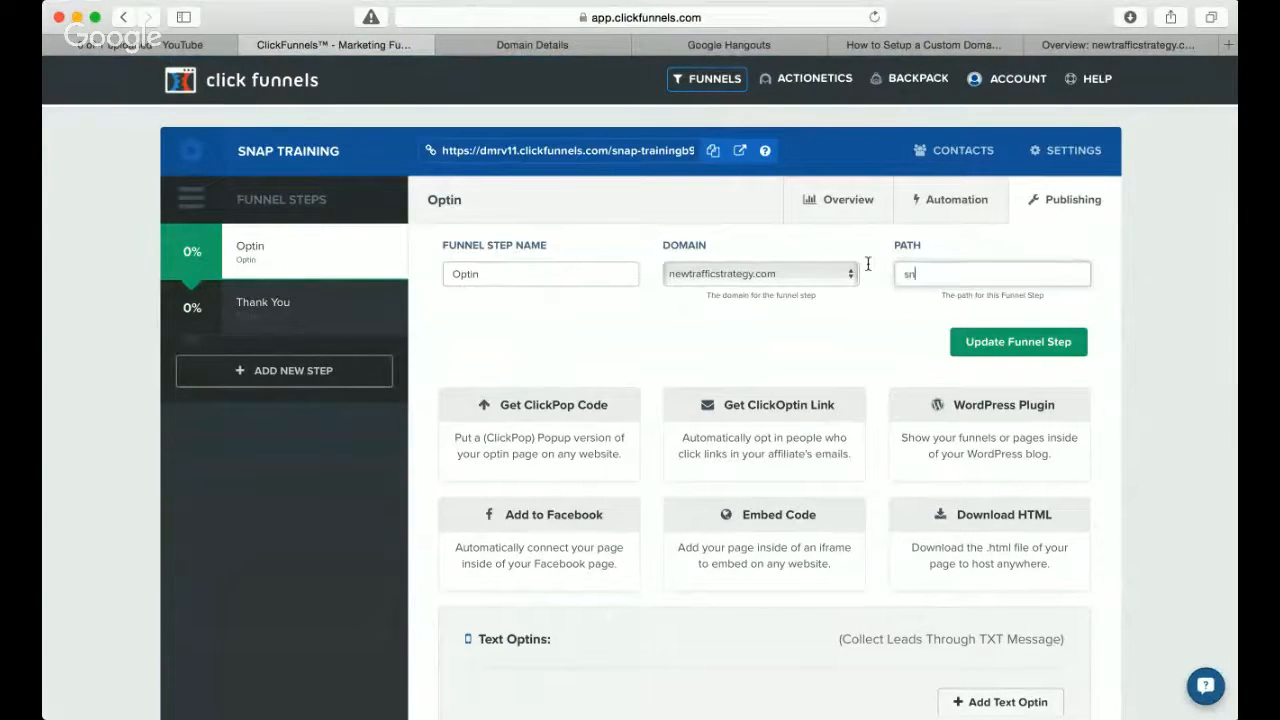
{"action": "type", "text": "chat-training"}
{"action": "left_click", "coordinate": [999, 343]}
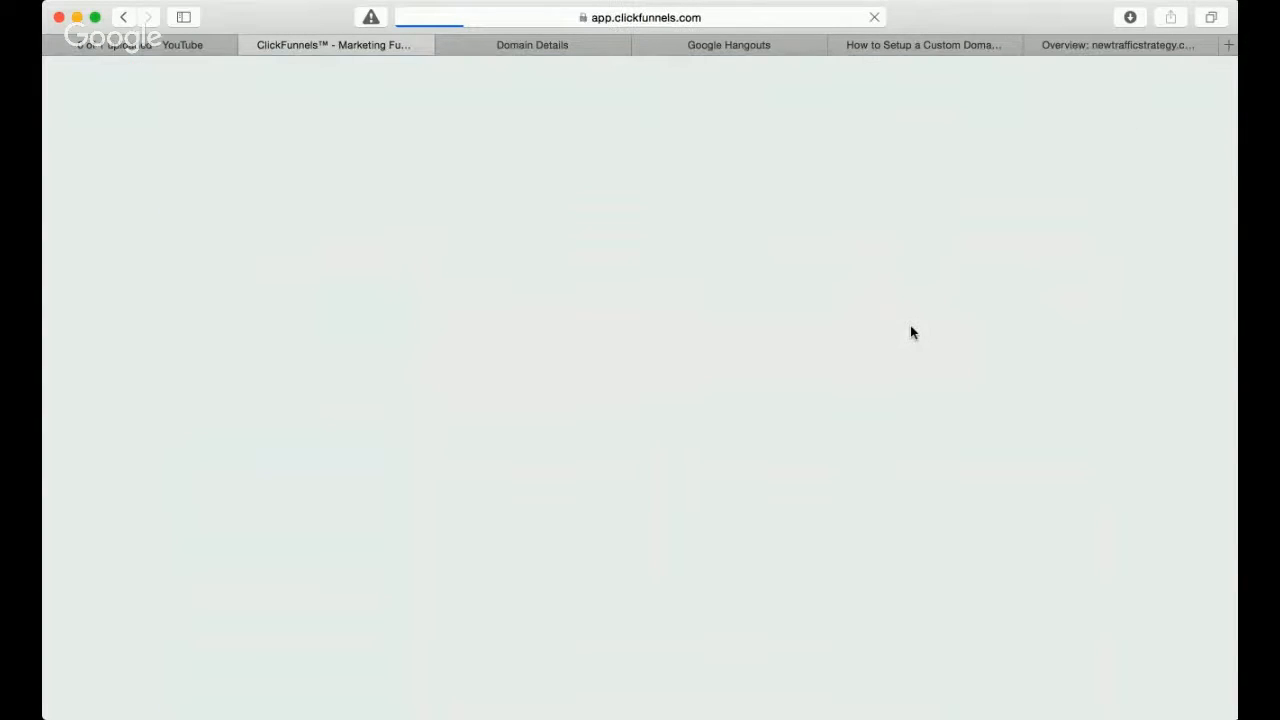
- Set the main Optin page's domain to newtrafficstrategy.com and its path to snapchat-training, and update the page
{"action": "scroll", "coordinate": [624, 538], "scroll_direction": "down", "scroll_amount": 3}
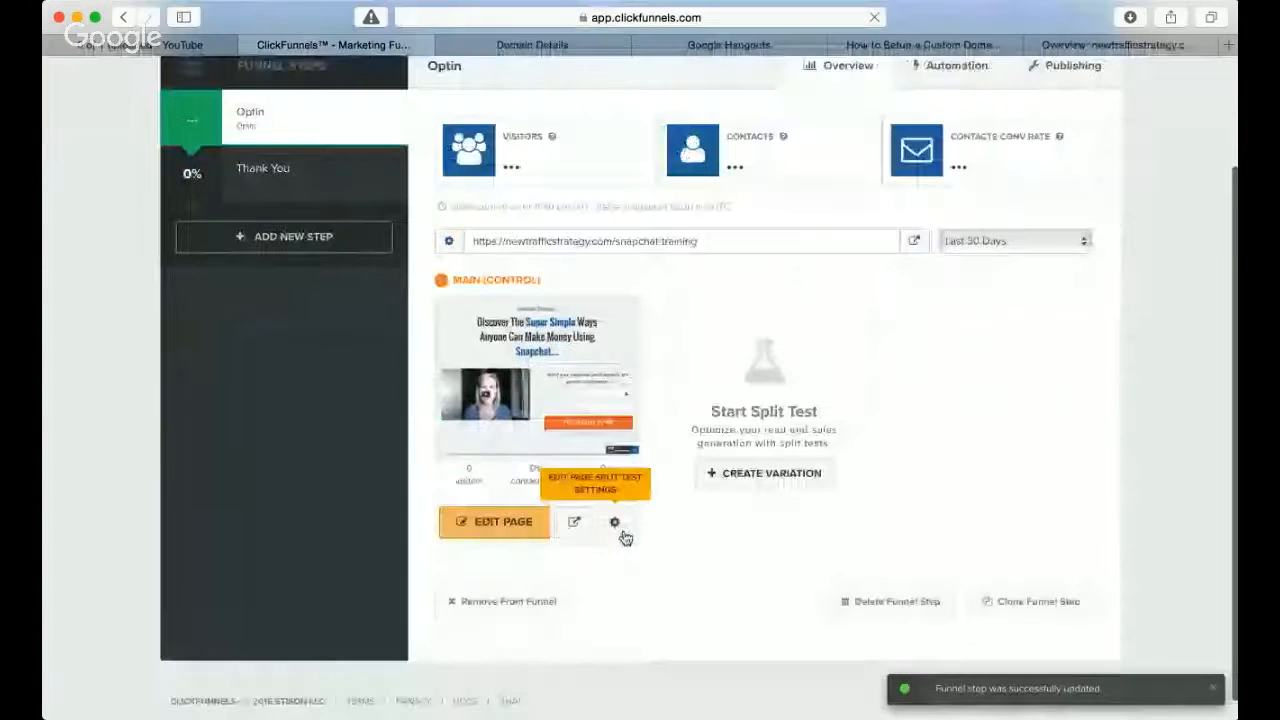
{"action": "left_click", "coordinate": [621, 533]}
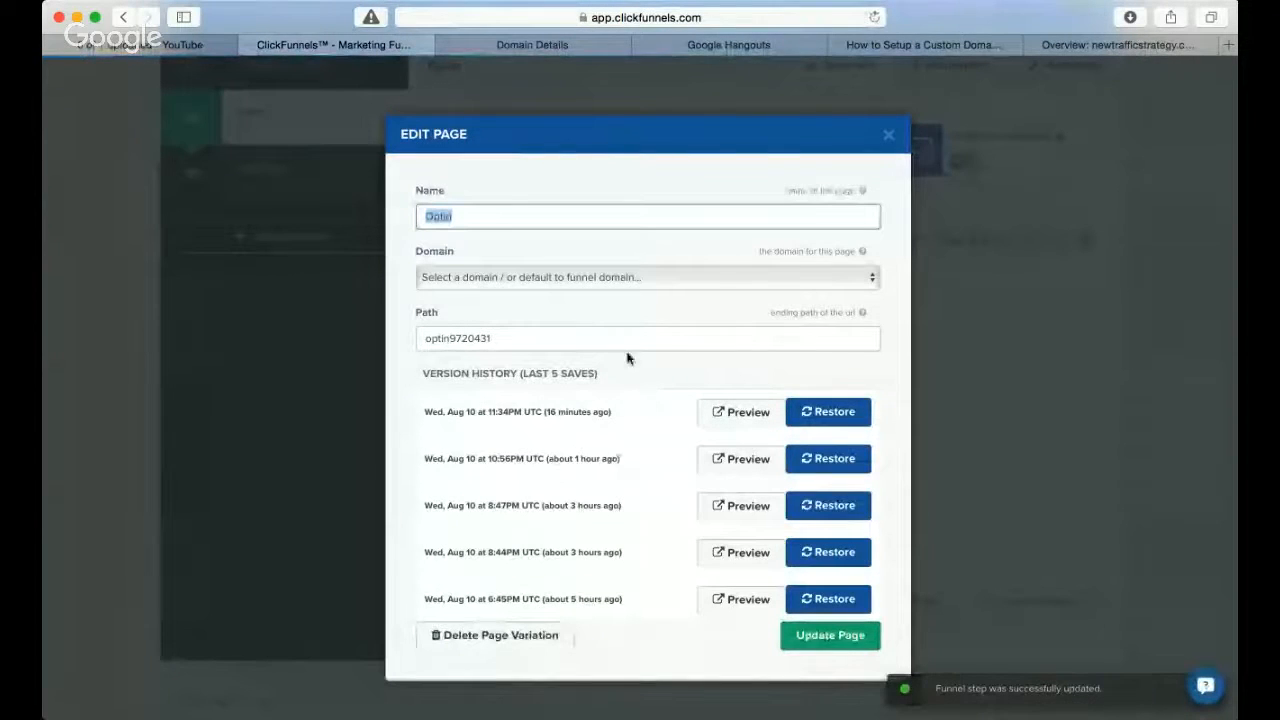
{"action": "left_click", "coordinate": [771, 280]}
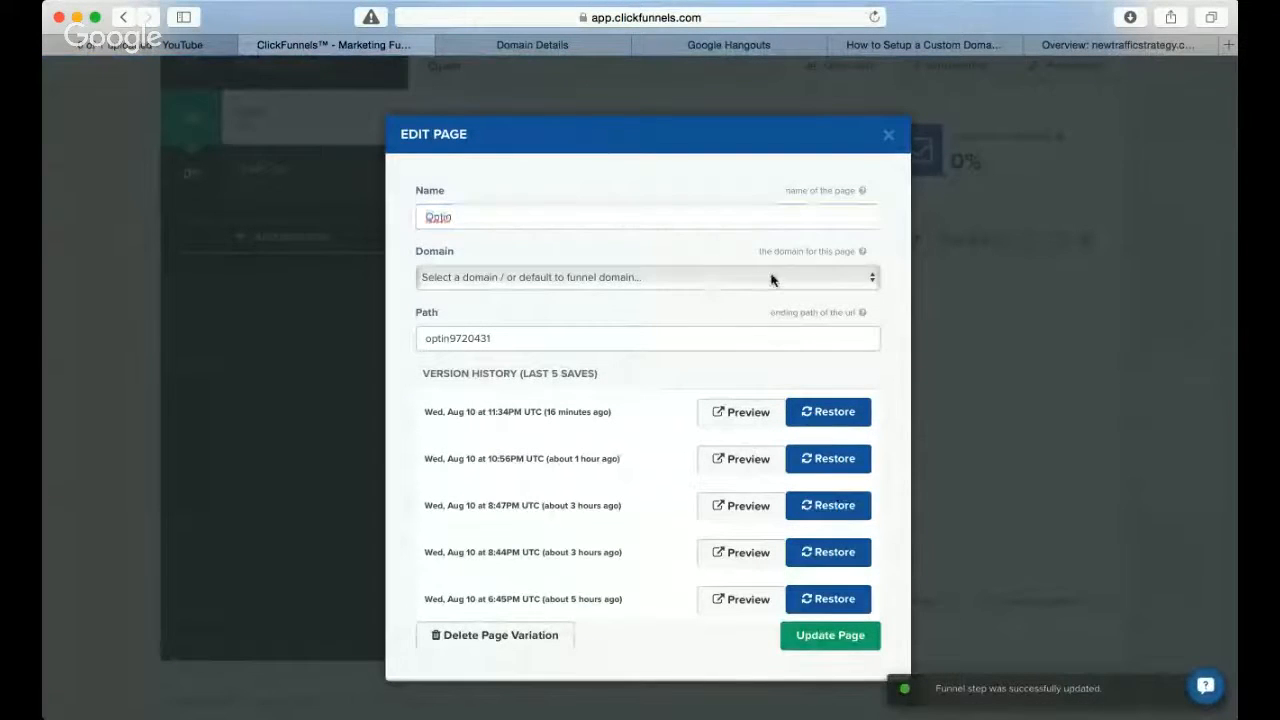
{"action": "left_click", "coordinate": [730, 321]}
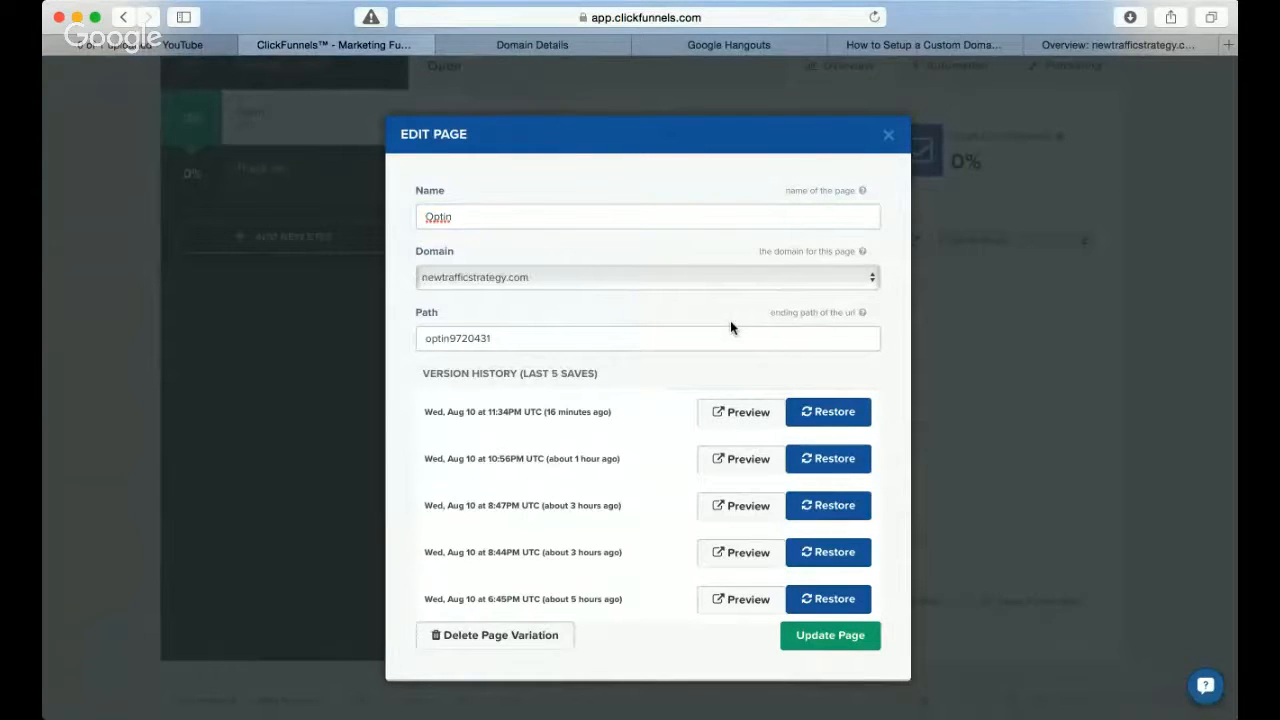
{"action": "left_click_drag", "start_coordinate": [506, 344], "coordinate": [417, 338]}
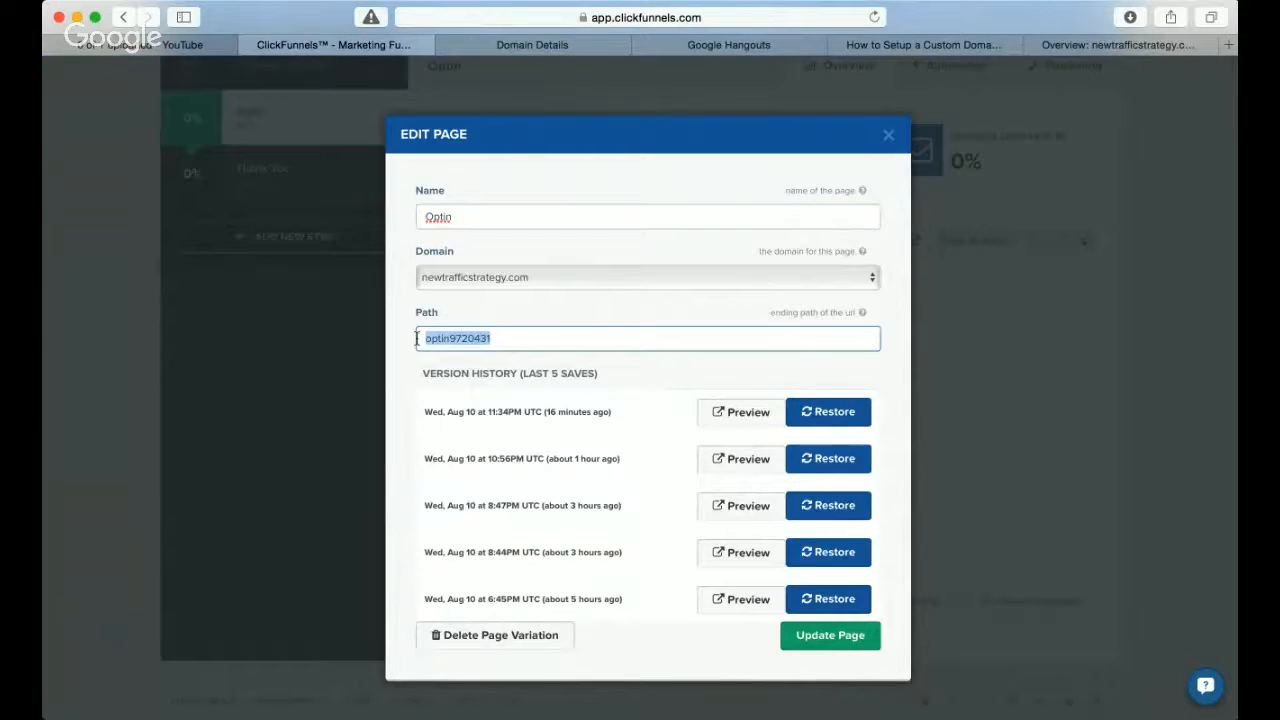
{"action": "type", "text": "snapchat-t"}
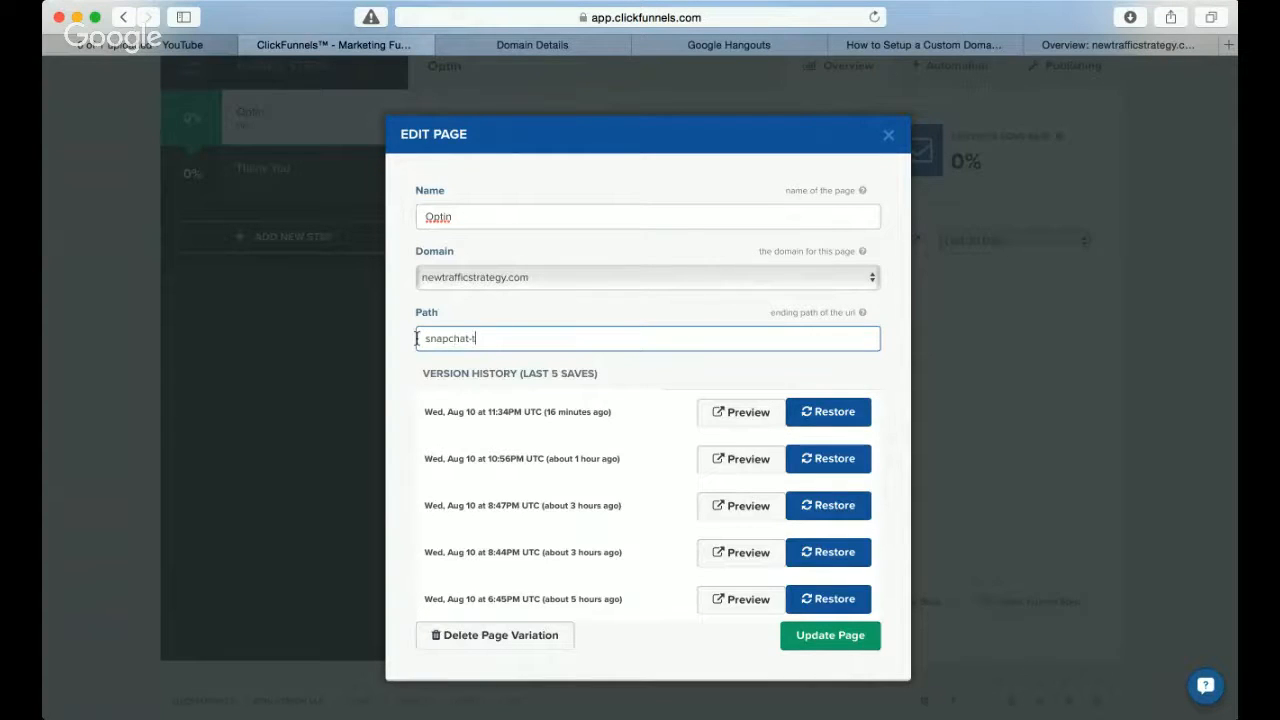
{"action": "type", "text": "ng"}
{"action": "scroll", "coordinate": [741, 594], "scroll_direction": "down", "scroll_amount": 2}
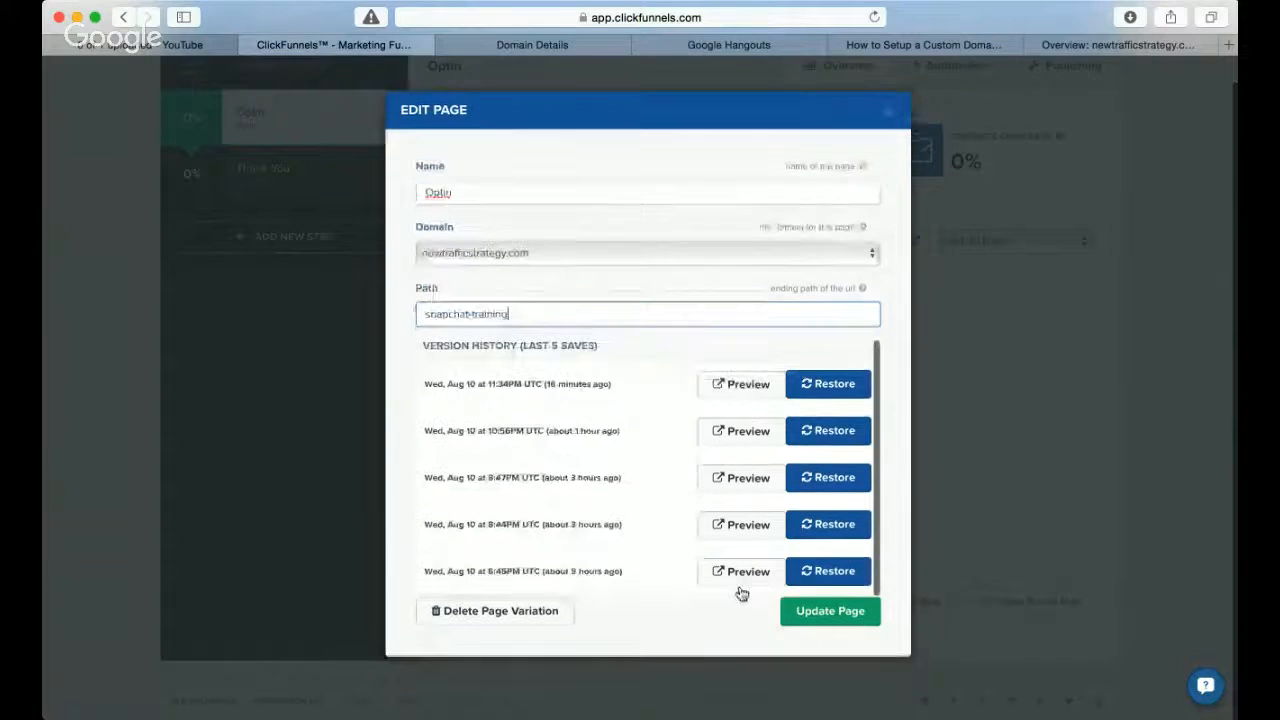
{"action": "left_click", "coordinate": [811, 616]}
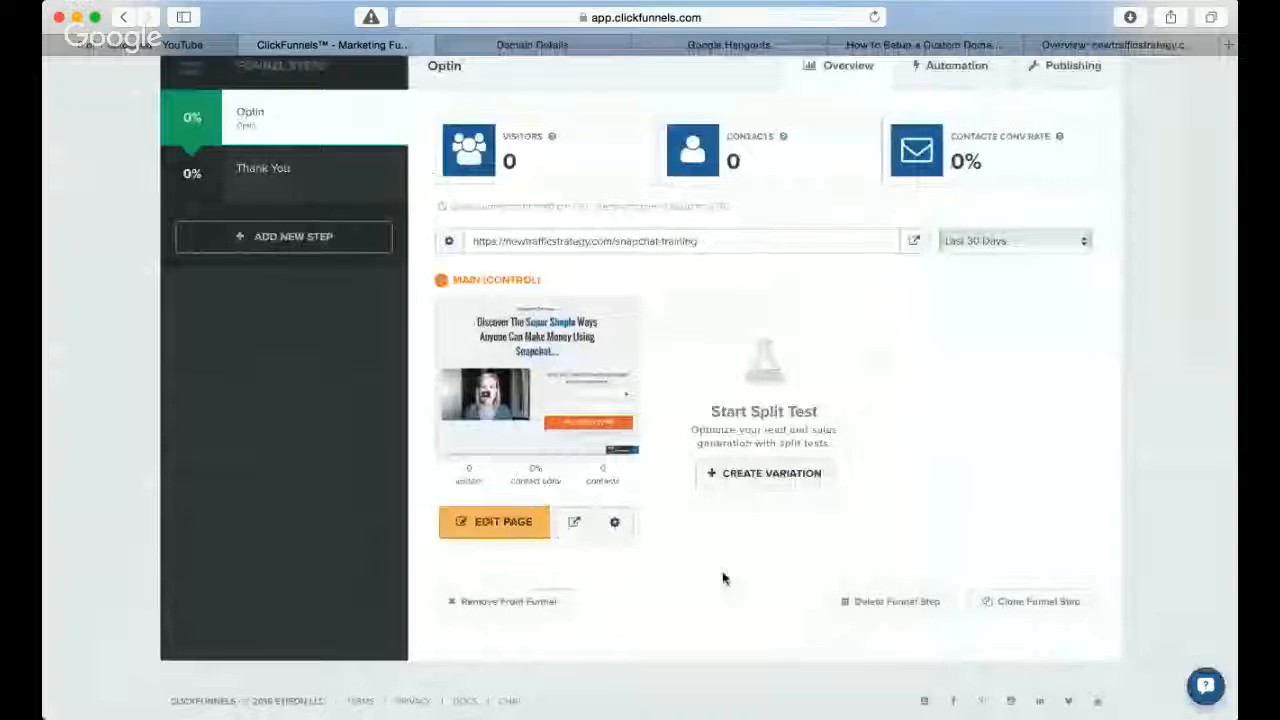
- Open the Optin page in the page editor and choose newtrafficstrategy.com as its custom domain
{"action": "scroll", "coordinate": [680, 600], "scroll_direction": "up", "scroll_amount": 2}
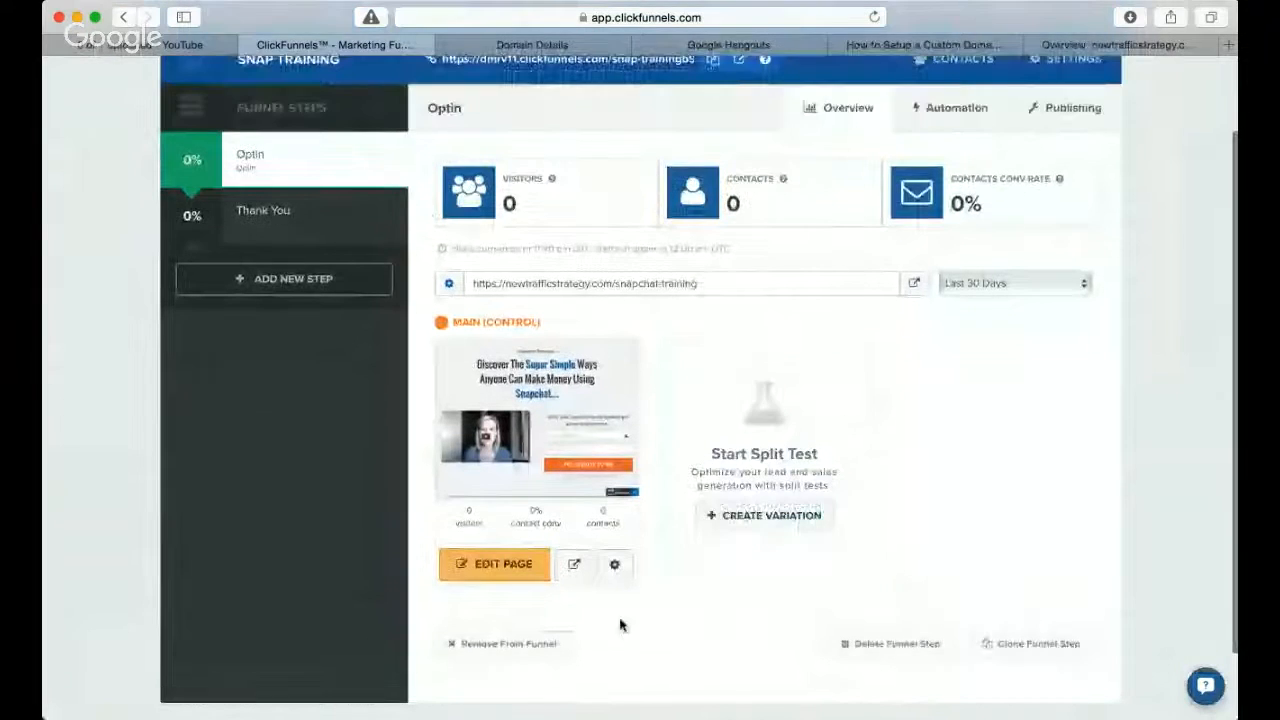
{"action": "left_click", "coordinate": [510, 563]}
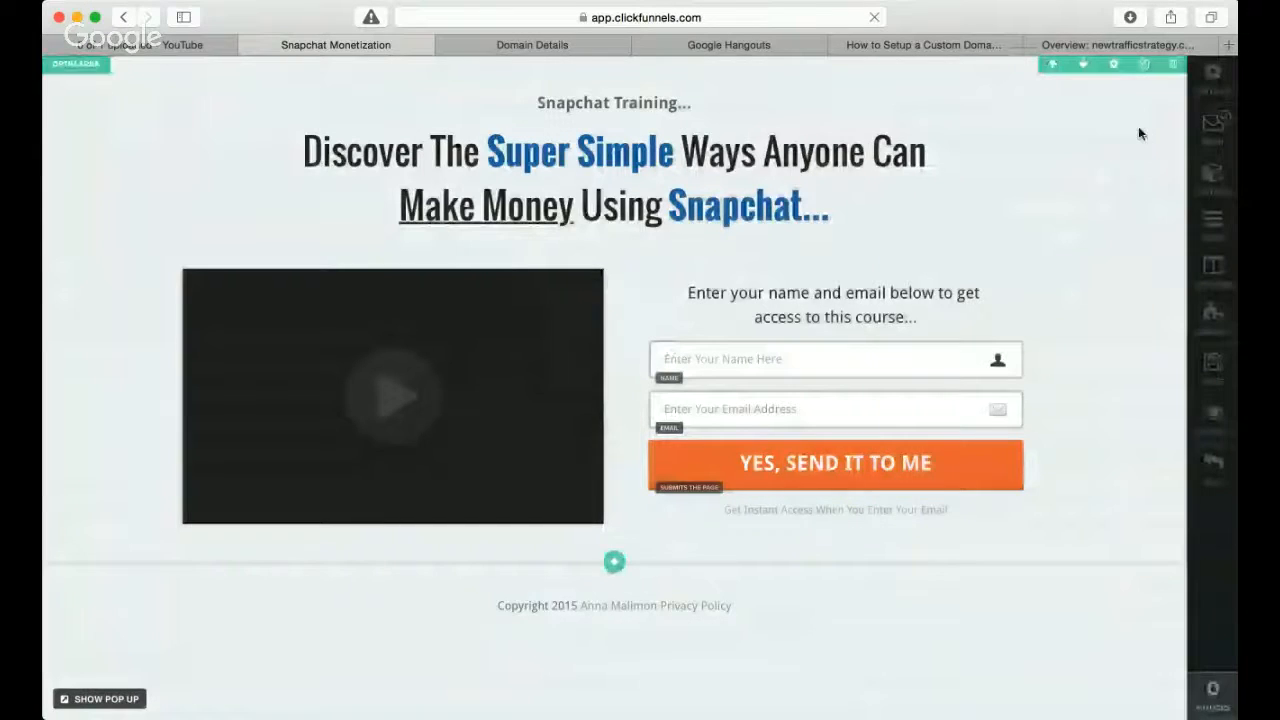
{"action": "left_click", "coordinate": [1213, 72]}
{"action": "left_click", "coordinate": [1012, 106]}
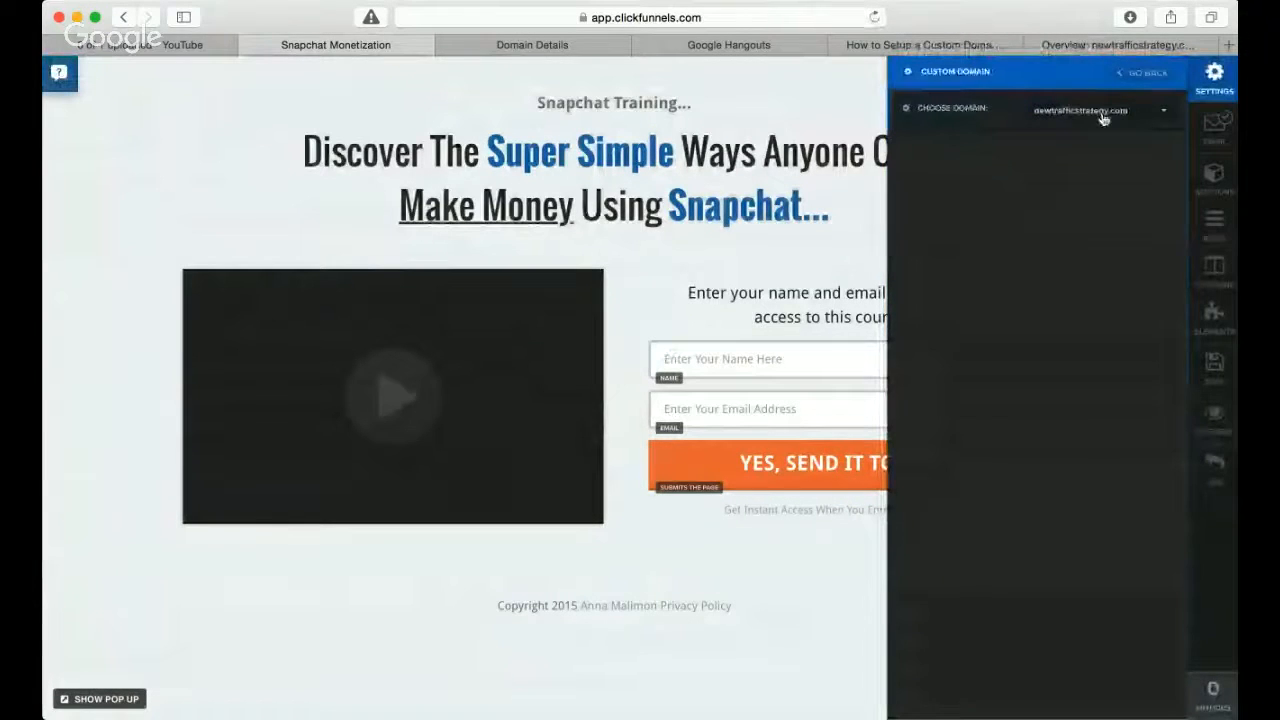
{"action": "left_click", "coordinate": [1157, 111]}
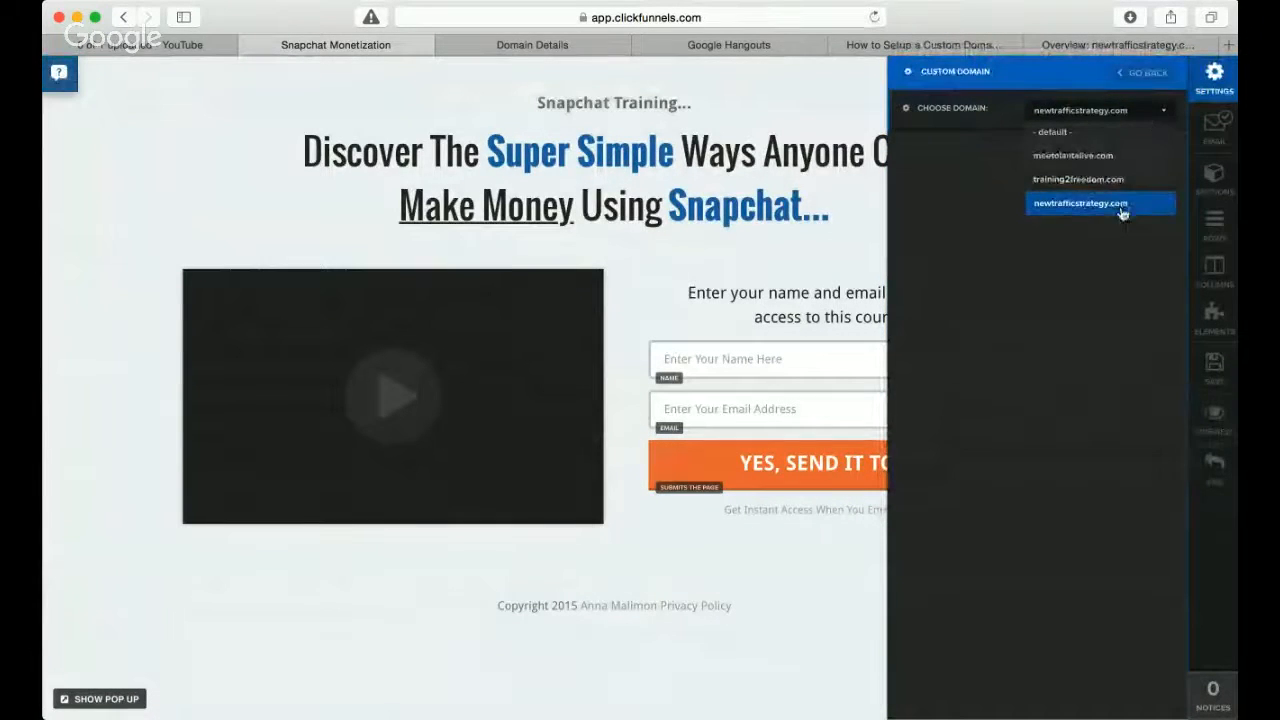
{"action": "left_click", "coordinate": [1120, 203]}
- Save the Optin page's changes and exit the page editor
{"action": "left_click", "coordinate": [1205, 85]}
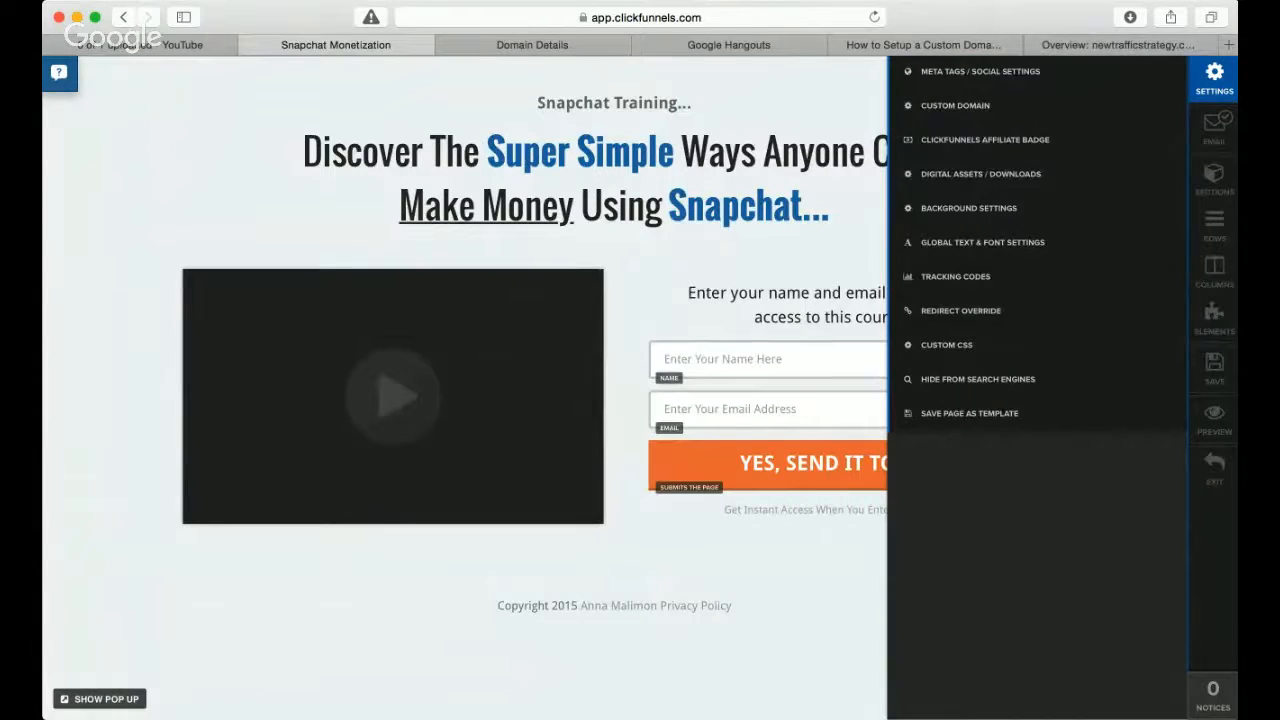
{"action": "left_click", "coordinate": [1217, 370]}
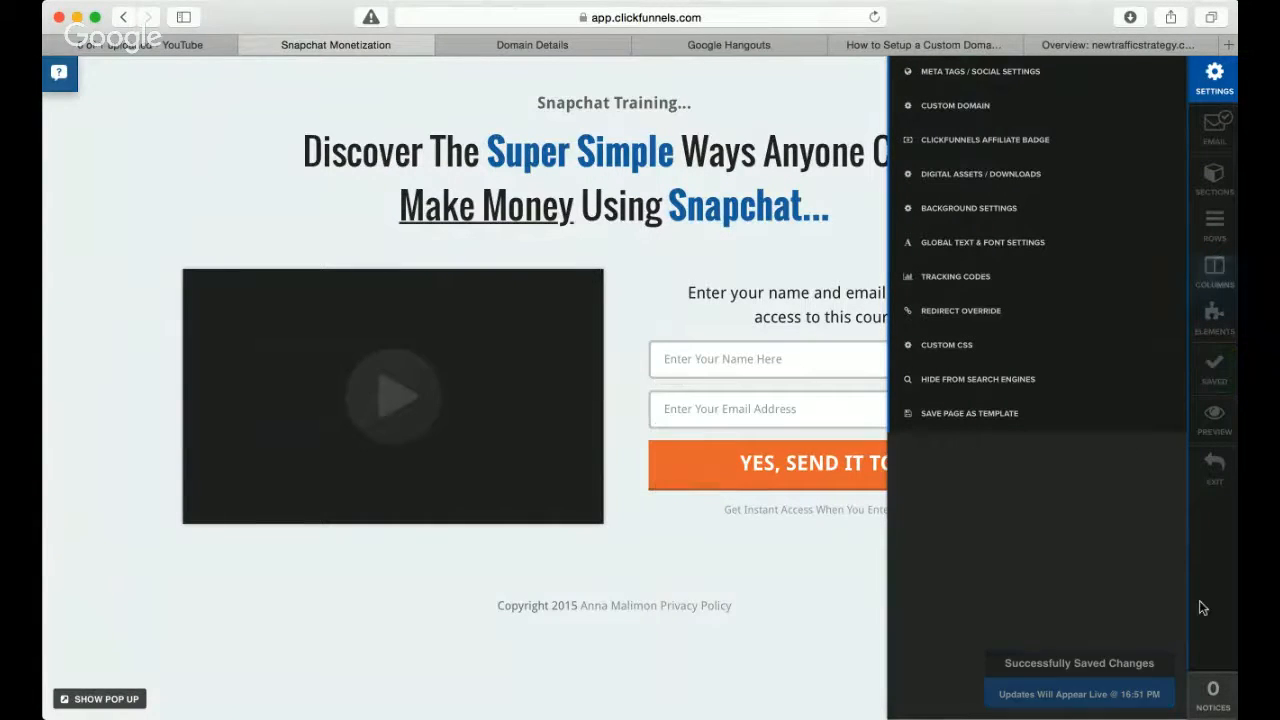
{"action": "left_click", "coordinate": [1217, 466]}
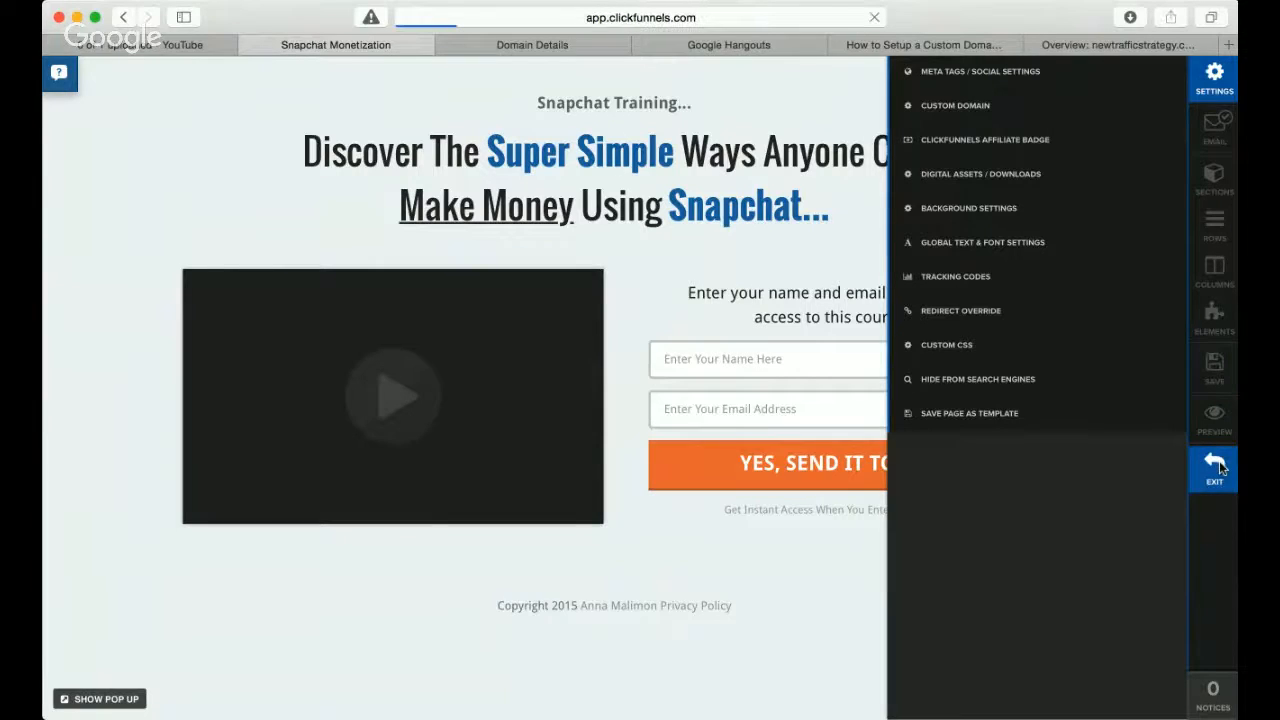